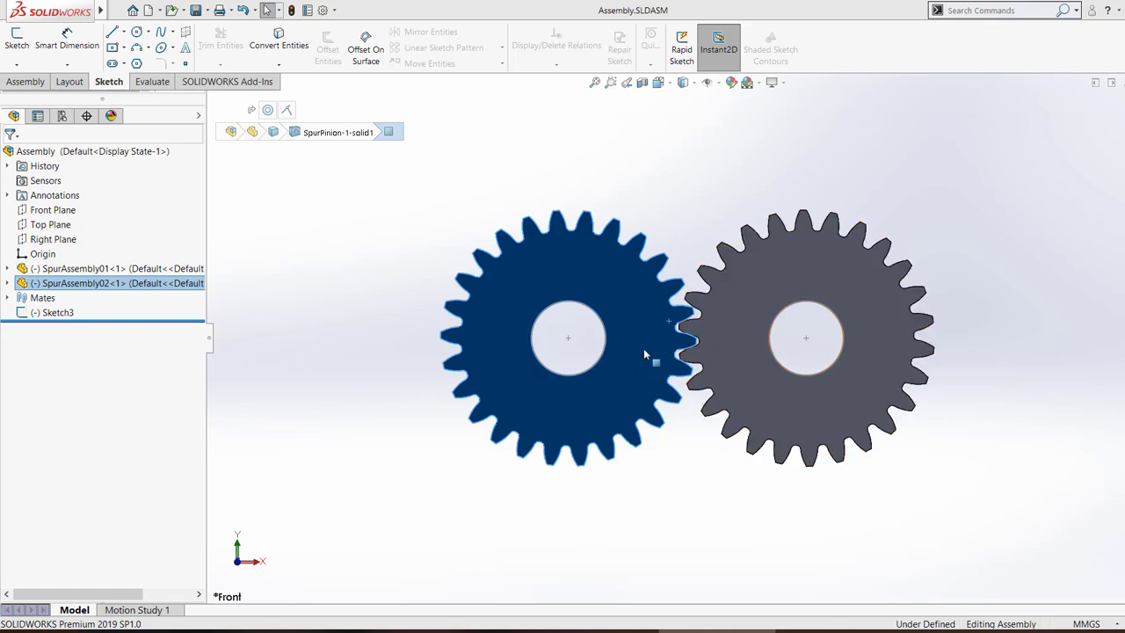
# Open Sketch3 for editing to examine the two bore circles that position the gears, and exit the sketch.
pyautogui.click(709, 471)
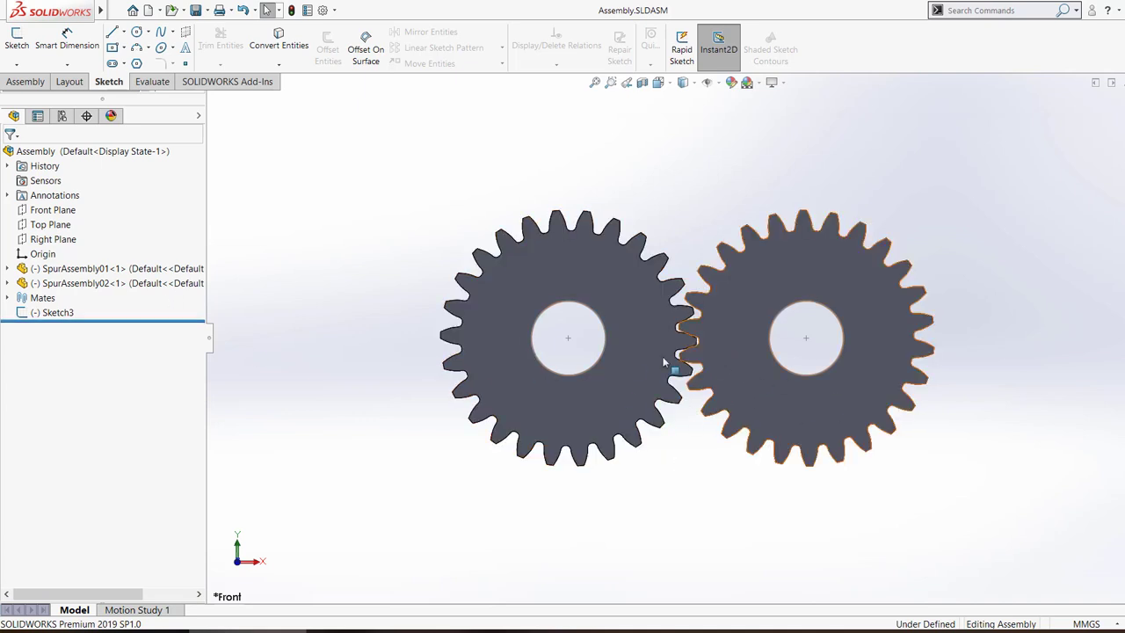
pyautogui.scroll(-4, 688, 341)
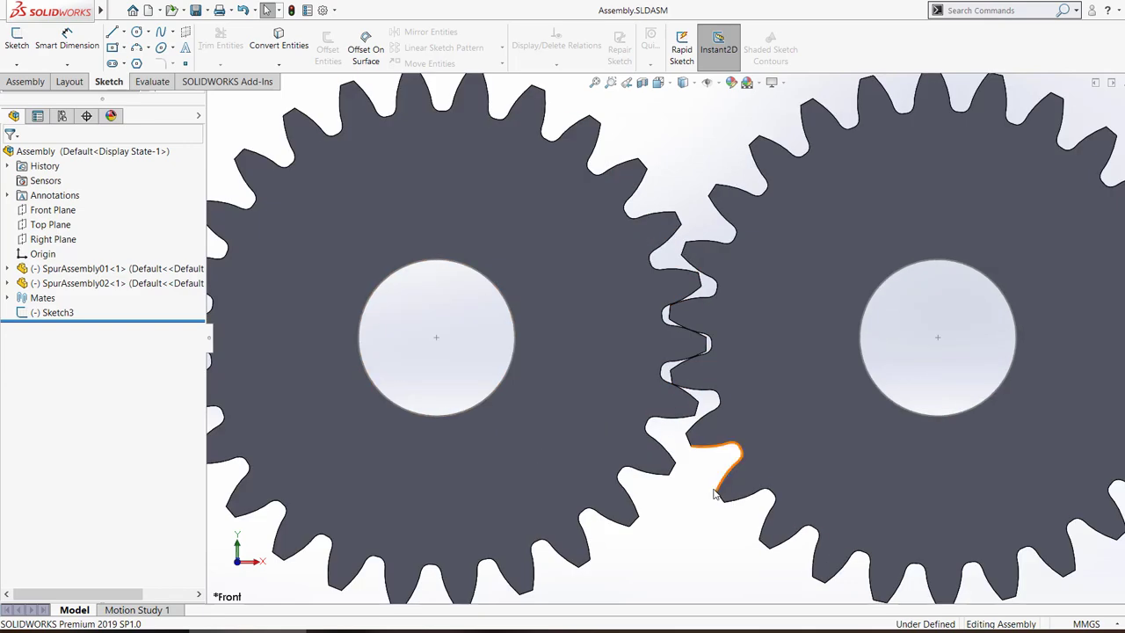
pyautogui.press('f')
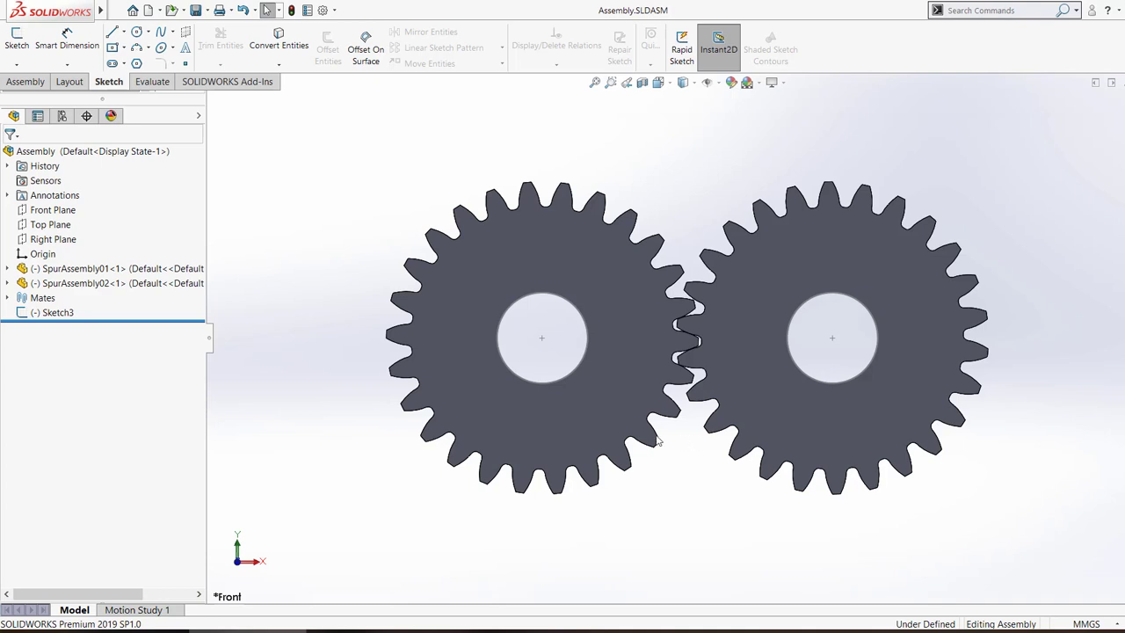
pyautogui.click(578, 366)
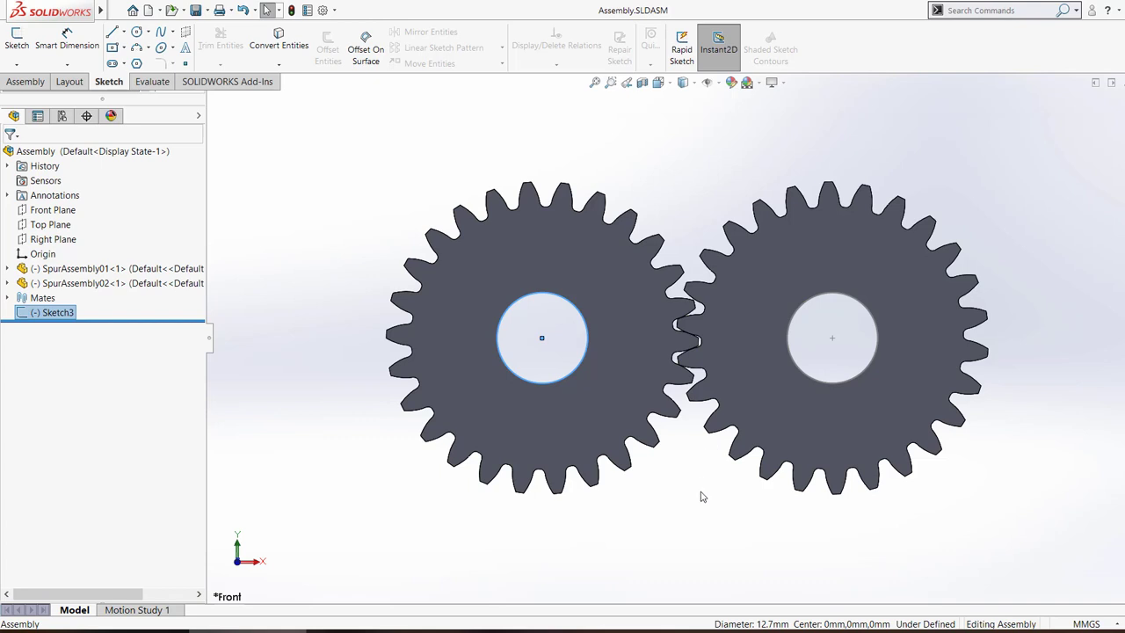
pyautogui.press('Escape')
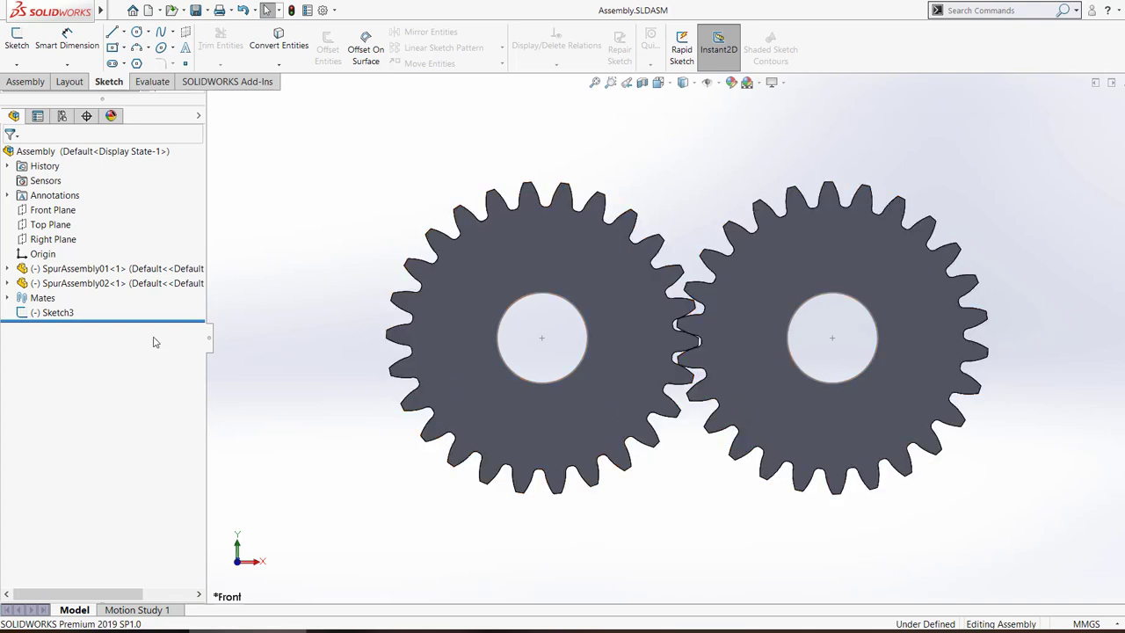
pyautogui.click(44, 314)
pyautogui.click(46, 332)
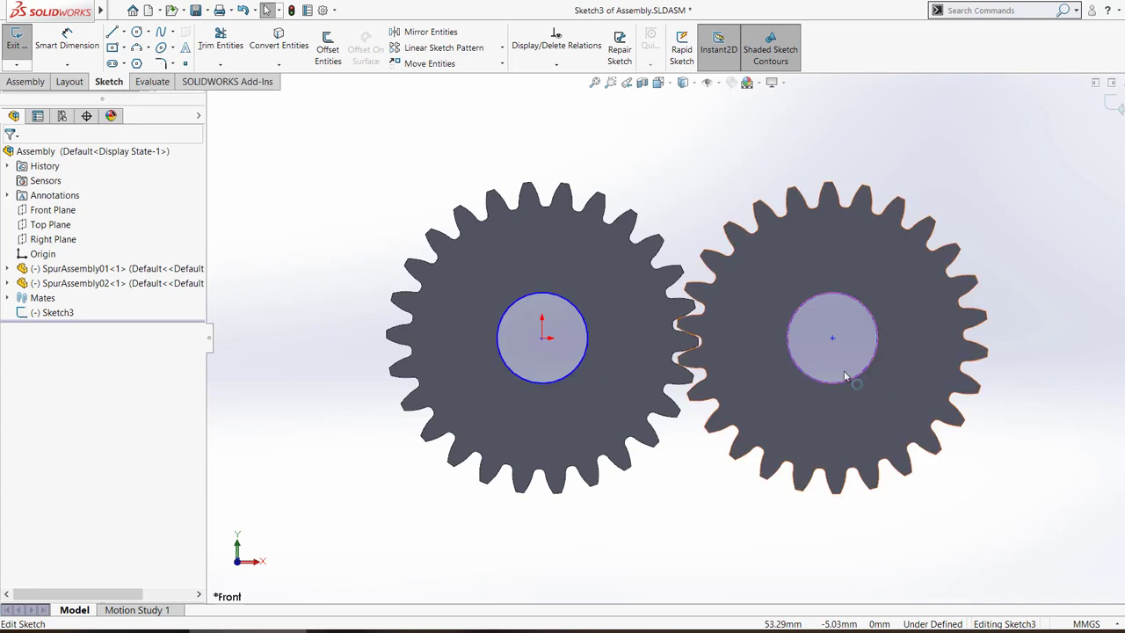
pyautogui.click(1109, 103)
# Review the gears' concentric and front-plane coincident mates, viewing the assembly from different angles.
pyautogui.click(9, 298)
pyautogui.click(71, 312)
pyautogui.moveTo(643, 354)
pyautogui.mouseDown(button='middle')
pyautogui.moveTo(641, 378)
pyautogui.moveTo(639, 345)
pyautogui.mouseUp(button='middle')
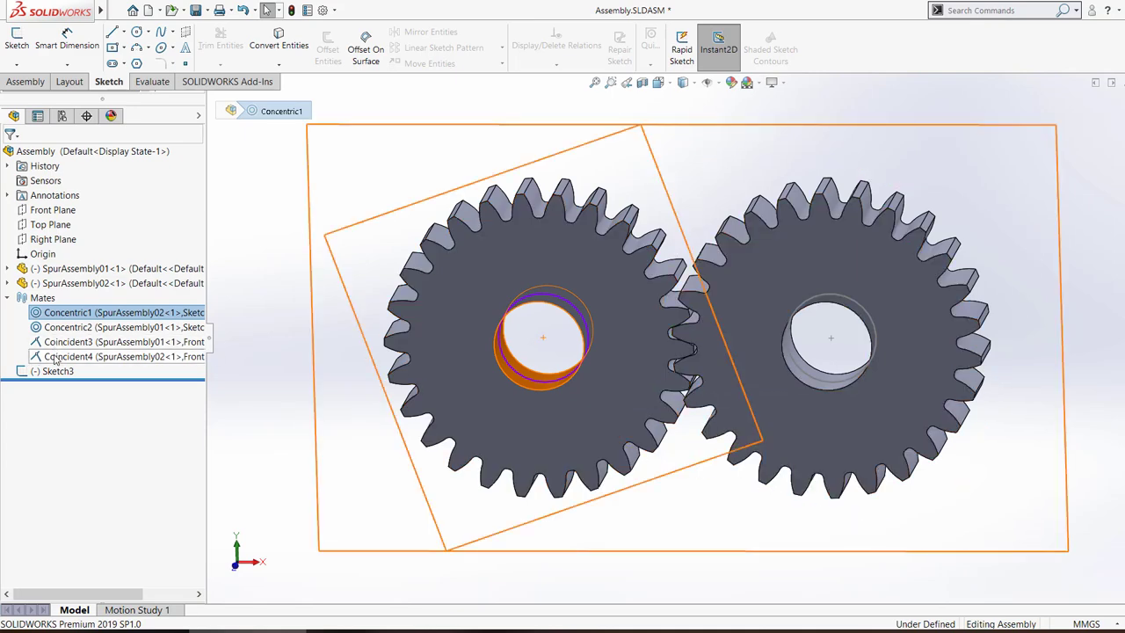
pyautogui.click(106, 356)
pyautogui.scroll(3, 642, 325)
pyautogui.moveTo(642, 325); pyautogui.dragTo(635, 515, button='middle')
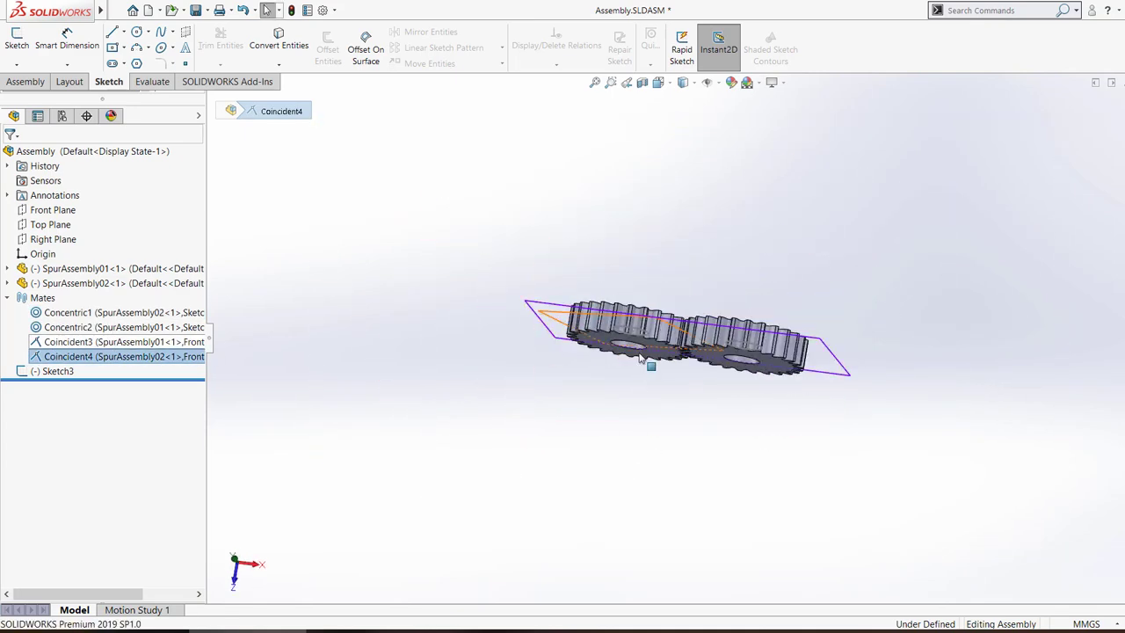
pyautogui.scroll(-8, 639, 325)
pyautogui.scroll(5, 639, 325)
pyautogui.moveTo(639, 326); pyautogui.dragTo(679, 176, button='middle')
# Restore the front view and rotate the SpurAssembly01 gear about its bore to position its teeth between those of the mating gear.
pyautogui.click(825, 356)
pyautogui.moveTo(813, 347); pyautogui.dragTo(847, 309)
pyautogui.click(595, 81)
pyautogui.click(682, 82)
pyautogui.click(678, 138)
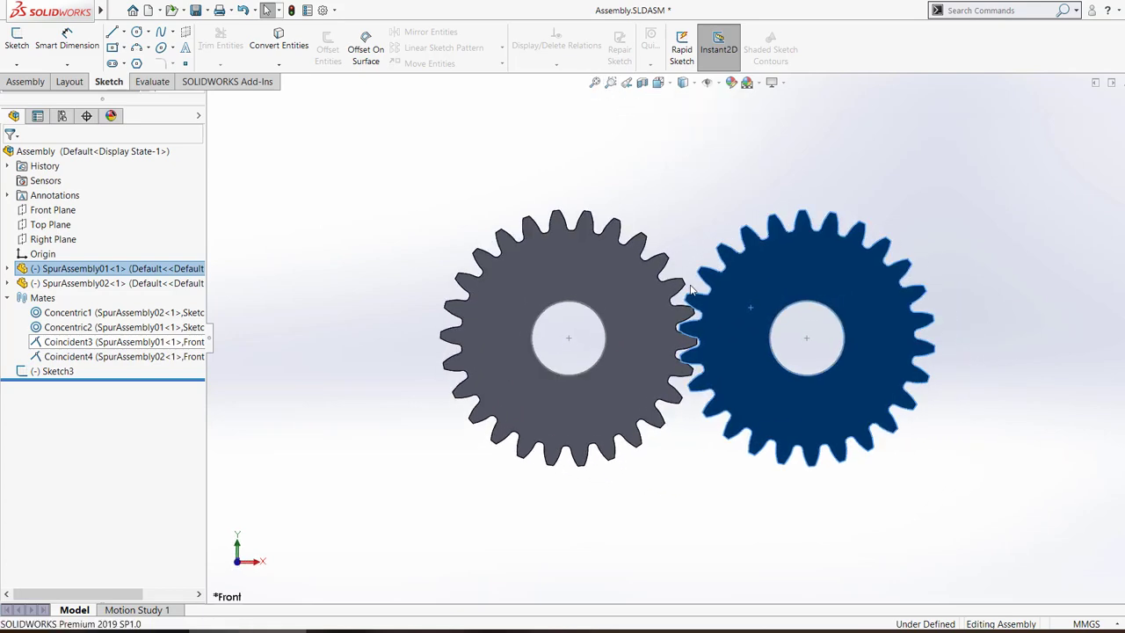
pyautogui.scroll(-5, 695, 332)
pyautogui.moveTo(700, 325); pyautogui.dragTo(693, 302)
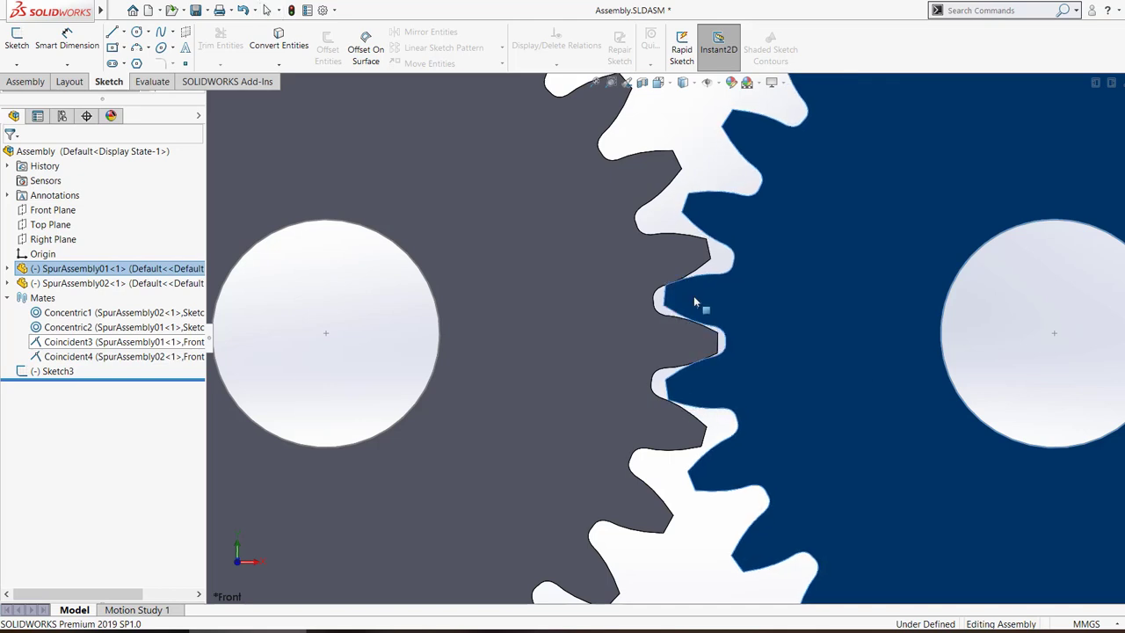
# Rotate both gears slightly until the facing tooth flanks at the middle of the mesh touch.
pyautogui.scroll(-5, 693, 299)
pyautogui.scroll(3, 722, 370)
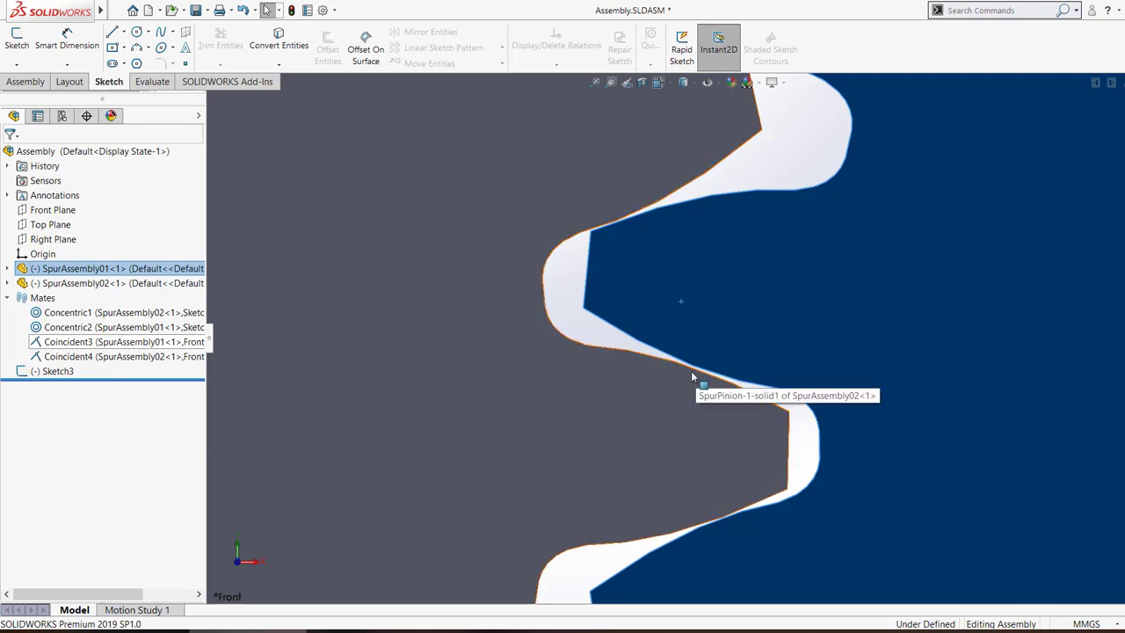
pyautogui.press('Escape')
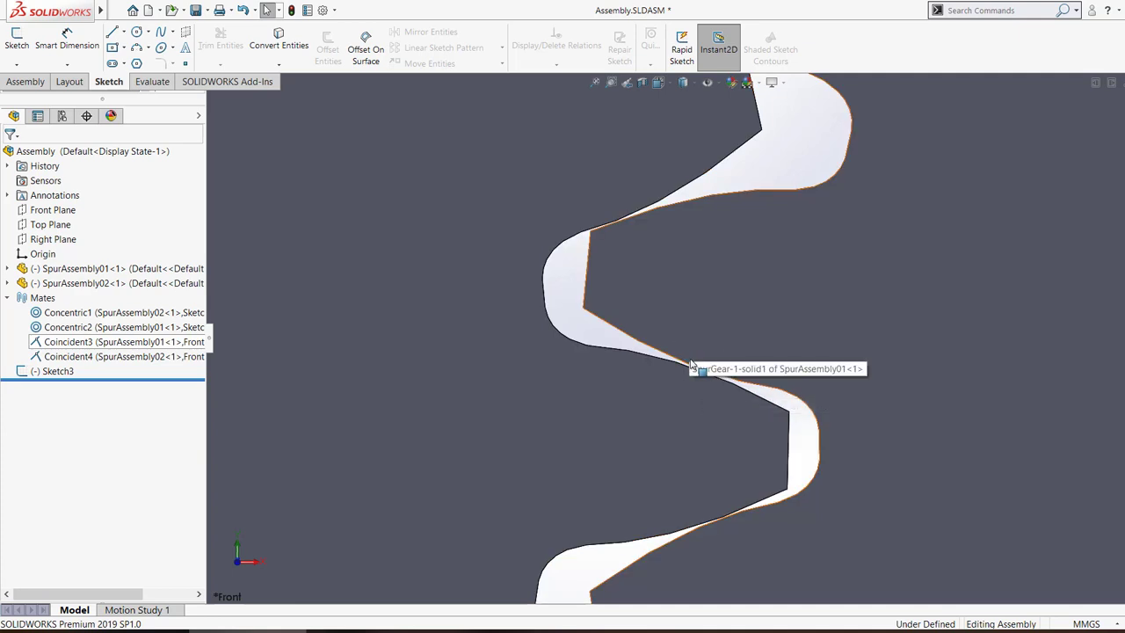
pyautogui.scroll(-5, 691, 382)
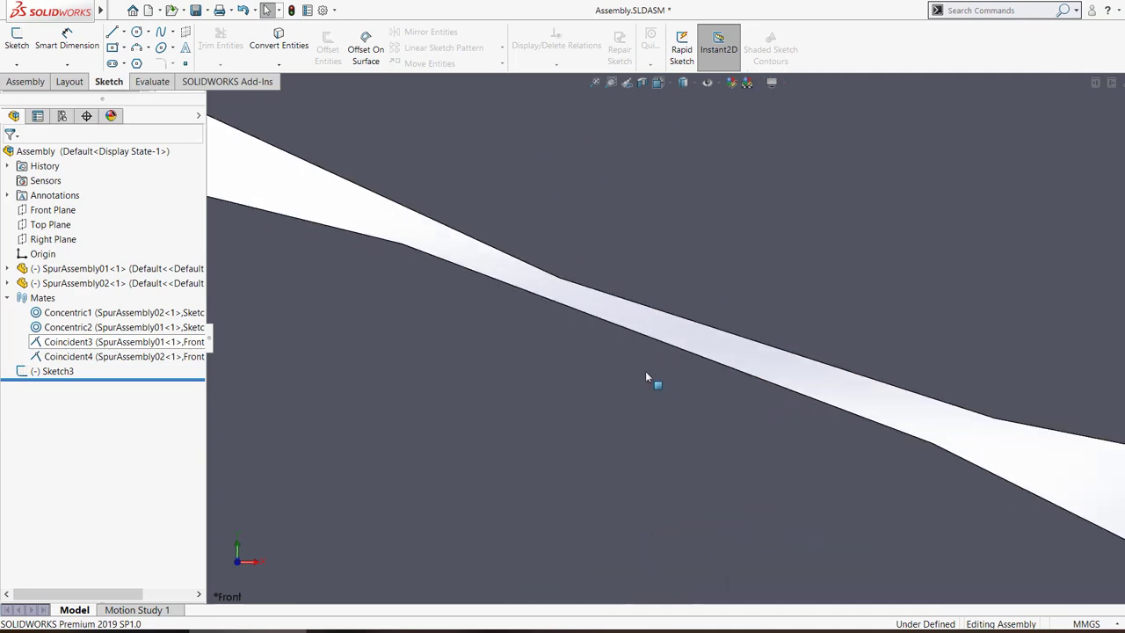
pyautogui.click(545, 302)
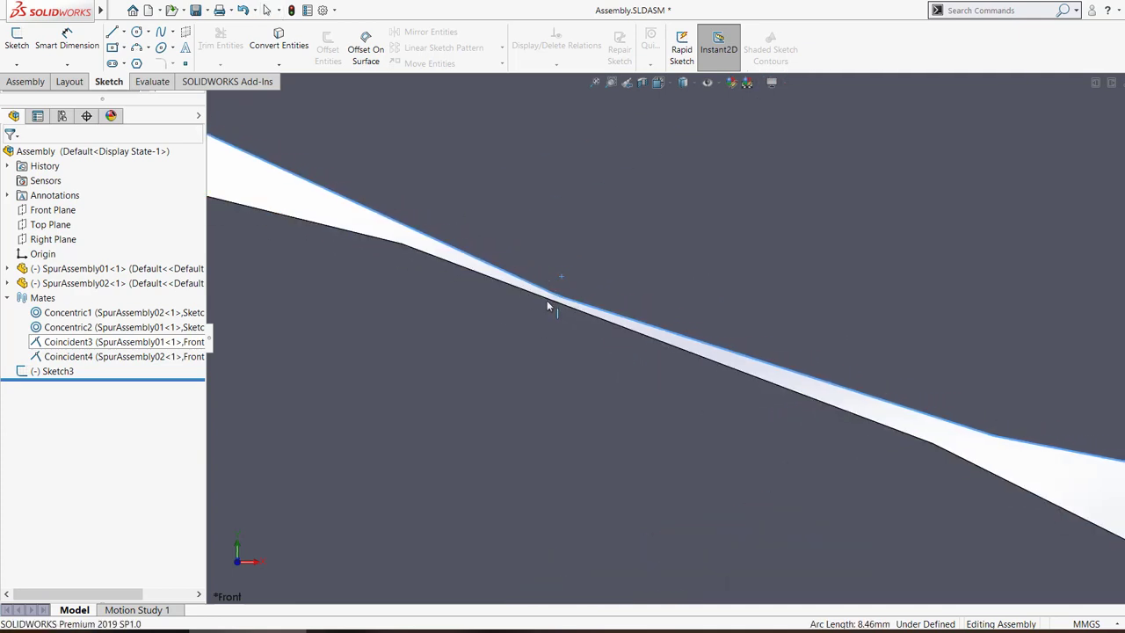
pyautogui.click(457, 269)
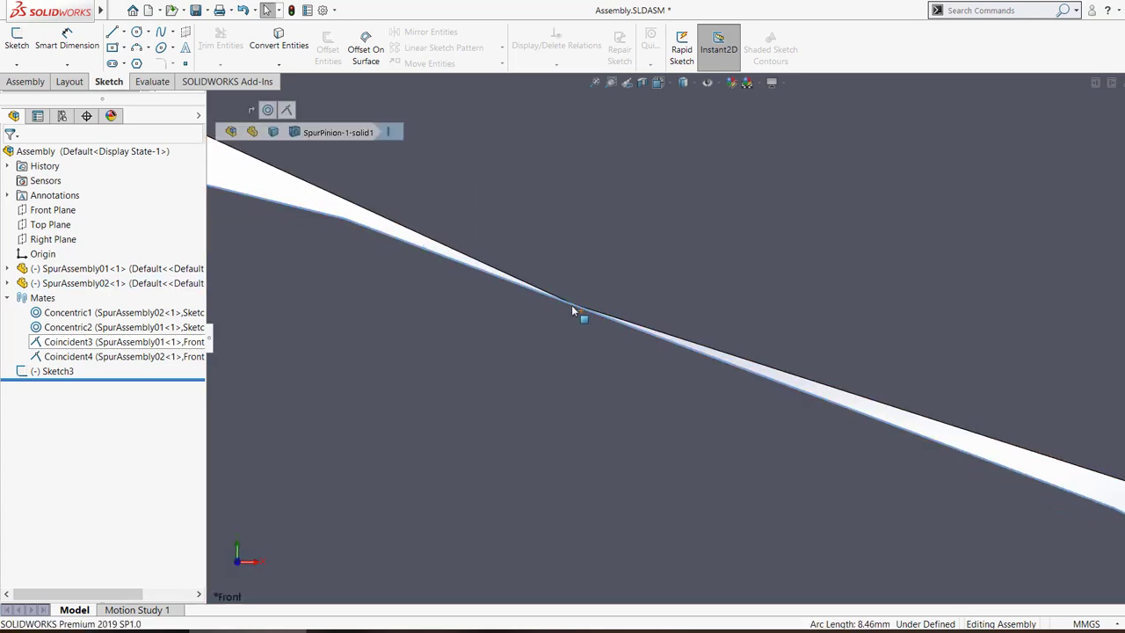
# Check the neighbouring teeth for overlap and rotate the SpurAssembly01 gear slightly to adjust the flank contact.
pyautogui.scroll(5, 661, 318)
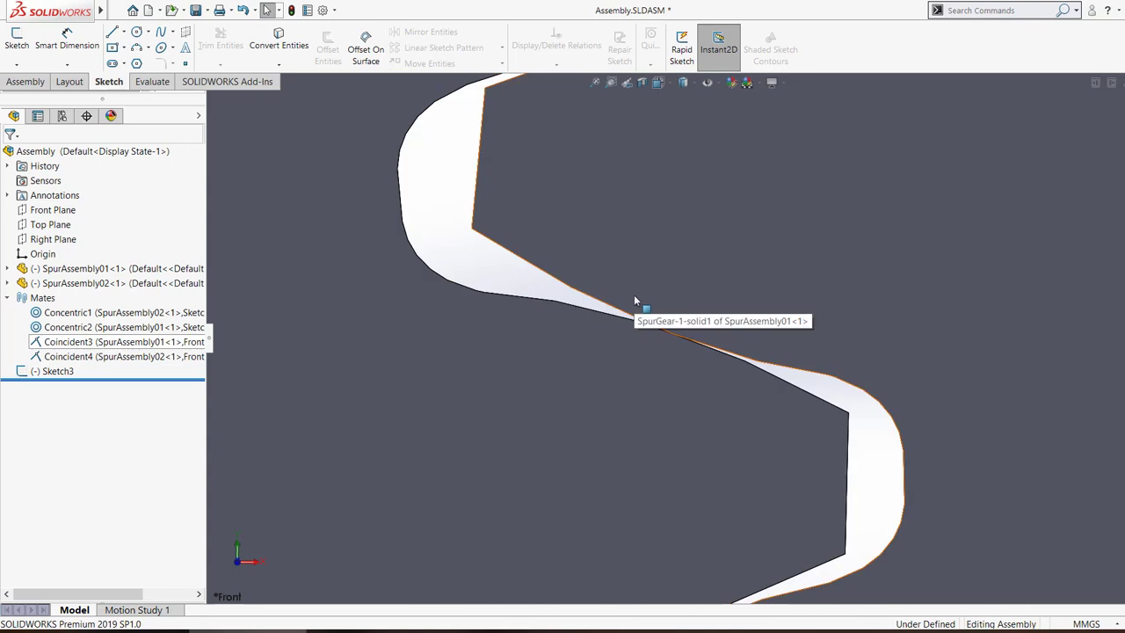
pyautogui.scroll(5, 645, 410)
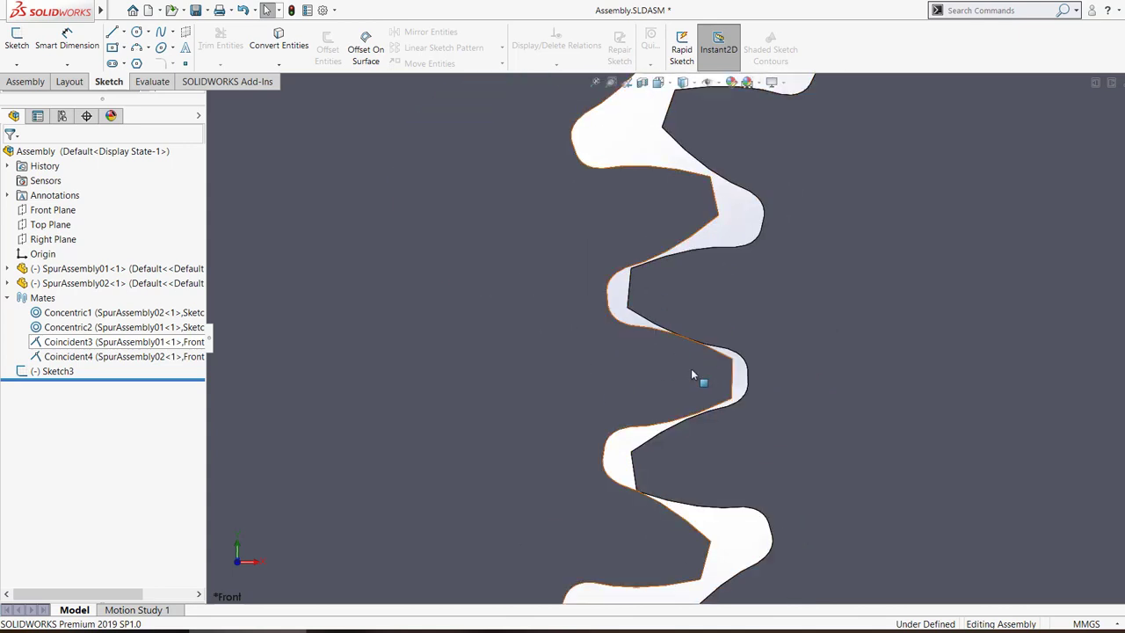
pyautogui.scroll(-5, 685, 471)
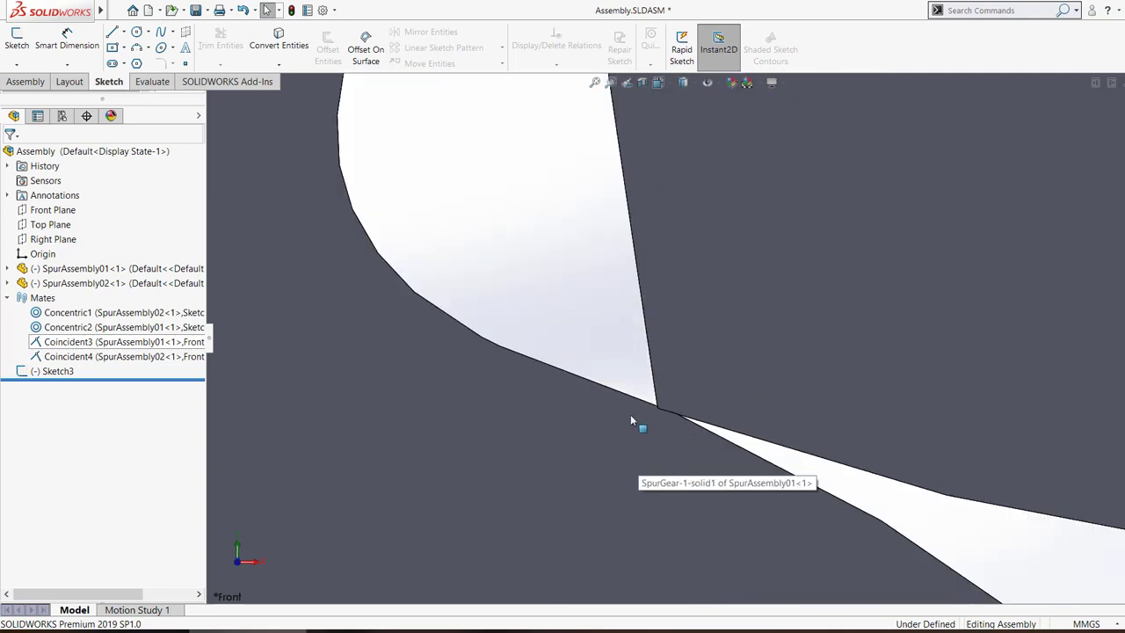
pyautogui.scroll(-2, 632, 420)
pyautogui.click(702, 331)
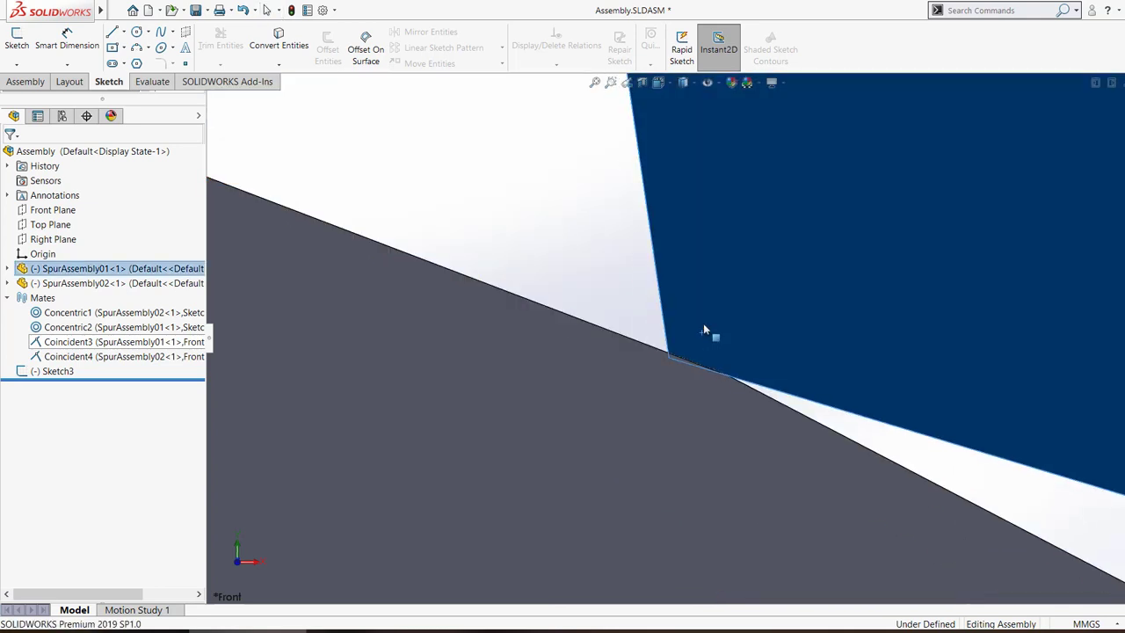
pyautogui.moveTo(704, 325); pyautogui.dragTo(690, 383)
pyautogui.scroll(3, 690, 383)
pyautogui.scroll(-5, 697, 299)
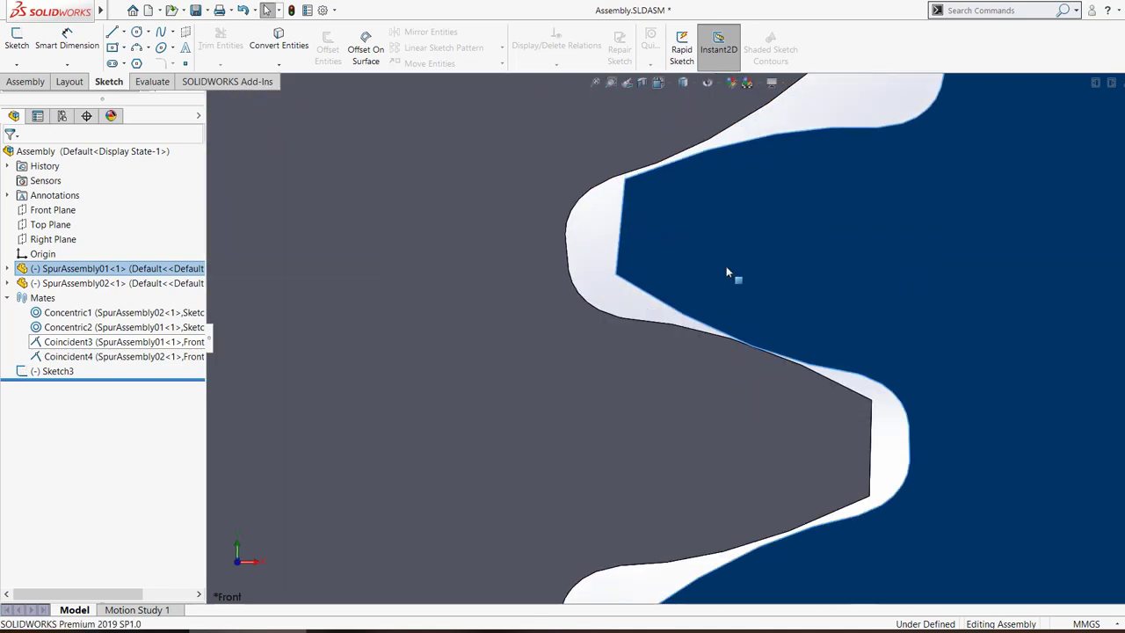
pyautogui.moveTo(684, 347)
pyautogui.mouseDown()
pyautogui.moveTo(670, 304)
pyautogui.moveTo(670, 334)
pyautogui.mouseUp()
# Examine the contact between the tooth tips and flanks of several meshing teeth for gaps or overlap.
pyautogui.scroll(3, 700, 347)
pyautogui.scroll(4, 698, 282)
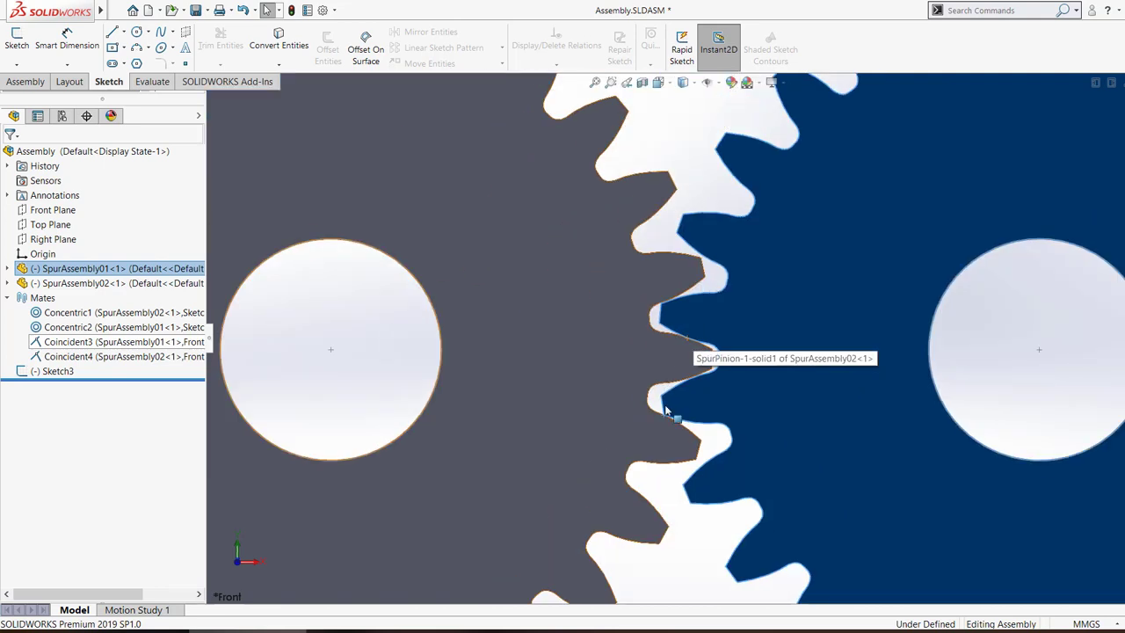
pyautogui.scroll(-6, 673, 413)
pyautogui.scroll(1, 565, 138)
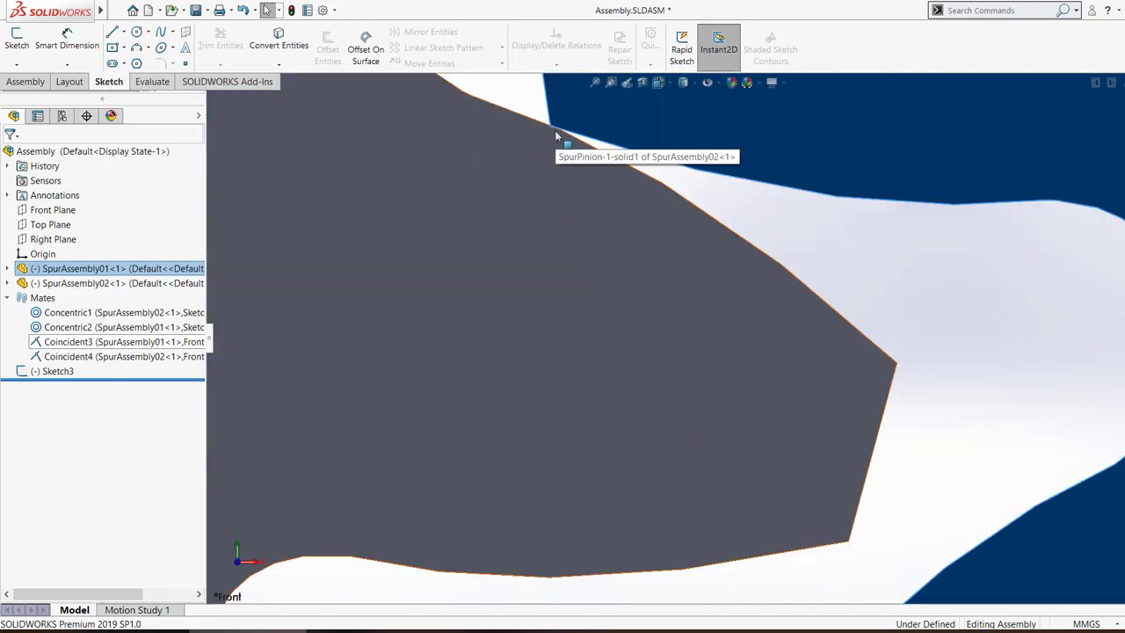
pyautogui.scroll(5, 673, 251)
pyautogui.scroll(-4, 671, 254)
pyautogui.scroll(2, 712, 313)
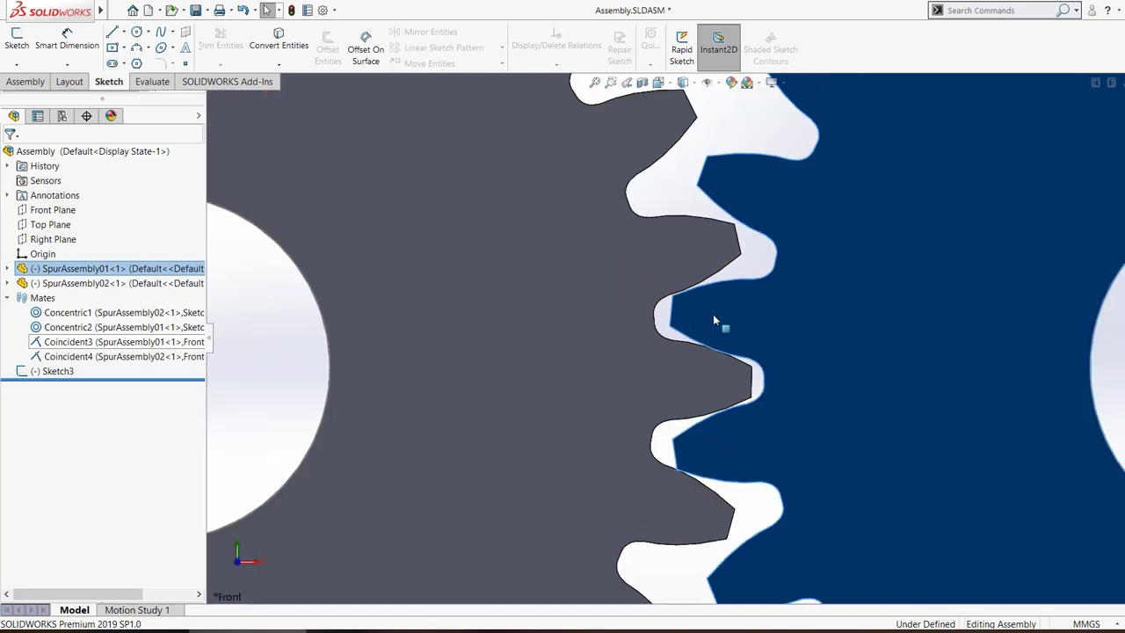
# Rotate the SpurAssembly01 gear and the SpurAssembly02 gear slightly to bring a lower pair of tooth flanks into contact.
pyautogui.moveTo(698, 460); pyautogui.dragTo(680, 345)
pyautogui.click(680, 360)
pyautogui.scroll(-3, 659, 422)
pyautogui.click(642, 363)
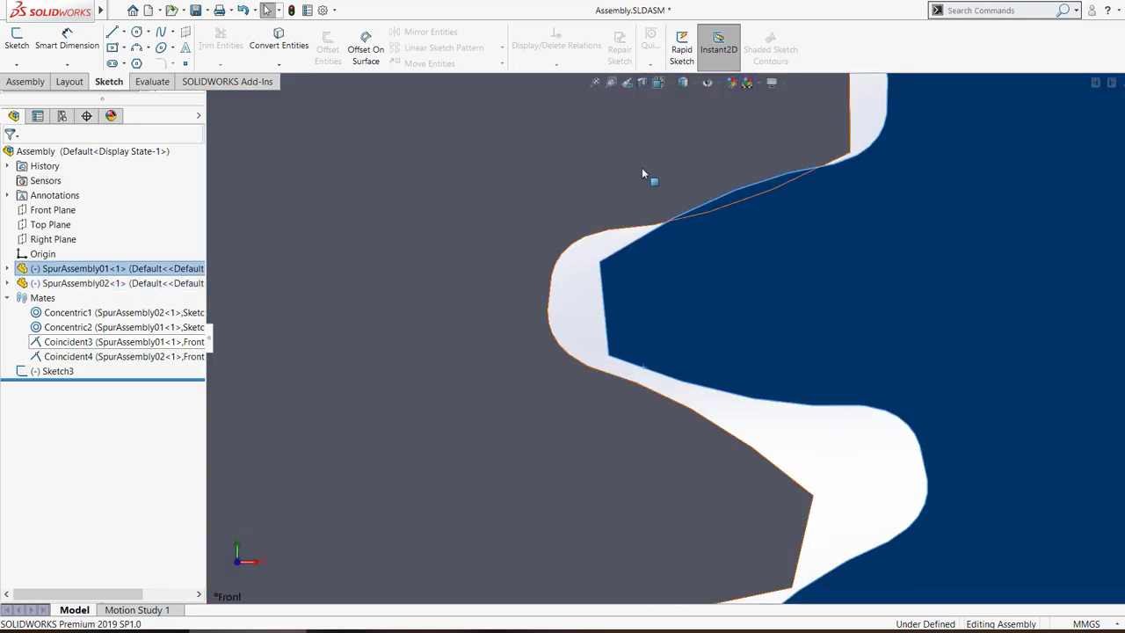
pyautogui.click(642, 167)
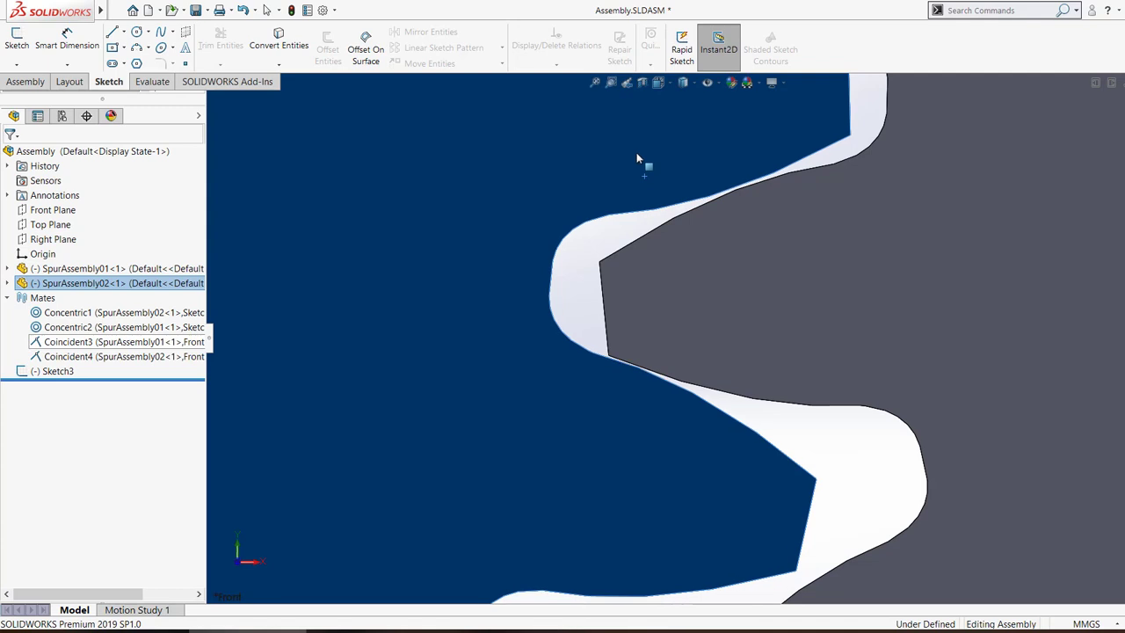
pyautogui.scroll(-3, 631, 359)
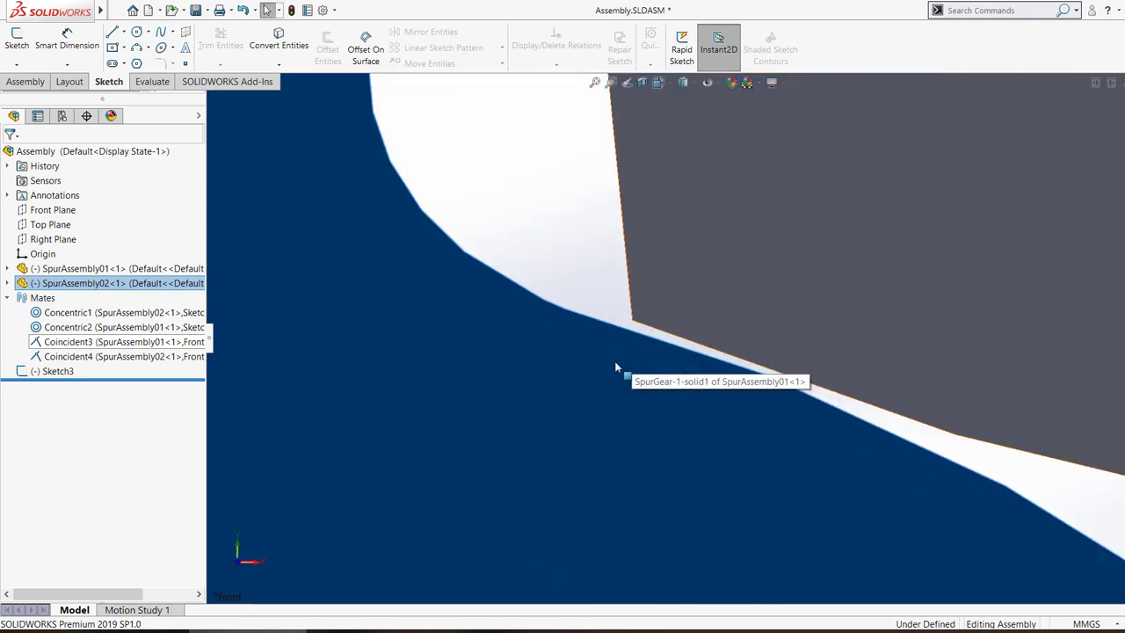
pyautogui.click(689, 343)
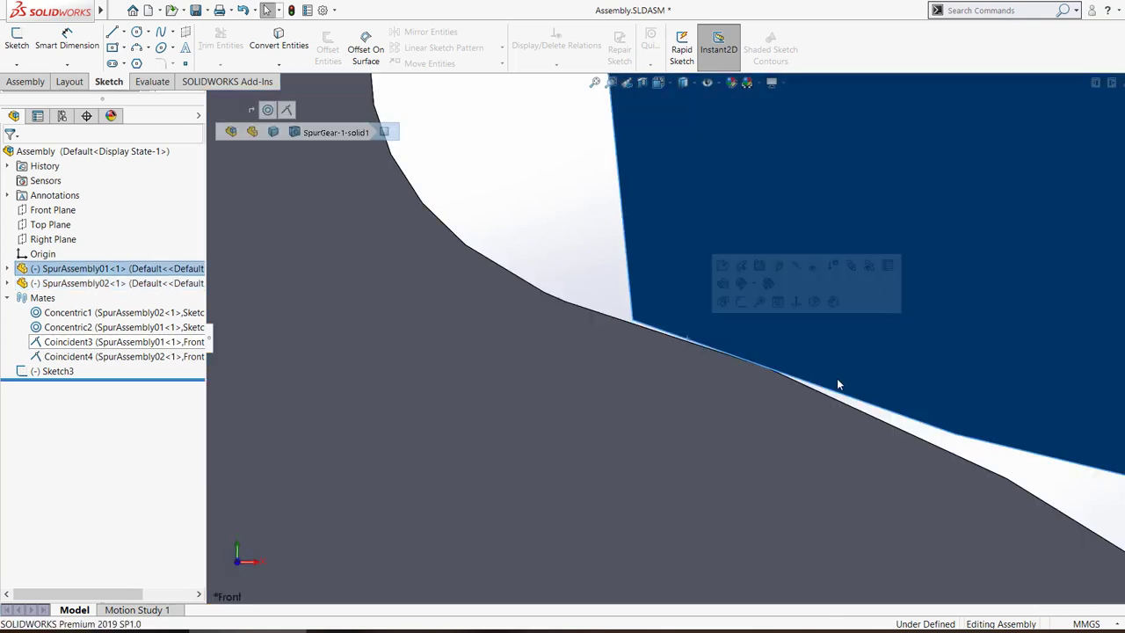
# Examine the faceted edges of the two touching tooth flanks at their contact point.
pyautogui.click(1055, 486)
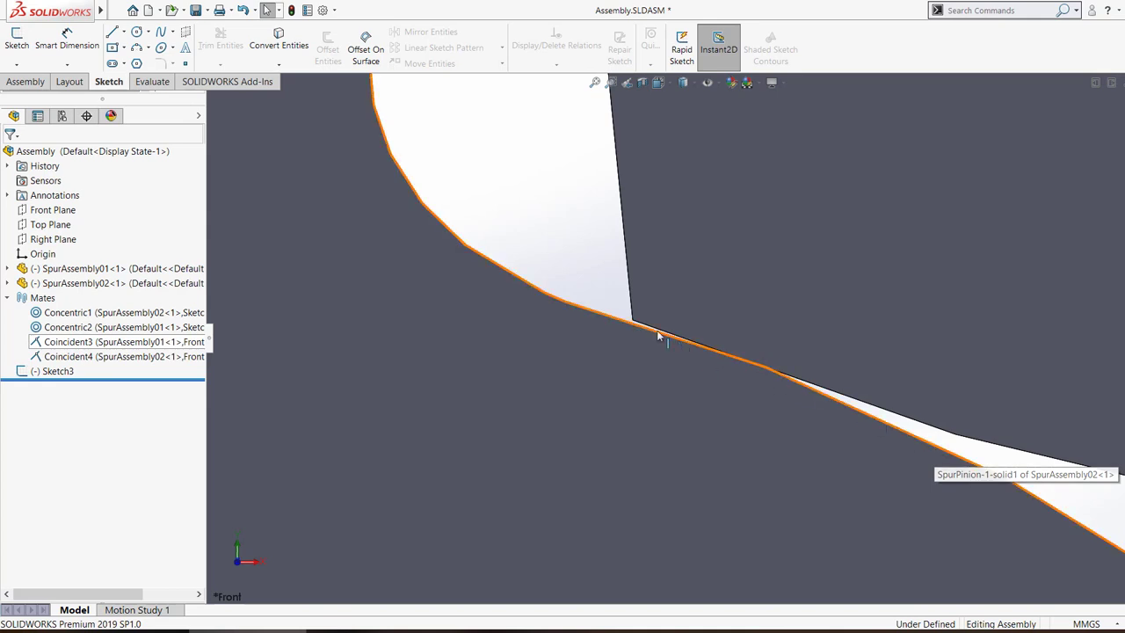
pyautogui.click(622, 324)
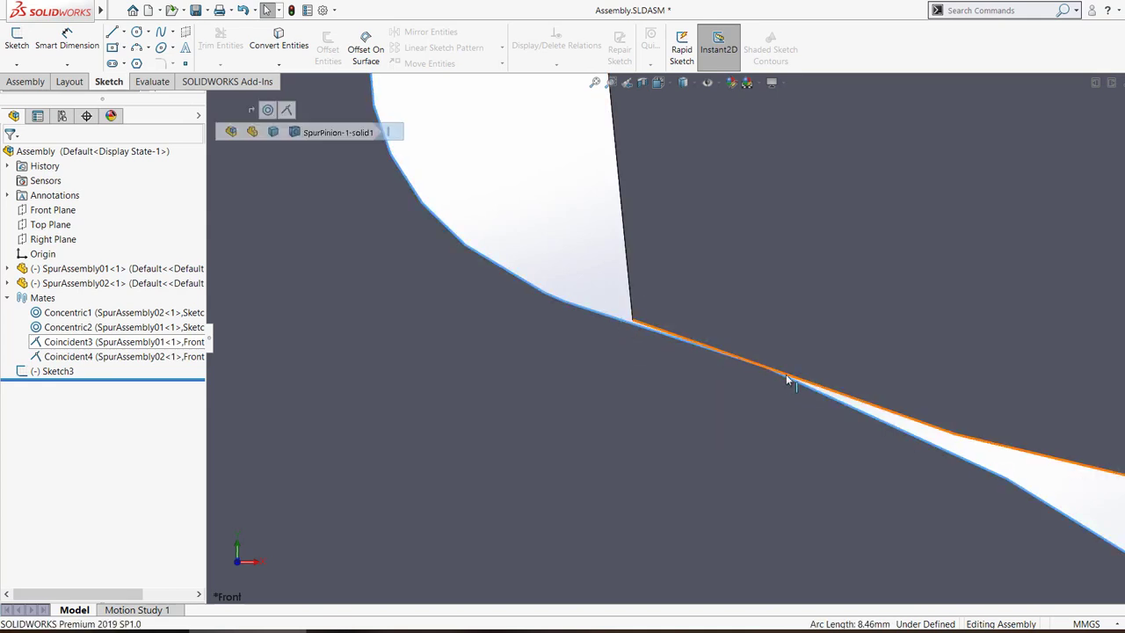
pyautogui.keyDown('ctrl'); pyautogui.click(965, 442); pyautogui.keyUp('ctrl')
pyautogui.click(816, 414)
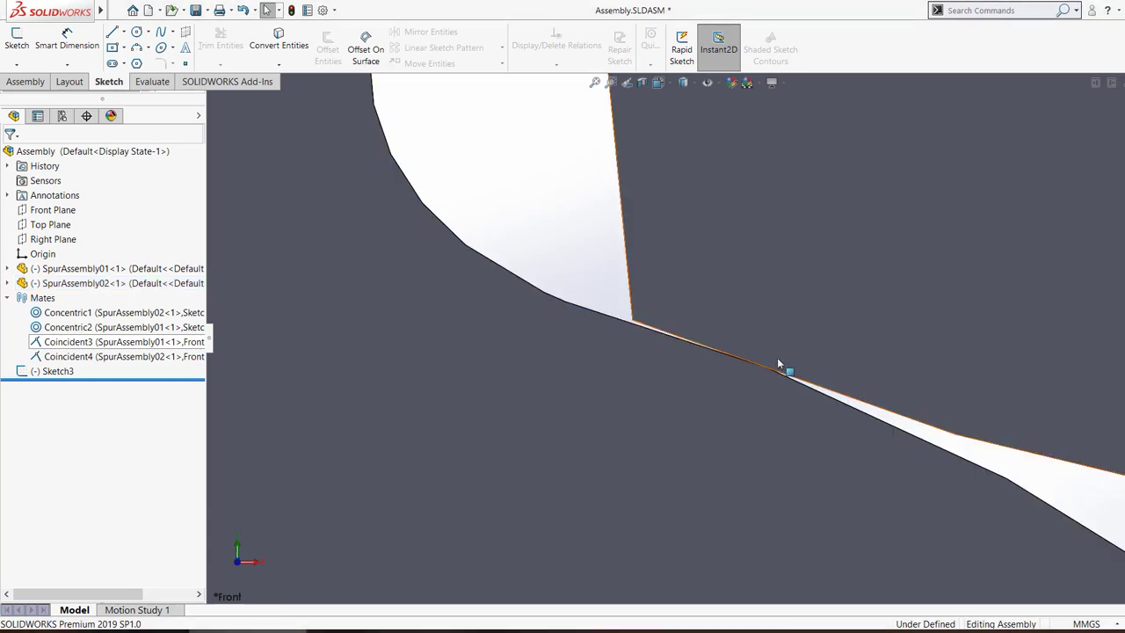
pyautogui.scroll(-3, 777, 358)
pyautogui.click(703, 341)
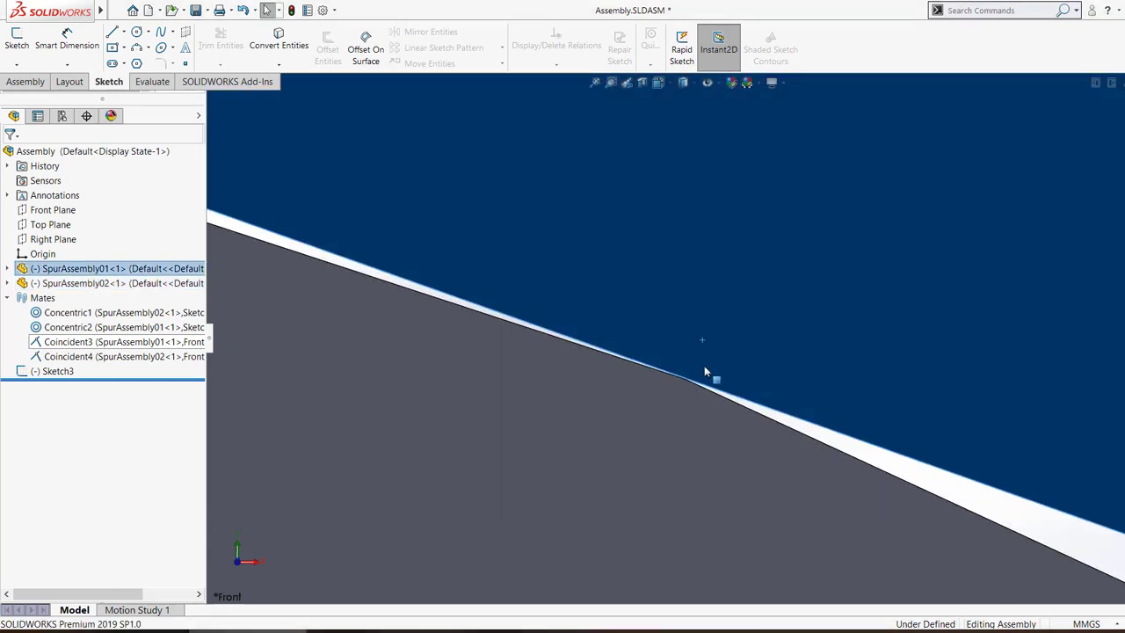
pyautogui.scroll(-3, 704, 366)
pyautogui.press('Escape')
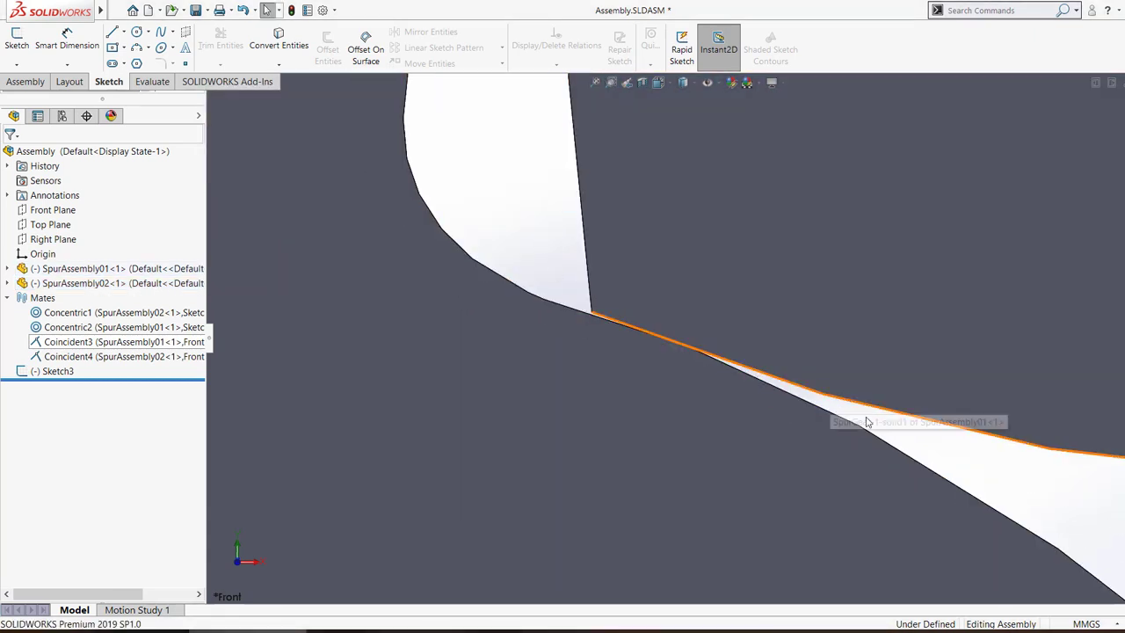
pyautogui.scroll(3, 967, 477)
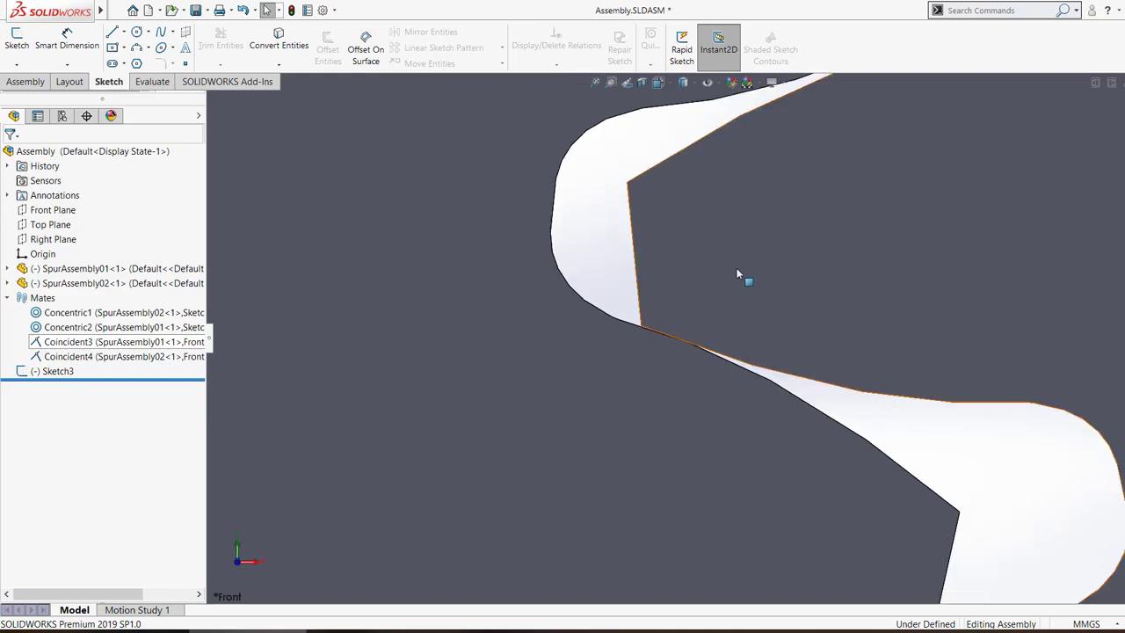
# Set the document's shaded and draft quality resolution near High, with a deviation of 0.03515369 mm, in the image quality settings.
pyautogui.click(322, 10)
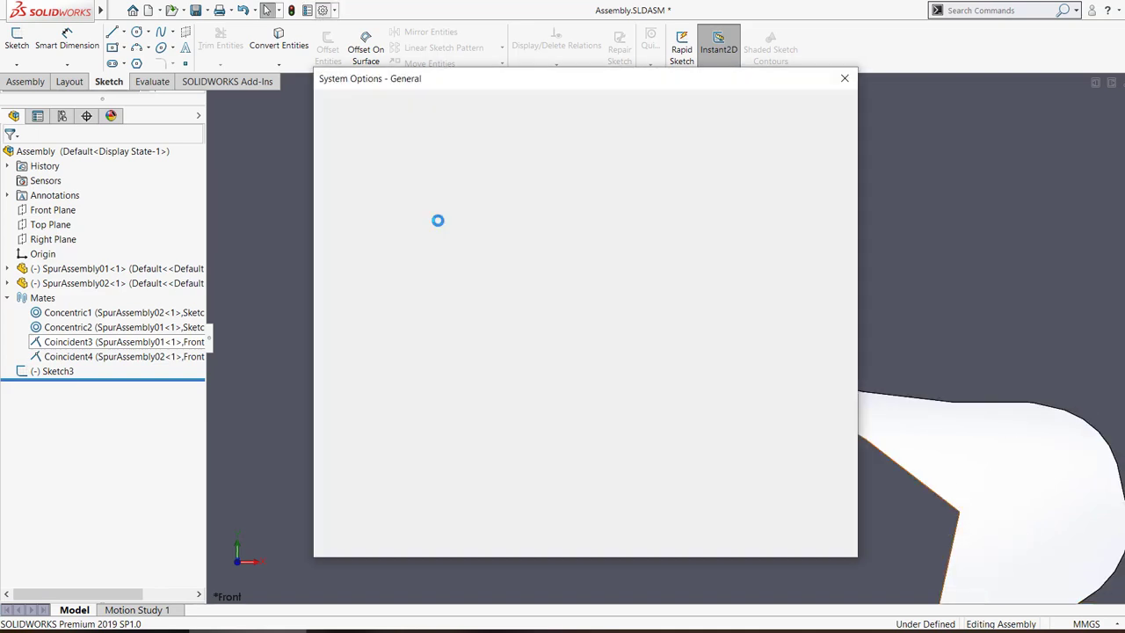
pyautogui.click(439, 107)
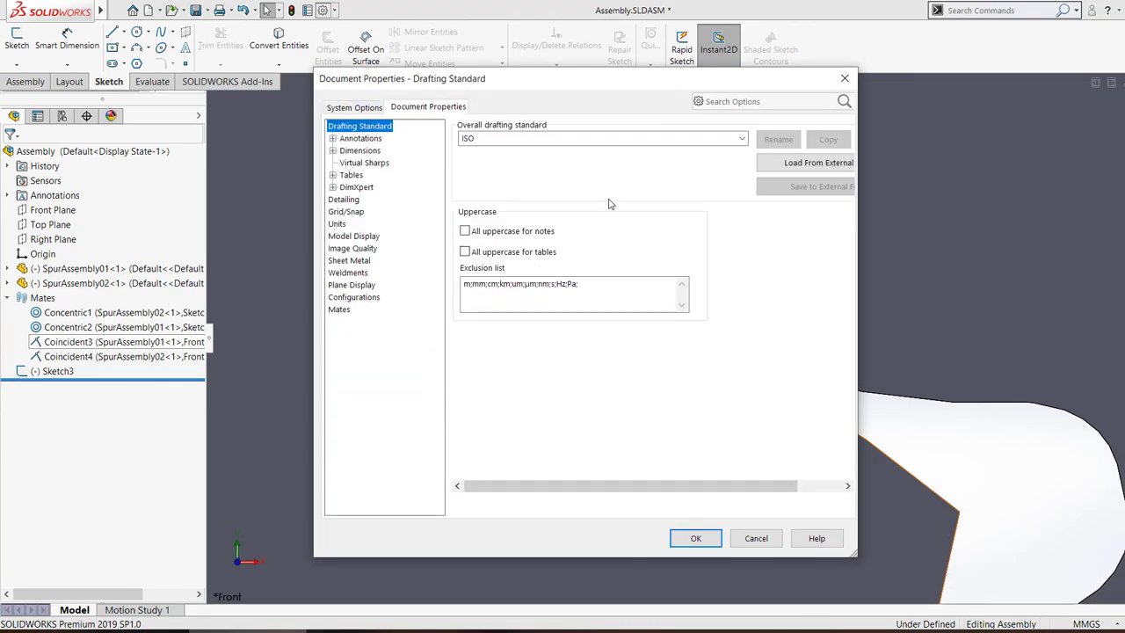
pyautogui.click(351, 247)
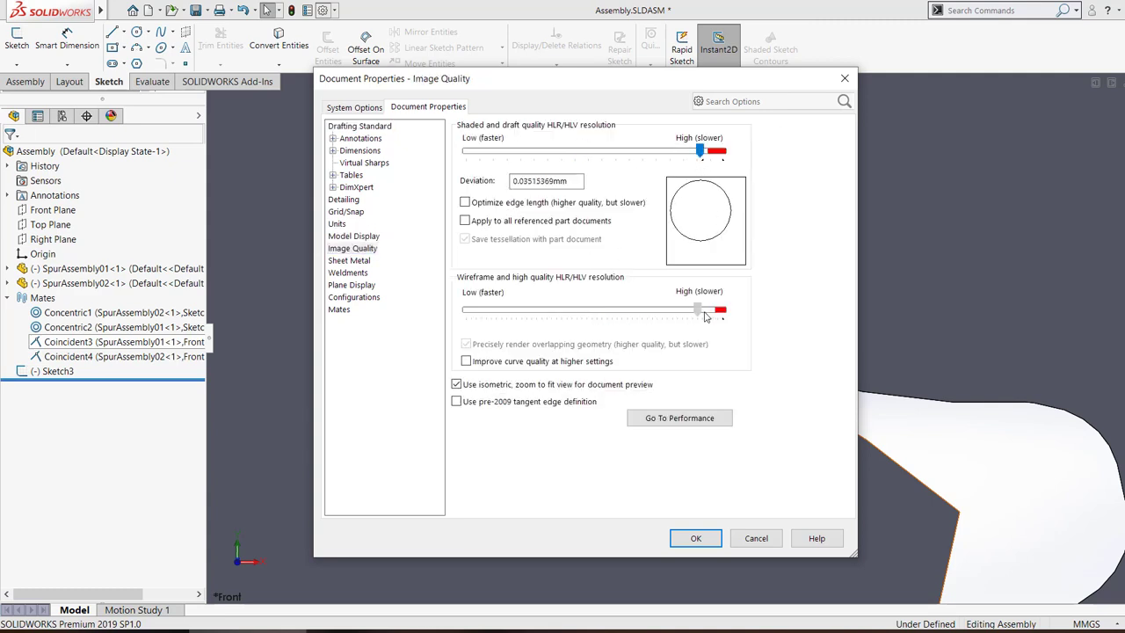
pyautogui.click(695, 539)
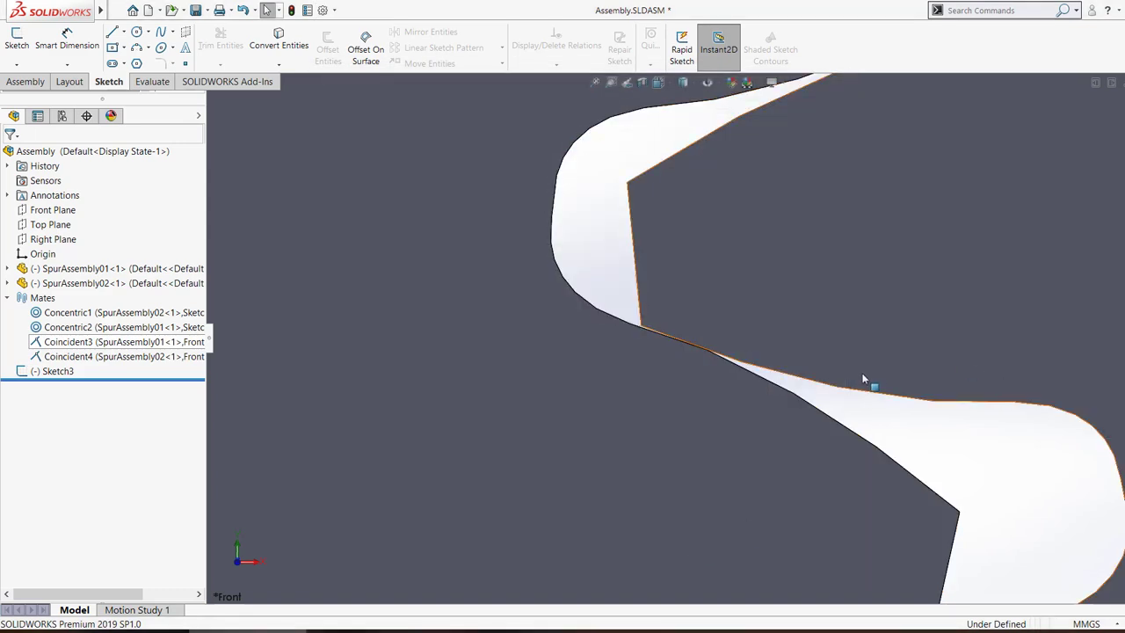
# Inspect the refined tooth flanks at their contact point and rotate the SpurAssembly01 gear slightly to remove the overlap.
pyautogui.scroll(-3, 675, 344)
pyautogui.scroll(-5, 677, 346)
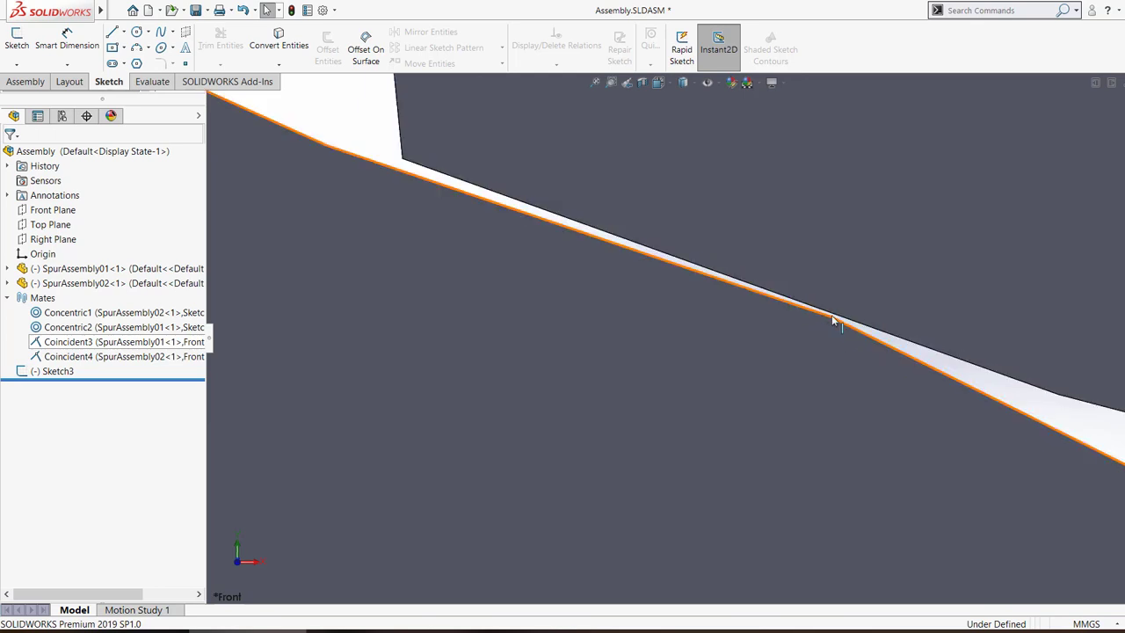
pyautogui.scroll(5, 940, 376)
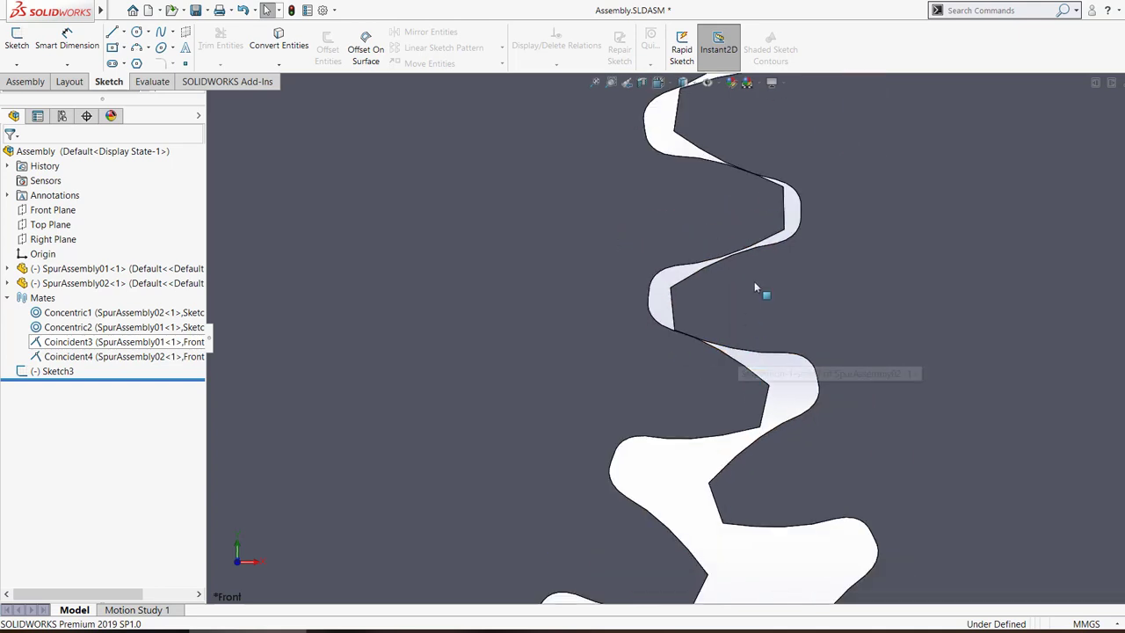
pyautogui.scroll(-3, 721, 350)
pyautogui.scroll(-3, 747, 325)
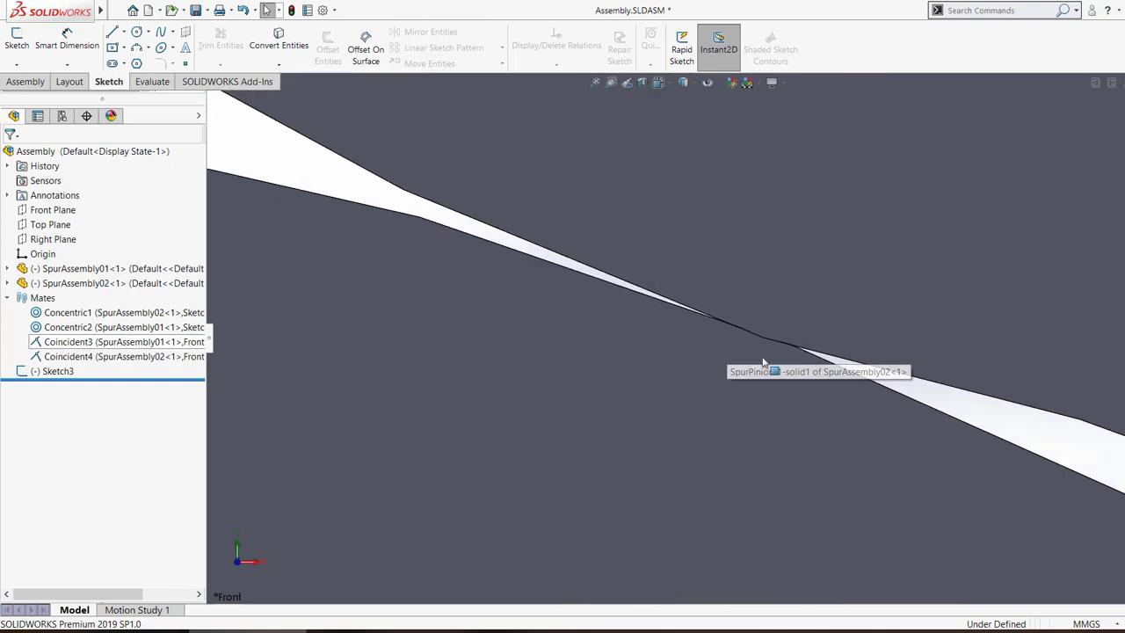
pyautogui.click(788, 297)
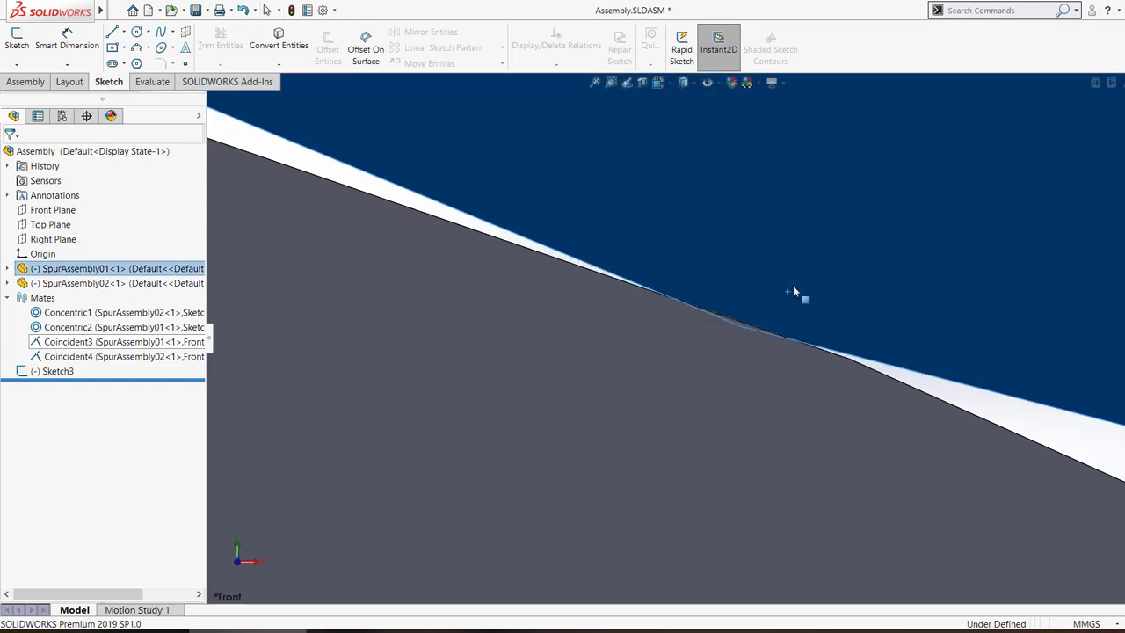
pyautogui.scroll(5, 730, 376)
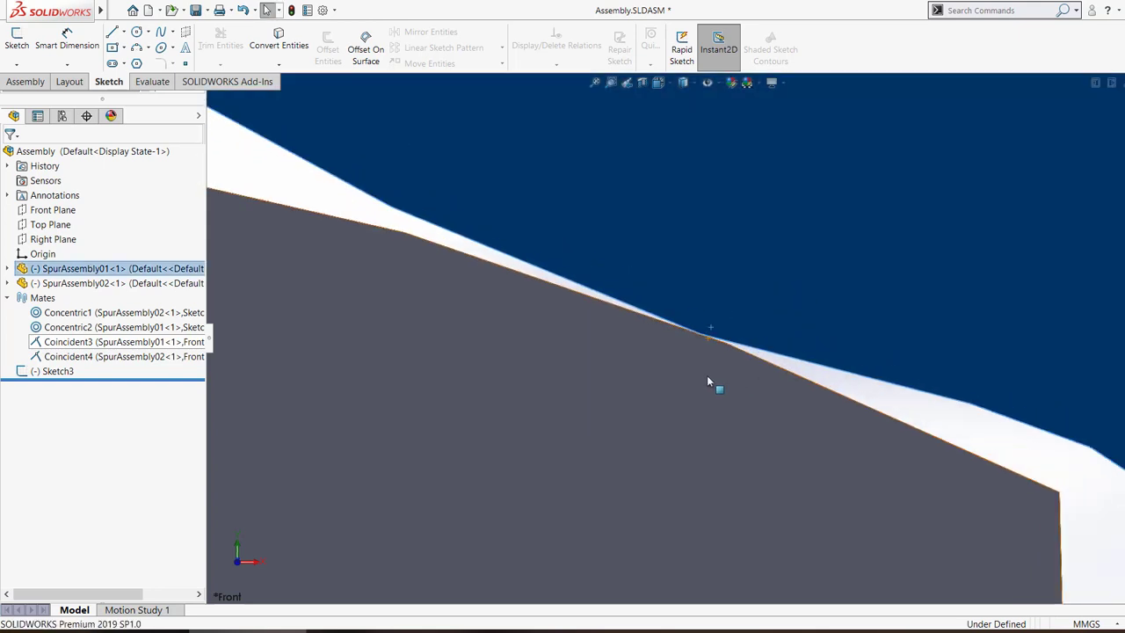
# Compare the contact on the neighbouring tooth pairs and fine-tune it with another small rotation of the SpurAssembly01 gear.
pyautogui.scroll(-2, 626, 366)
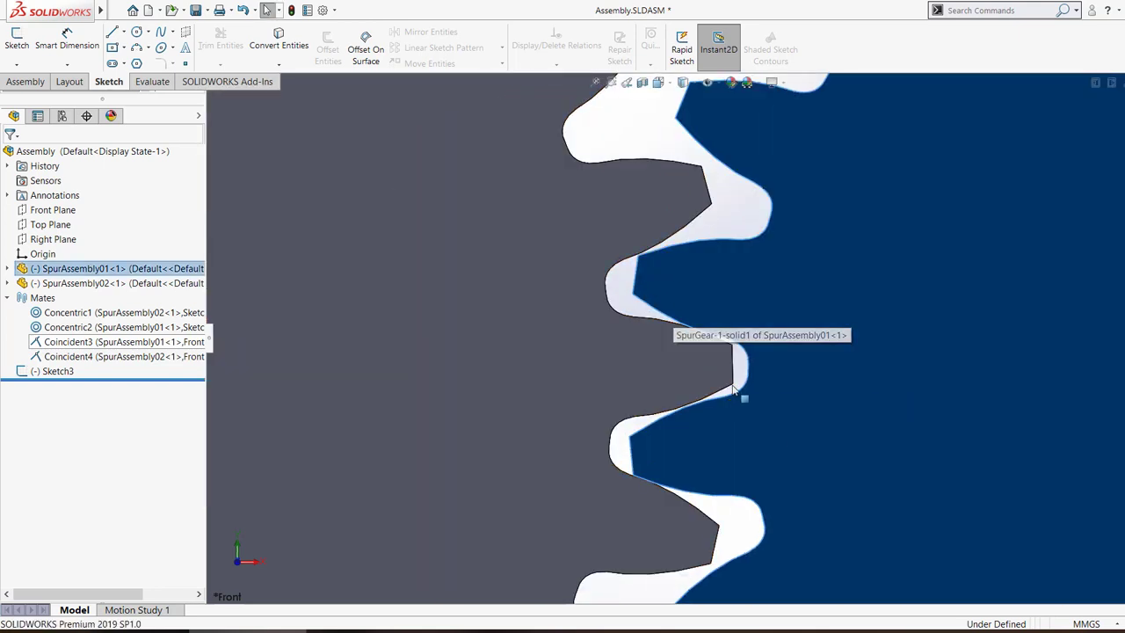
pyautogui.scroll(-3, 628, 461)
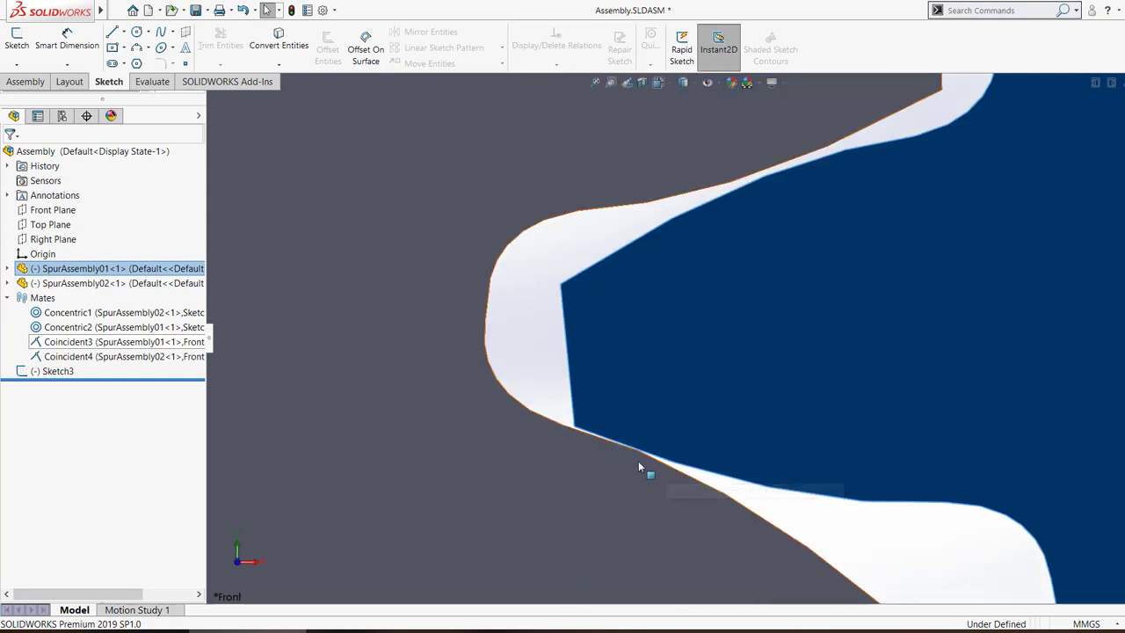
pyautogui.scroll(4, 668, 423)
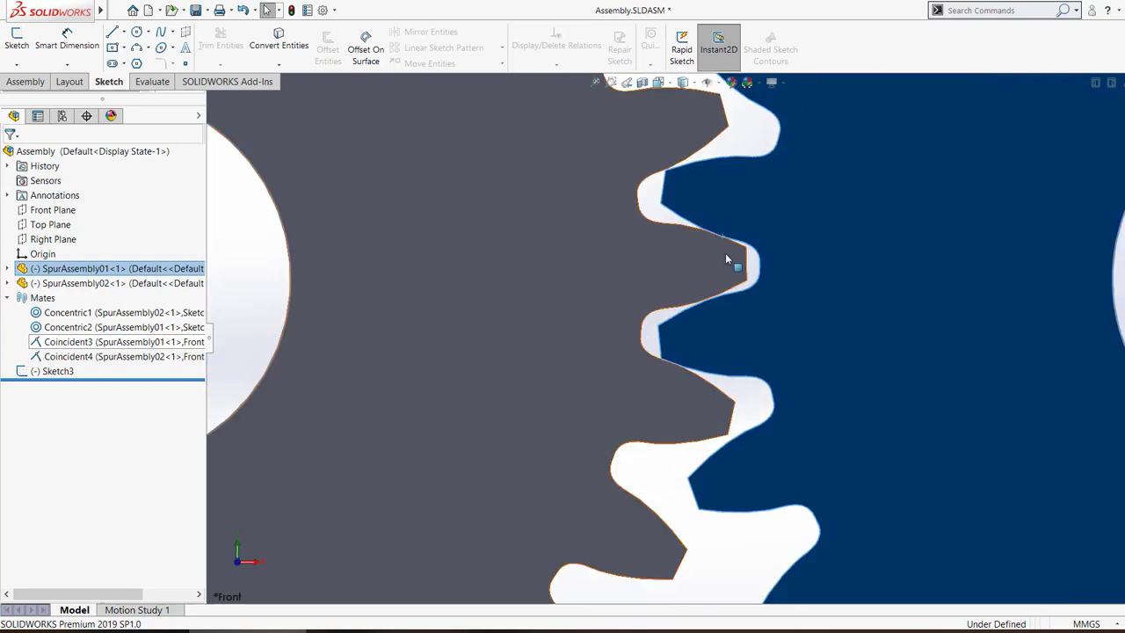
pyautogui.scroll(-5, 681, 286)
pyautogui.scroll(3, 641, 348)
pyautogui.scroll(-4, 663, 374)
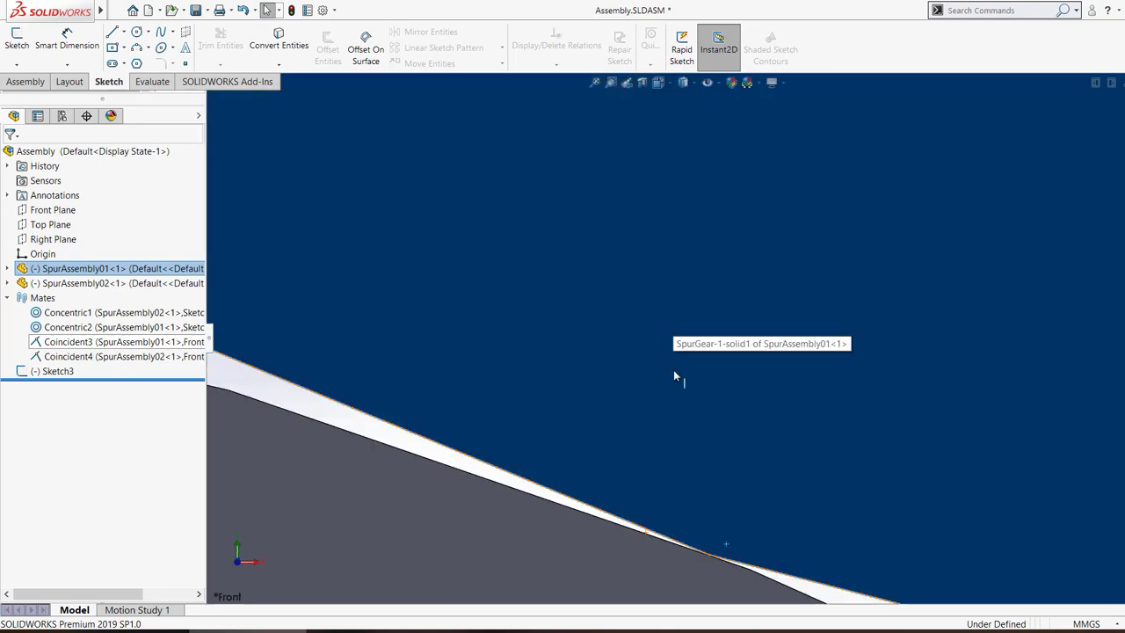
pyautogui.click(677, 457)
pyautogui.scroll(-2, 712, 543)
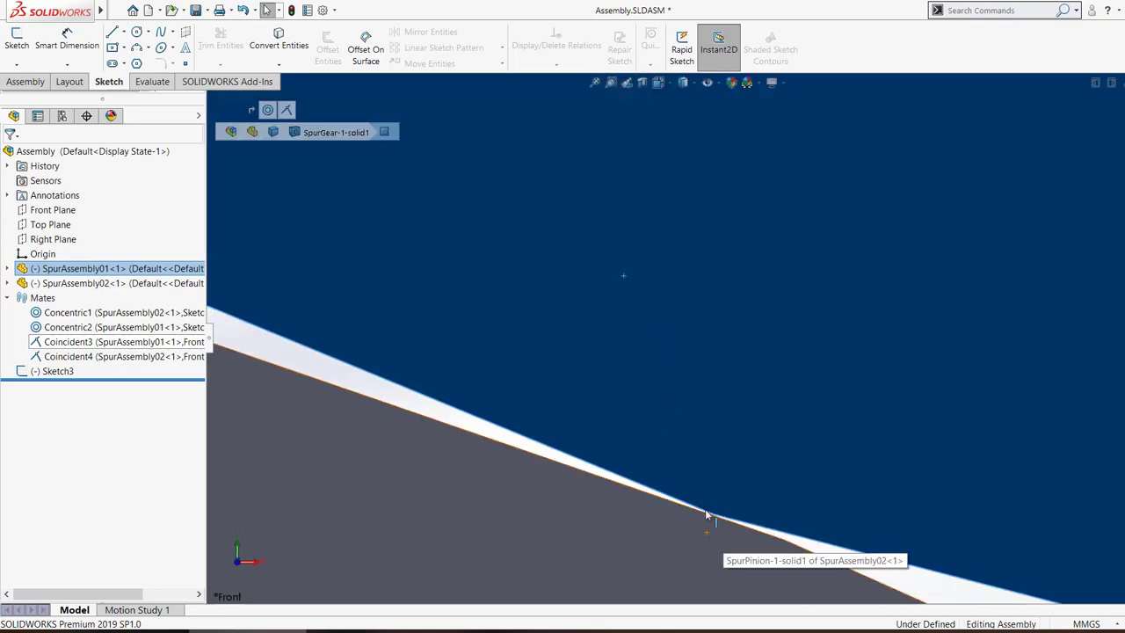
pyautogui.scroll(5, 708, 506)
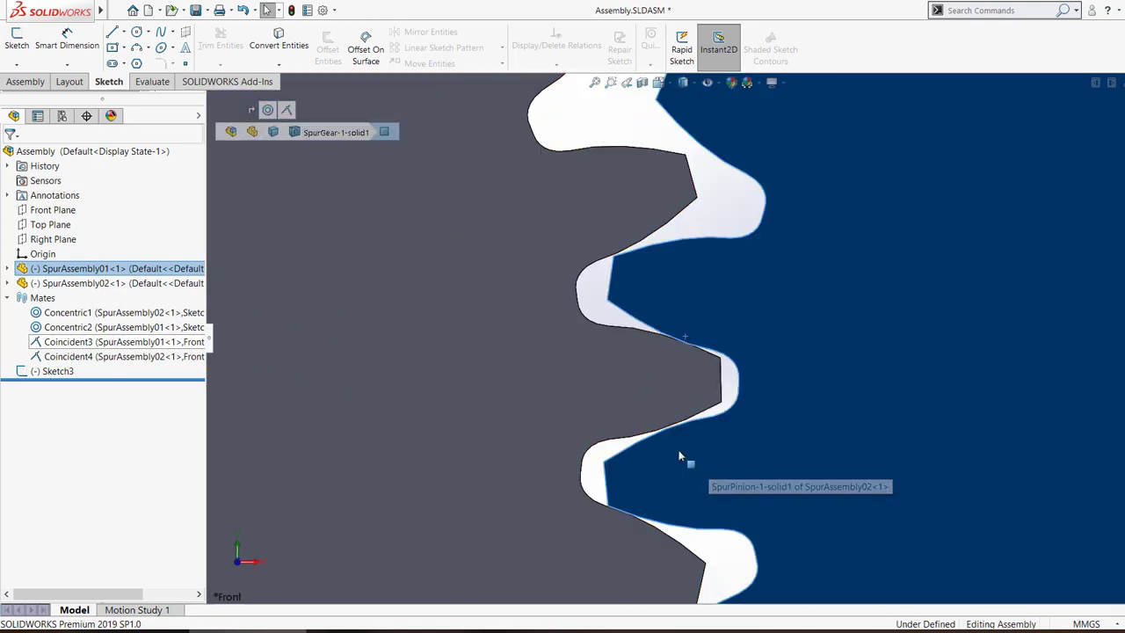
pyautogui.scroll(3, 668, 351)
pyautogui.moveTo(665, 345); pyautogui.dragTo(692, 166)
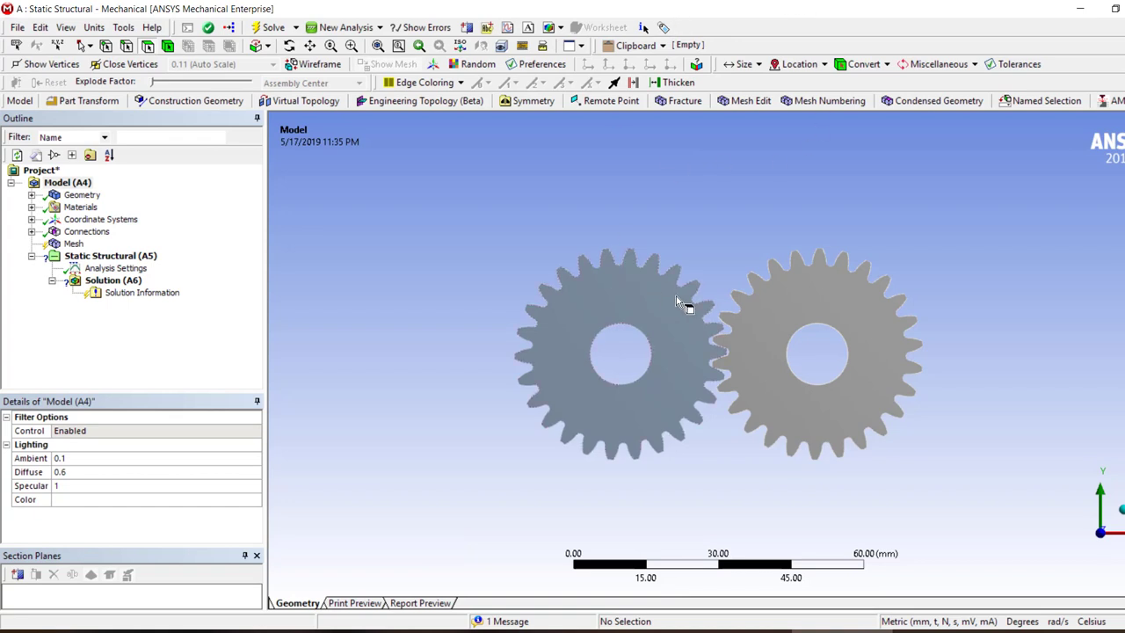
# Switch to ANSYS Mechanical and inspect the cylindrical bore faces of the two imported gears.
pyautogui.moveTo(680, 314); pyautogui.dragTo(640, 389, button='middle')
pyautogui.click(619, 364)
pyautogui.click(813, 338)
pyautogui.click(614, 375)
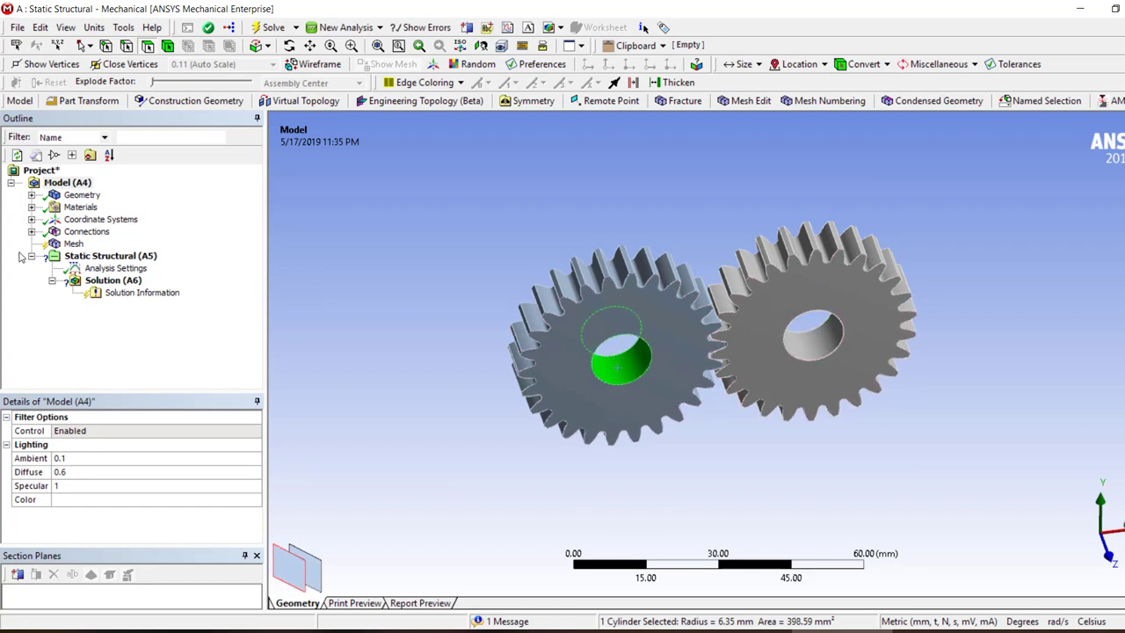
# Open the automatically generated contact region under Connections and bring its meshing tooth faces into close view.
pyautogui.click(32, 231)
pyautogui.click(52, 243)
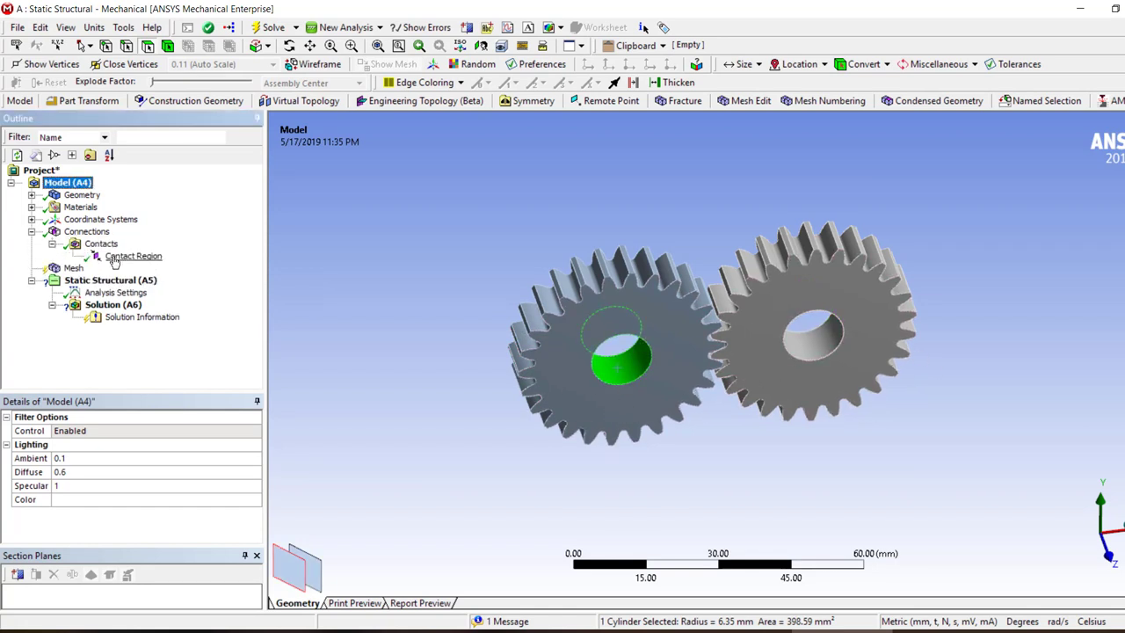
pyautogui.click(132, 256)
pyautogui.moveTo(672, 418); pyautogui.dragTo(788, 316, button='middle')
pyautogui.click(720, 400)
pyautogui.scroll(5, 781, 384)
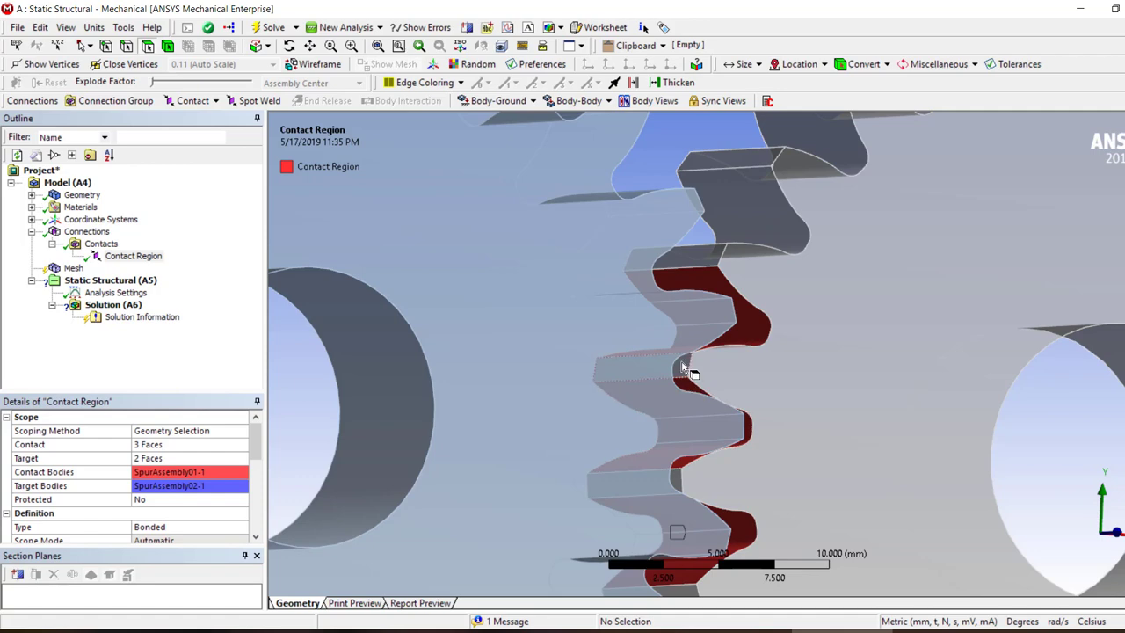
pyautogui.click(684, 367)
pyautogui.scroll(3, 677, 373)
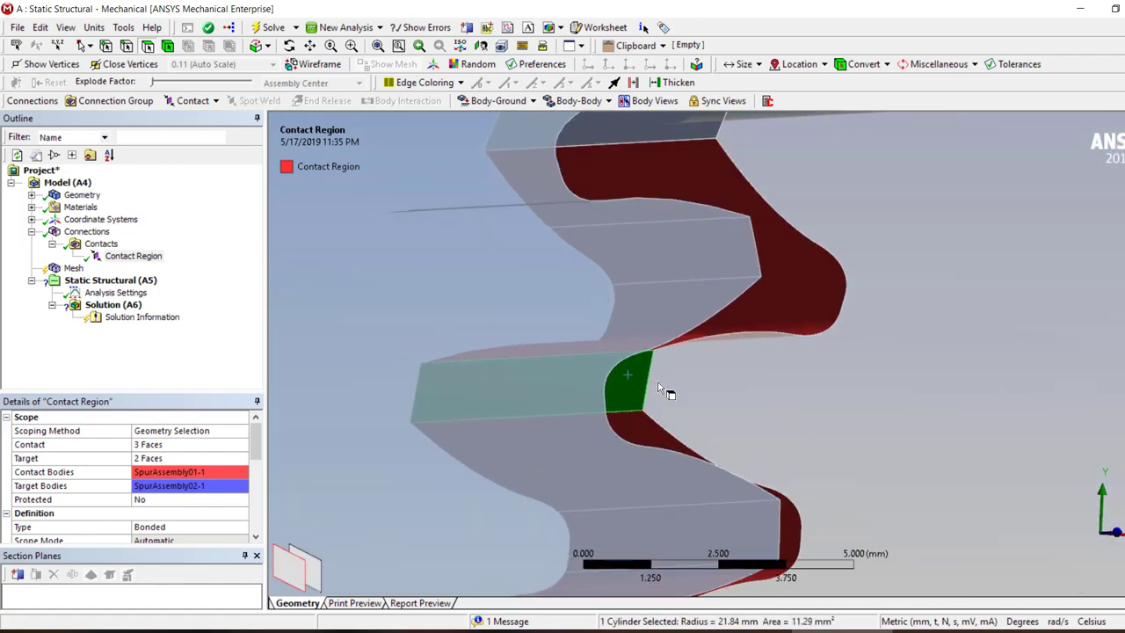
pyautogui.keyDown('ctrl'); pyautogui.click(648, 412); pyautogui.keyUp('ctrl')
pyautogui.keyDown('ctrl'); pyautogui.click(780, 301); pyautogui.keyUp('ctrl')
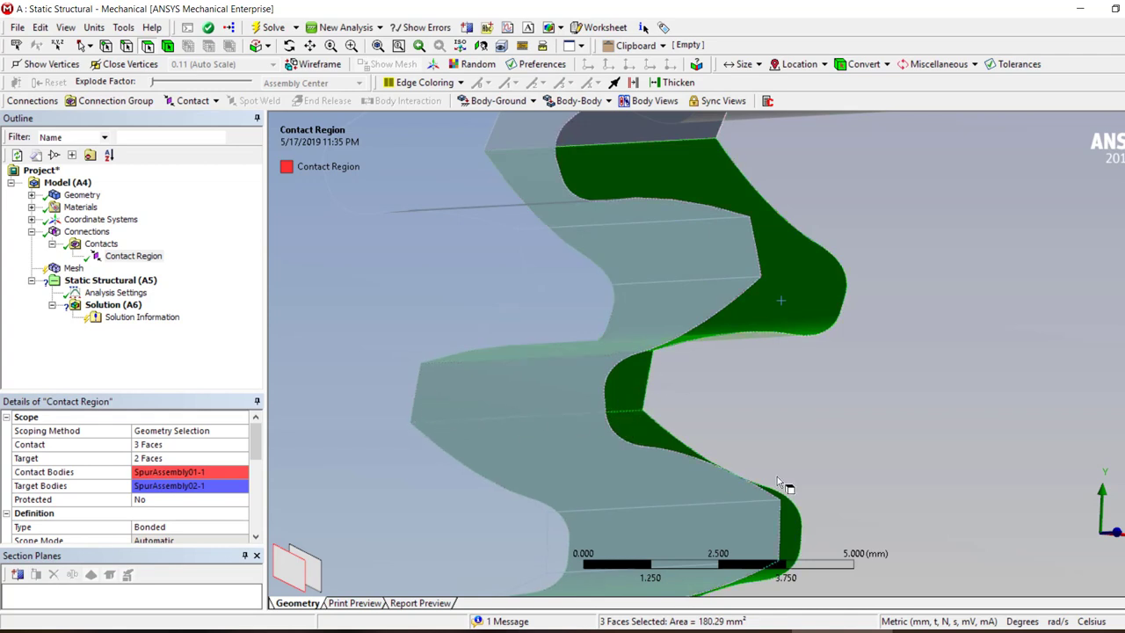
pyautogui.click(795, 306)
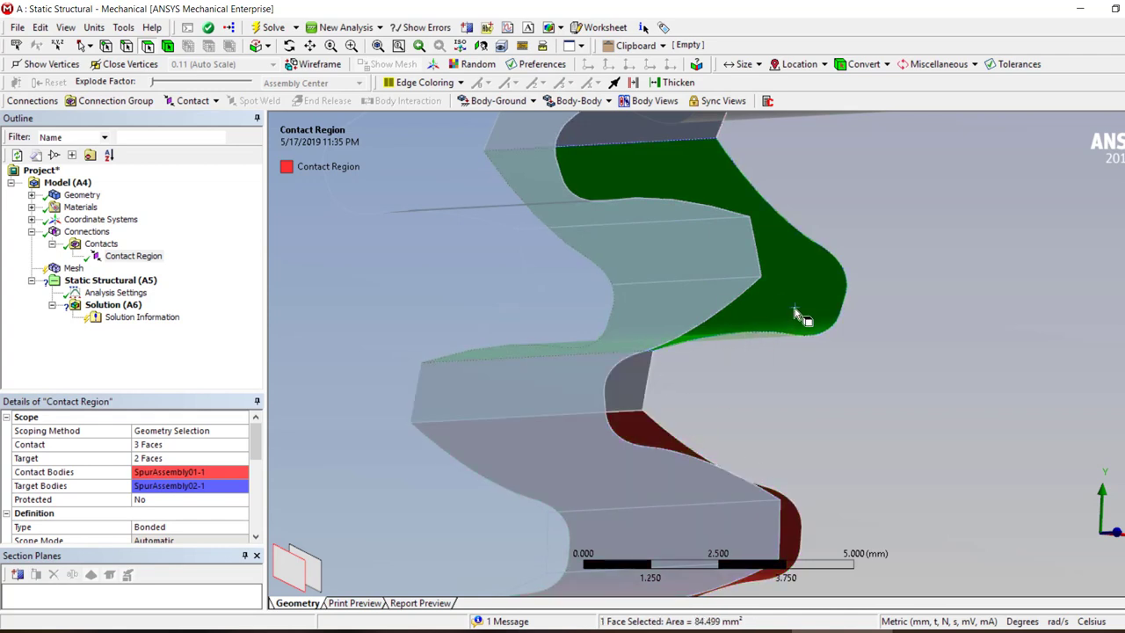
pyautogui.keyDown('ctrl'); pyautogui.click(650, 444); pyautogui.keyUp('ctrl')
pyautogui.scroll(-5, 740, 357)
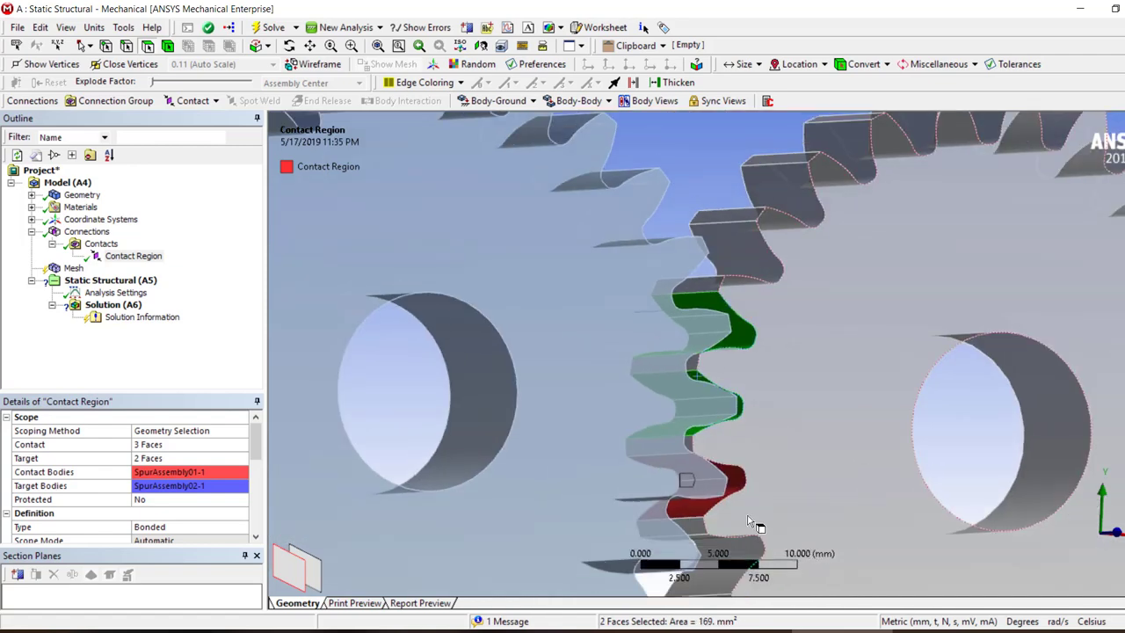
pyautogui.keyDown('ctrl'); pyautogui.click(729, 483); pyautogui.keyUp('ctrl')
pyautogui.keyDown('ctrl'); pyautogui.click(756, 259); pyautogui.keyUp('ctrl')
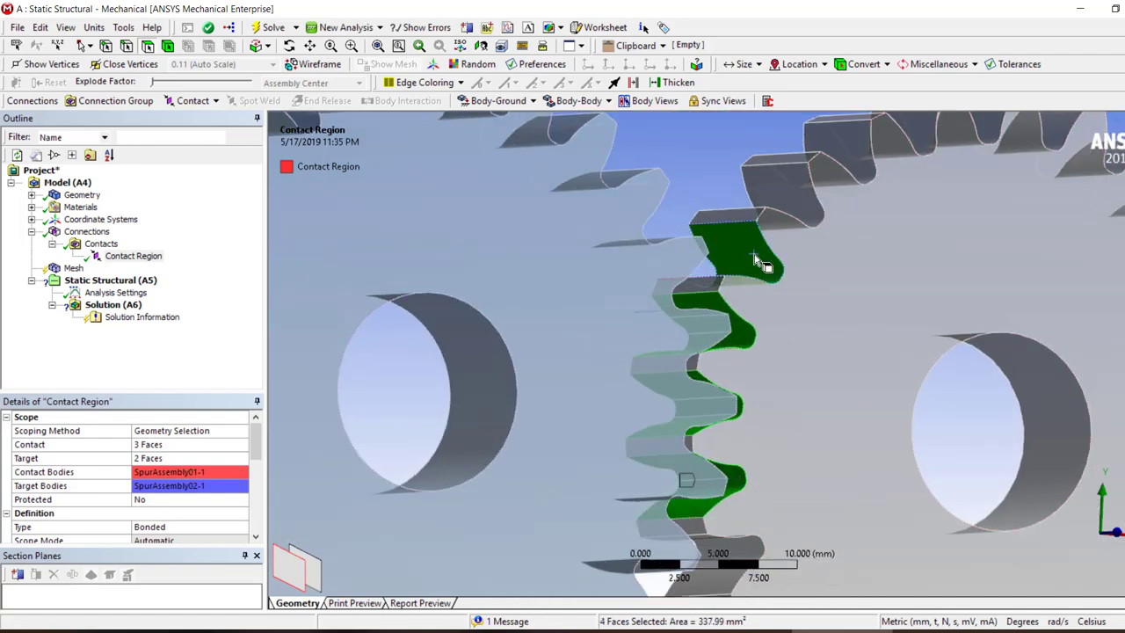
pyautogui.click(714, 188)
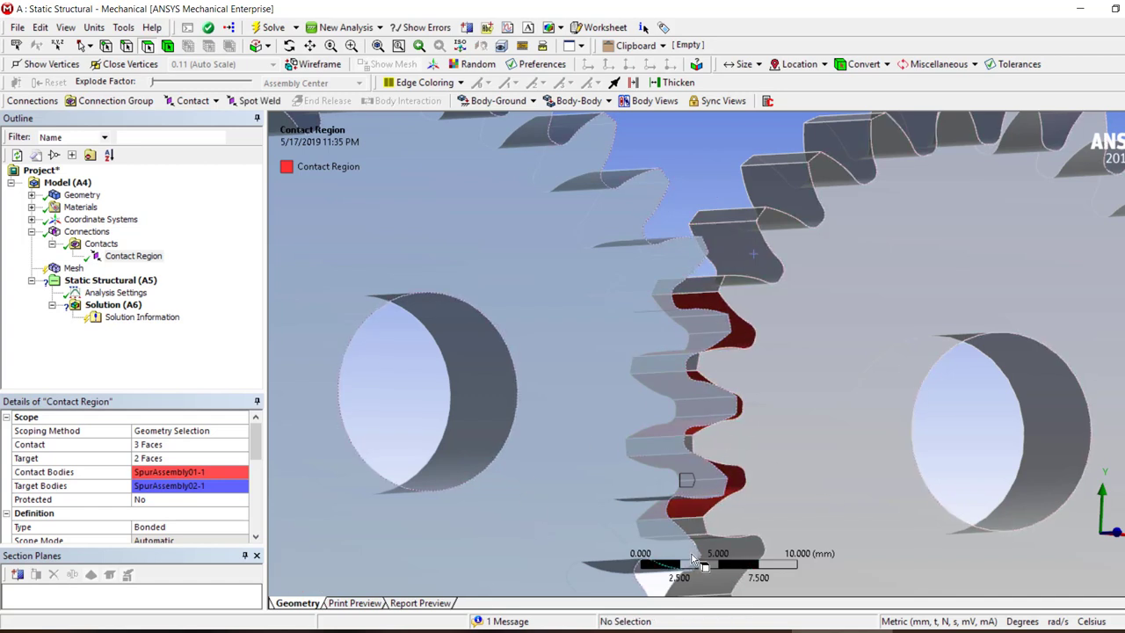
# Extend the contact scope to five SpurAssembly01-1 faces by adding the tooth faces directly above and below the existing three.
pyautogui.click(169, 445)
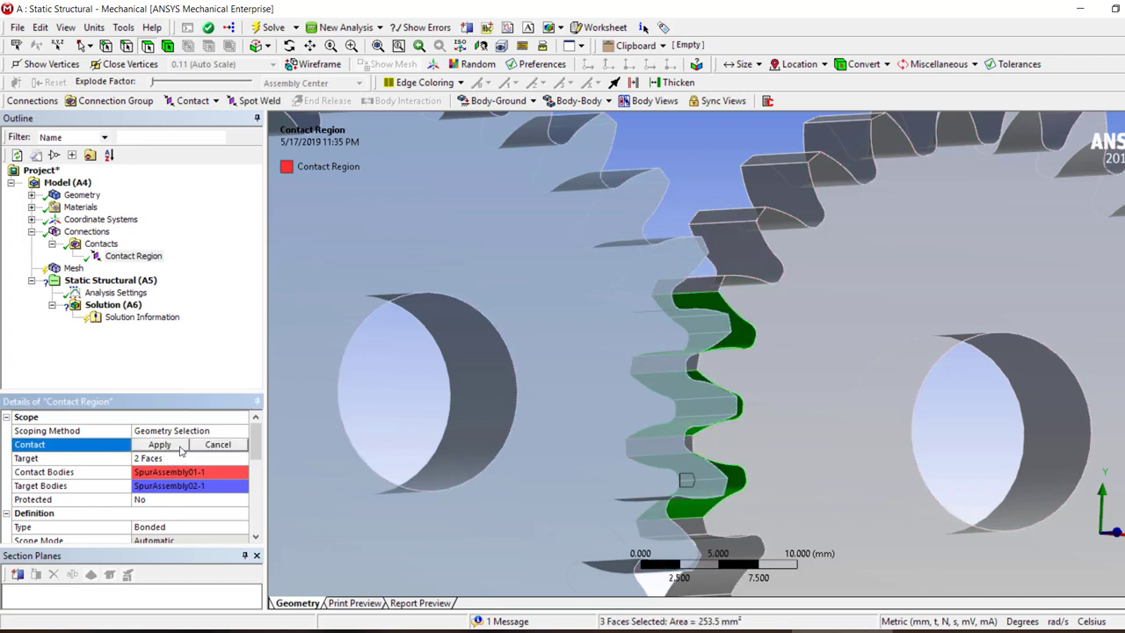
pyautogui.keyDown('ctrl'); pyautogui.click(726, 565); pyautogui.keyUp('ctrl')
pyautogui.keyDown('ctrl'); pyautogui.click(735, 250); pyautogui.keyUp('ctrl')
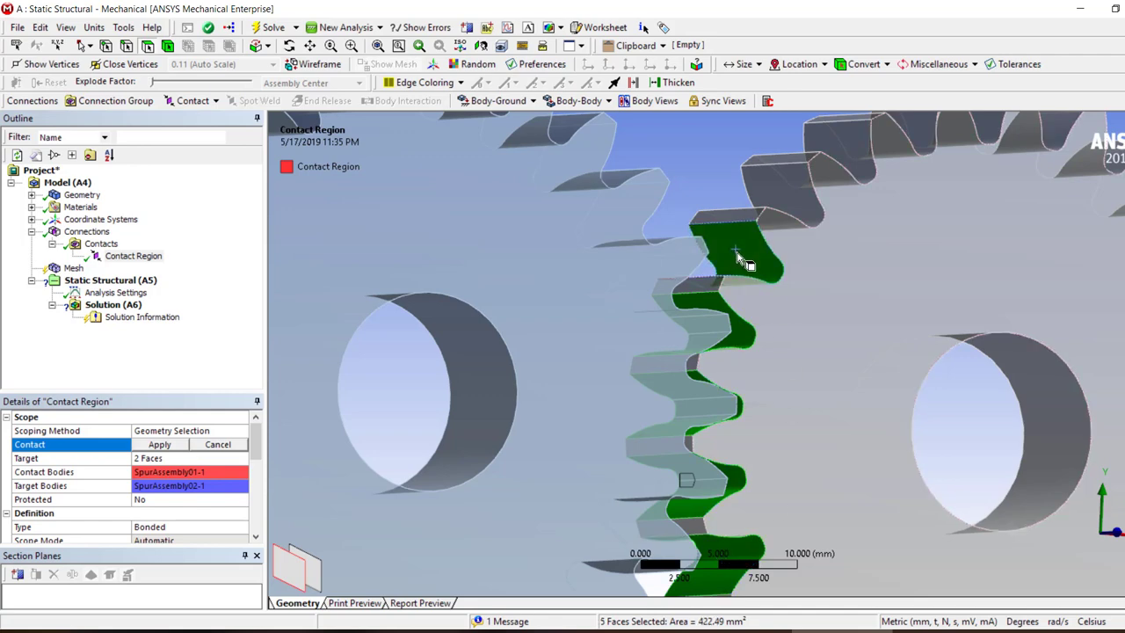
pyautogui.click(155, 445)
pyautogui.moveTo(616, 334); pyautogui.dragTo(669, 299, button='middle')
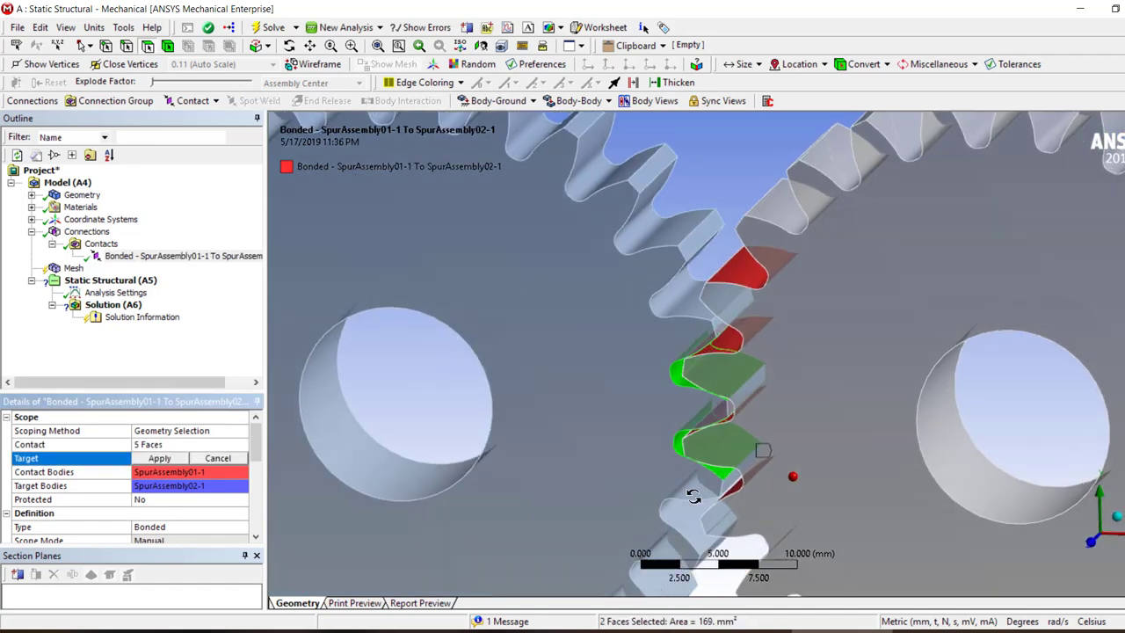
pyautogui.keyDown('ctrl'); pyautogui.click(668, 295); pyautogui.keyUp('ctrl')
pyautogui.keyDown('ctrl'); pyautogui.click(668, 220); pyautogui.keyUp('ctrl')
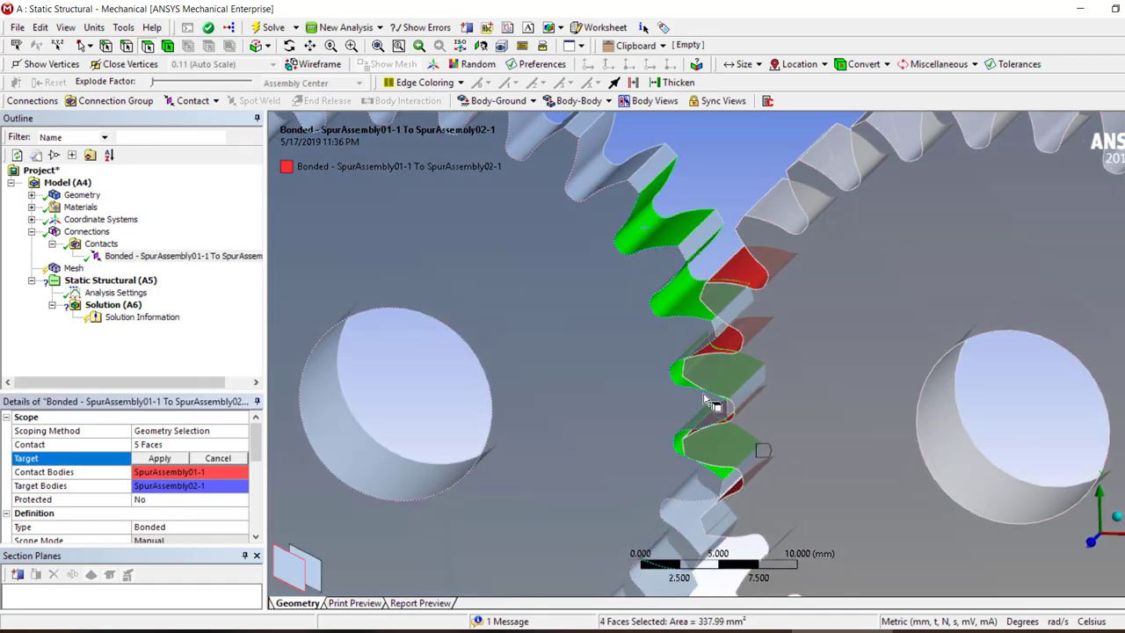
pyautogui.keyDown('ctrl'); pyautogui.click(688, 515); pyautogui.keyUp('ctrl')
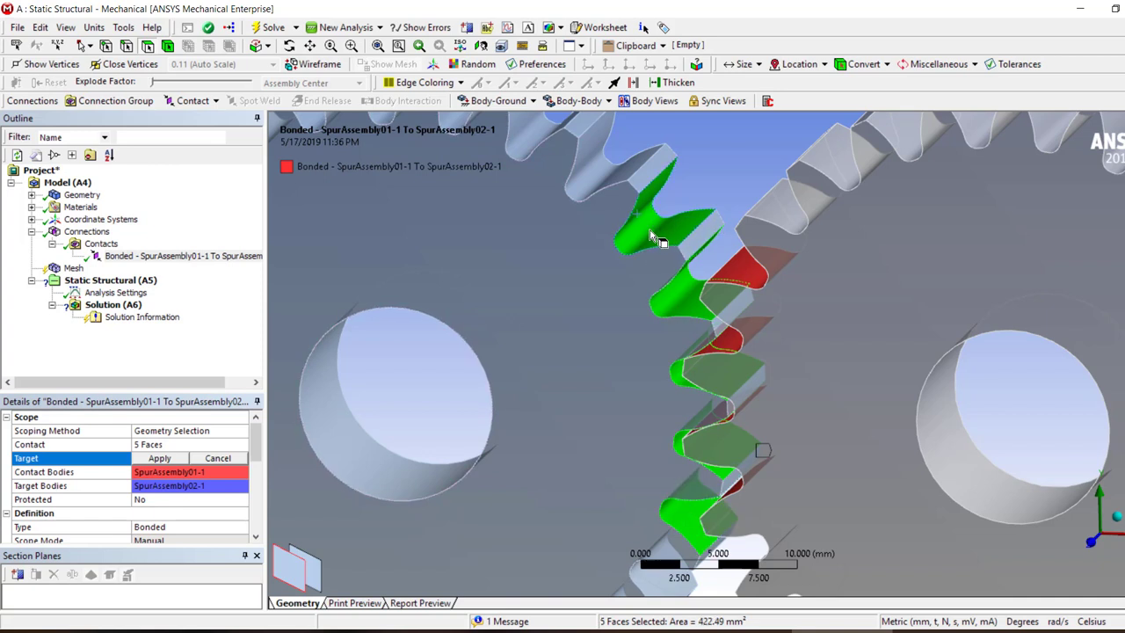
pyautogui.click(654, 237)
# Scope the target side to four neighbouring tooth faces of SpurAssembly02-1, adding one above and one below the existing two.
pyautogui.click(672, 297)
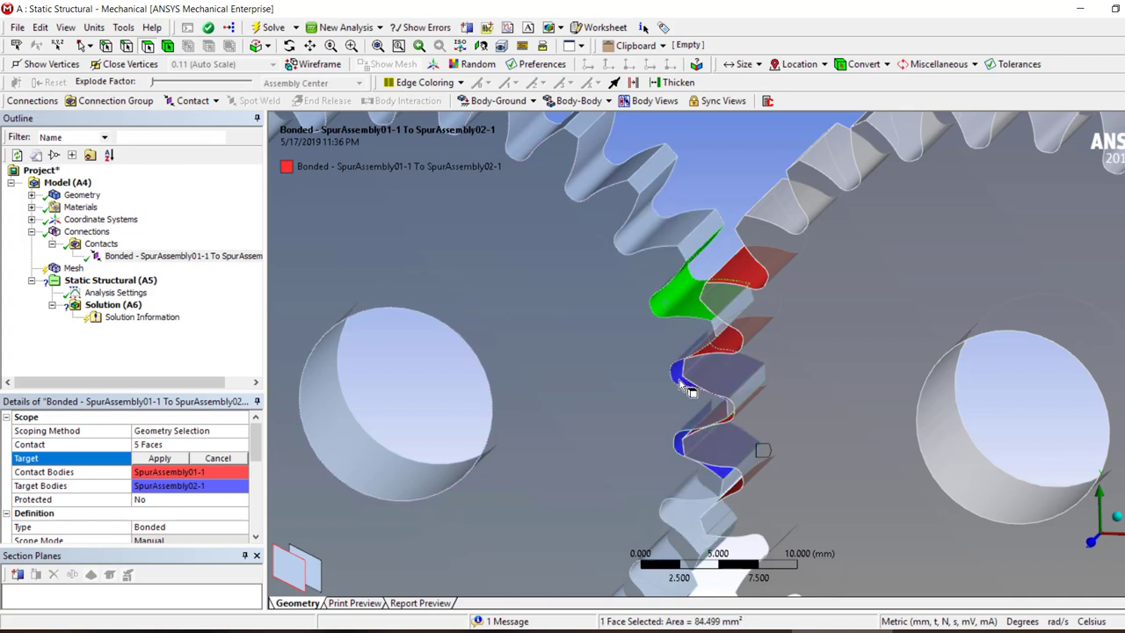
pyautogui.keyDown('ctrl'); pyautogui.click(689, 391); pyautogui.keyUp('ctrl')
pyautogui.keyDown('ctrl'); pyautogui.click(688, 471); pyautogui.keyUp('ctrl')
pyautogui.keyDown('ctrl'); pyautogui.click(688, 528); pyautogui.keyUp('ctrl')
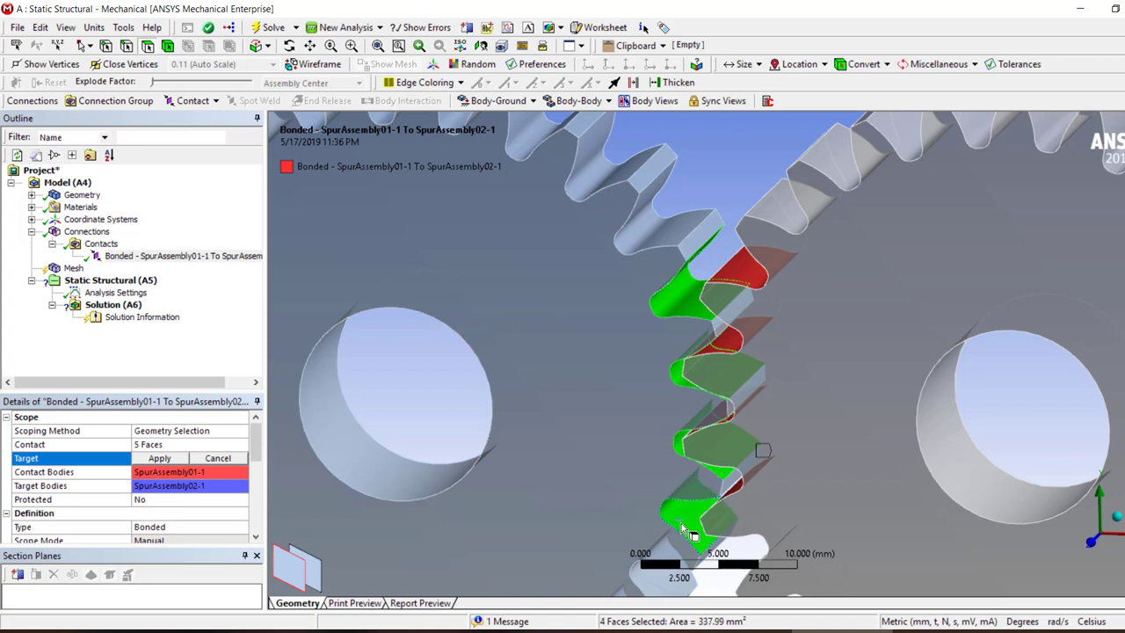
pyautogui.click(158, 458)
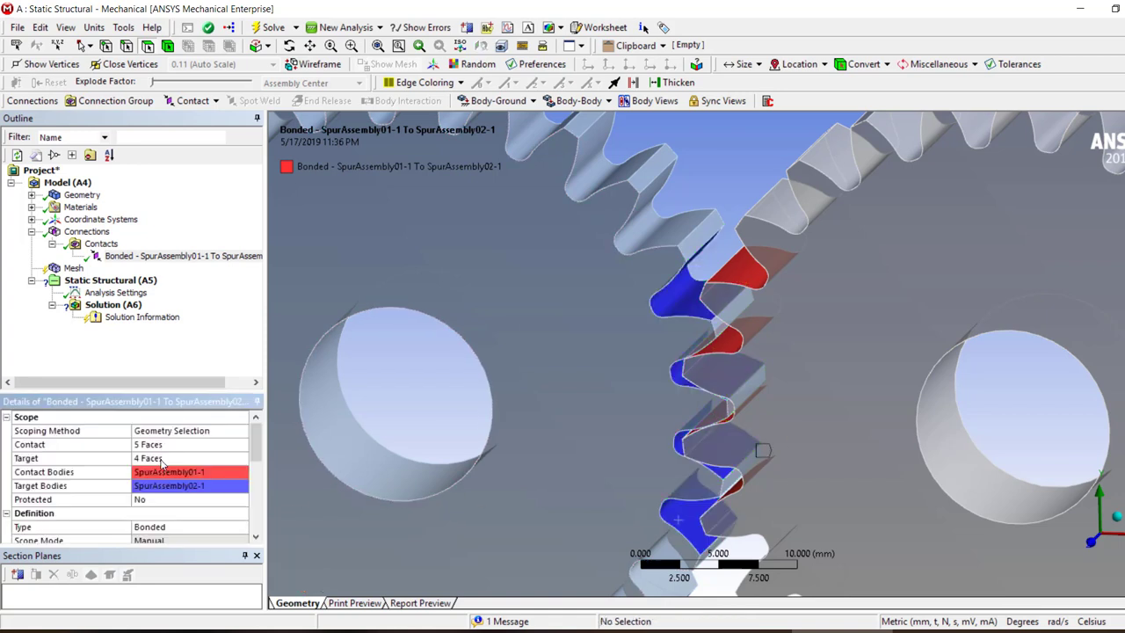
# Set the contact type between the two gears to Frictional.
pyautogui.click(240, 526)
pyautogui.click(242, 526)
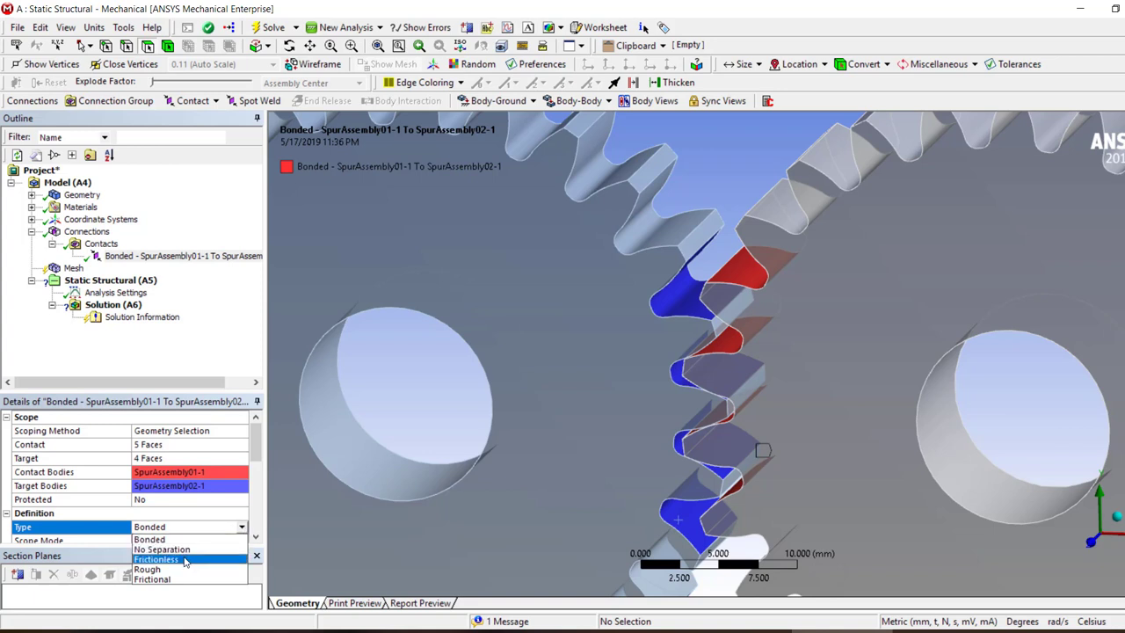
pyautogui.click(163, 579)
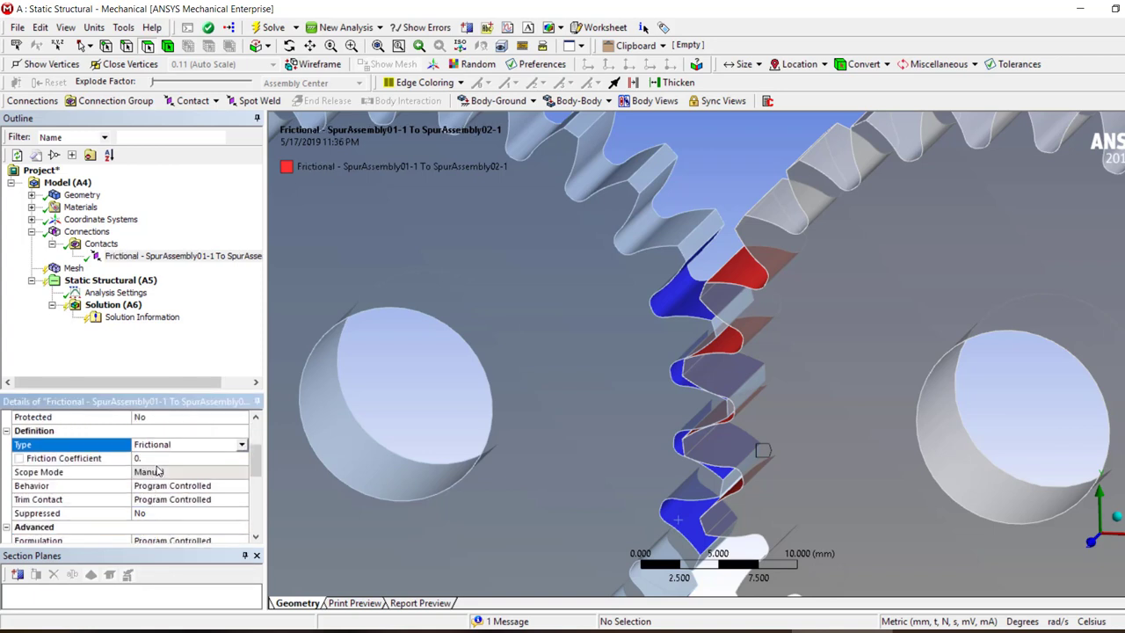
# Set the frictional contact's friction coefficient to 0.2 and its behavior to Asymmetric.
pyautogui.click(154, 457)
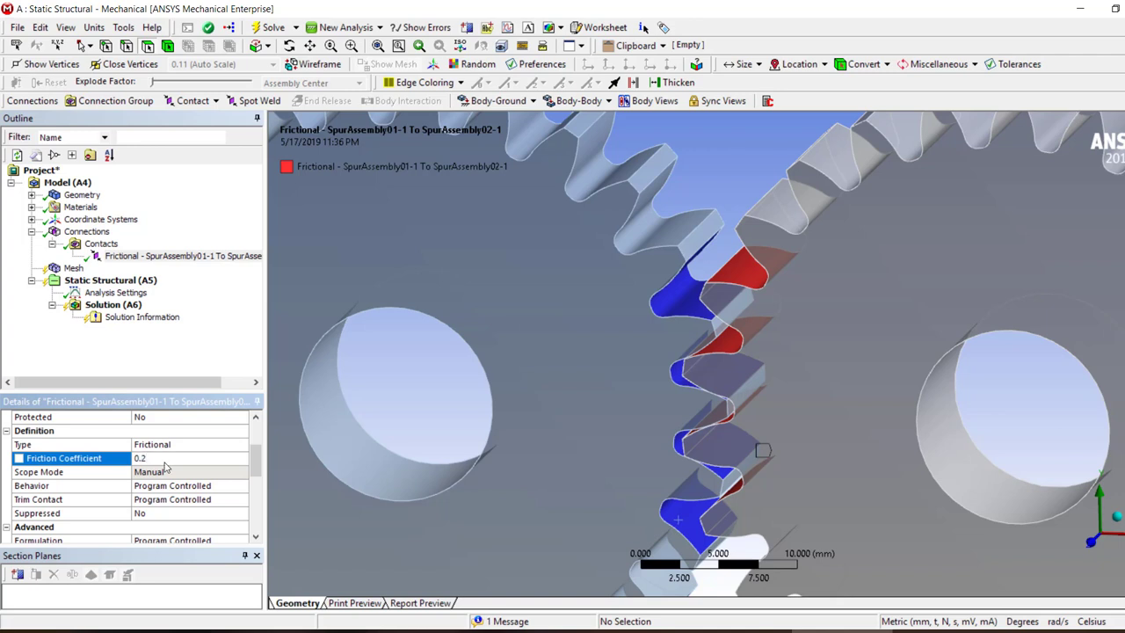
pyautogui.click(240, 486)
pyautogui.click(241, 486)
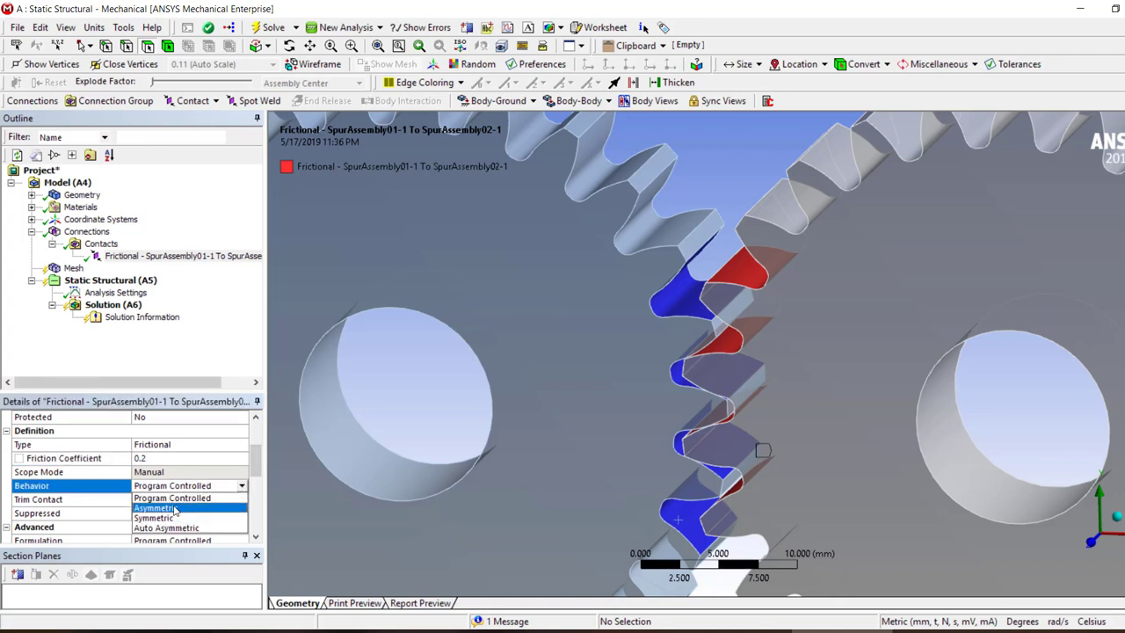
pyautogui.click(176, 512)
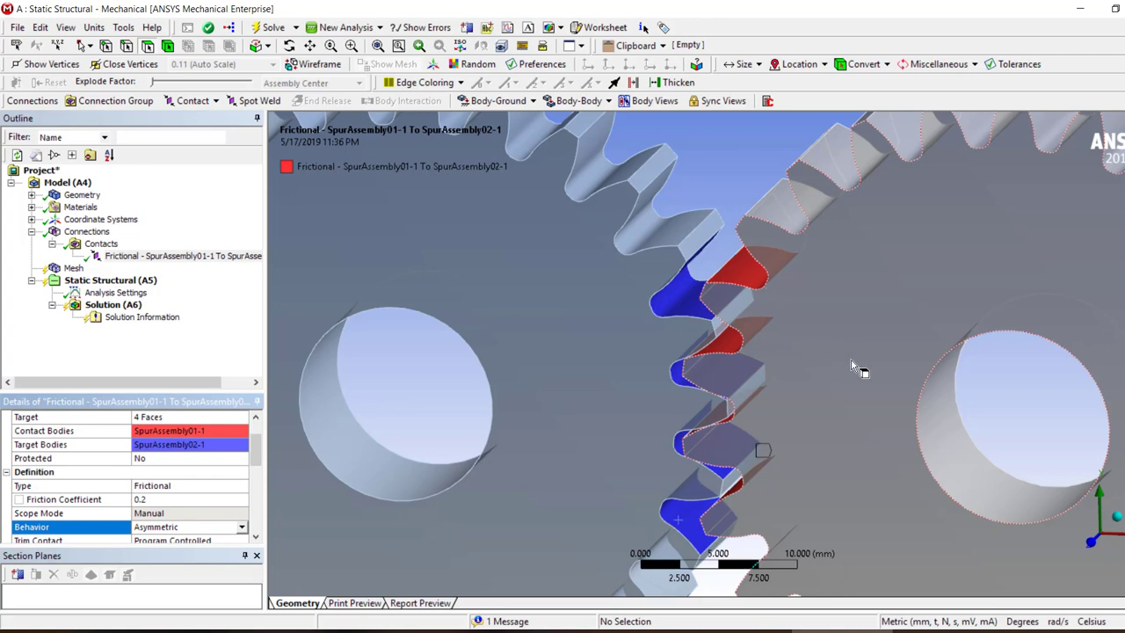
pyautogui.press('F7')
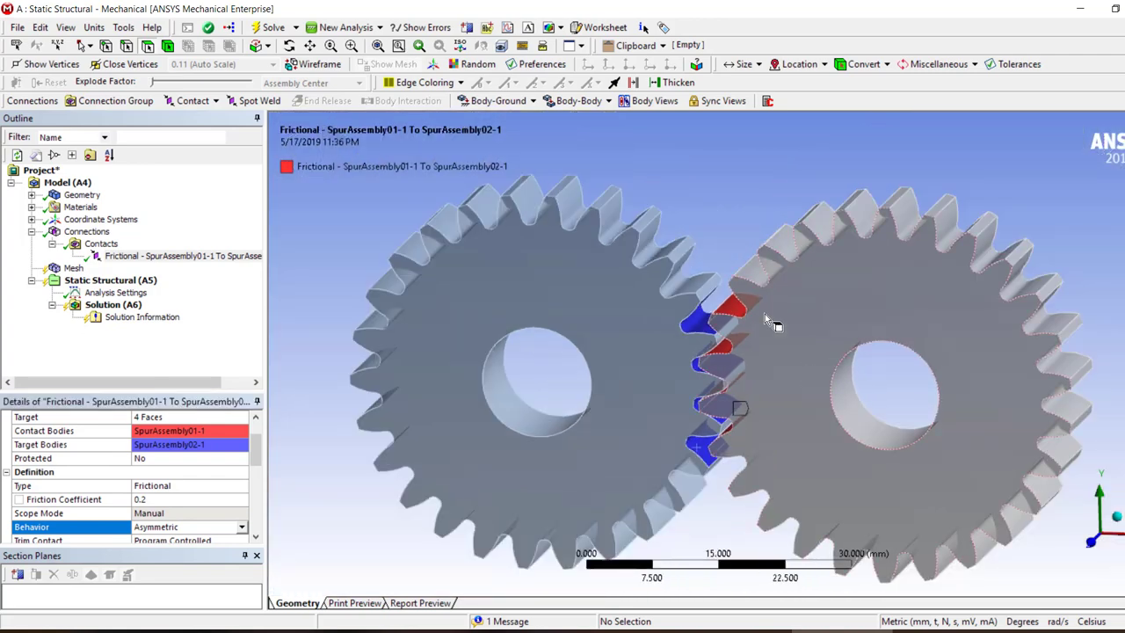
pyautogui.click(762, 314)
pyautogui.click(587, 306)
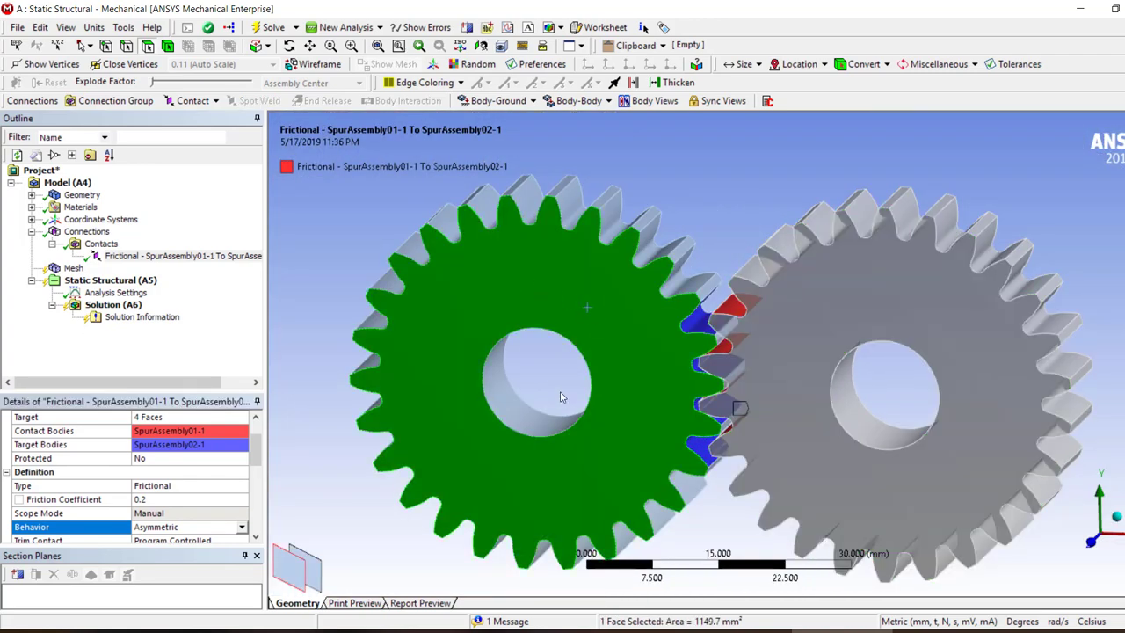
pyautogui.click(737, 304)
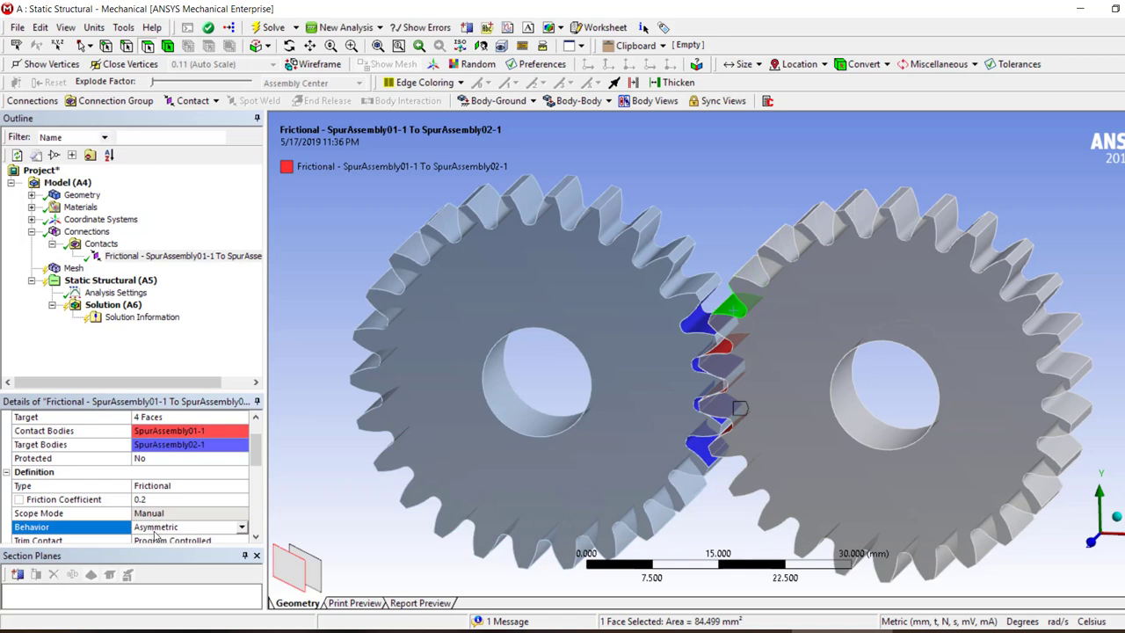
# Try Adjust to Touch as the contact's interface treatment, then restore Add Offset, No Ramping.
pyautogui.scroll(-6, 93, 507)
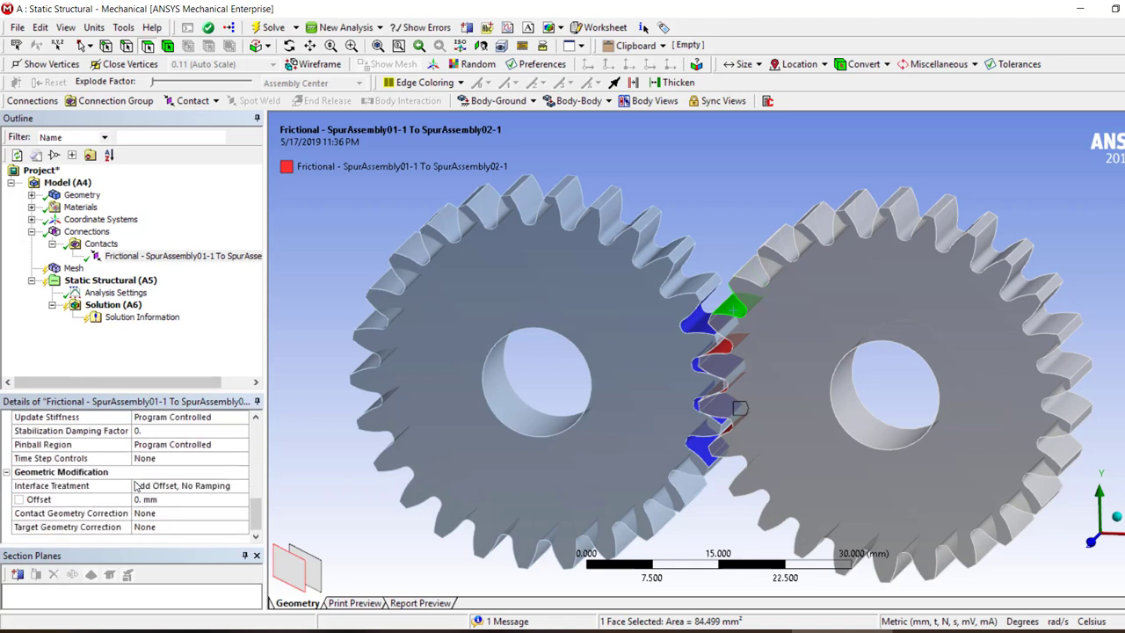
pyautogui.click(239, 486)
pyautogui.click(241, 486)
pyautogui.click(224, 499)
pyautogui.scroll(-1, 173, 524)
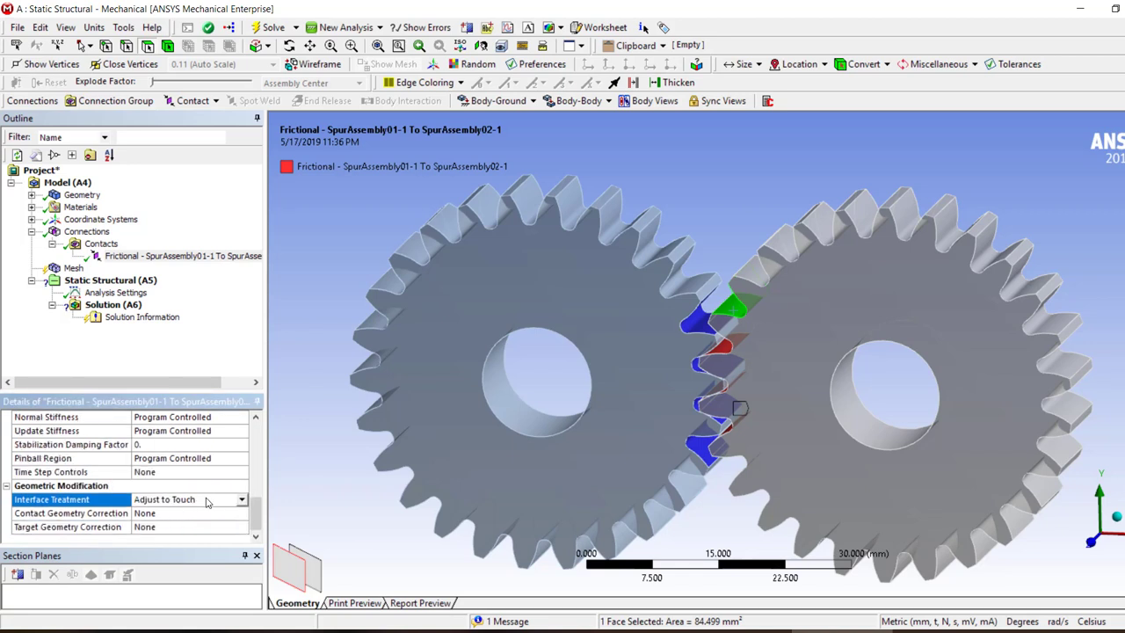
pyautogui.click(241, 502)
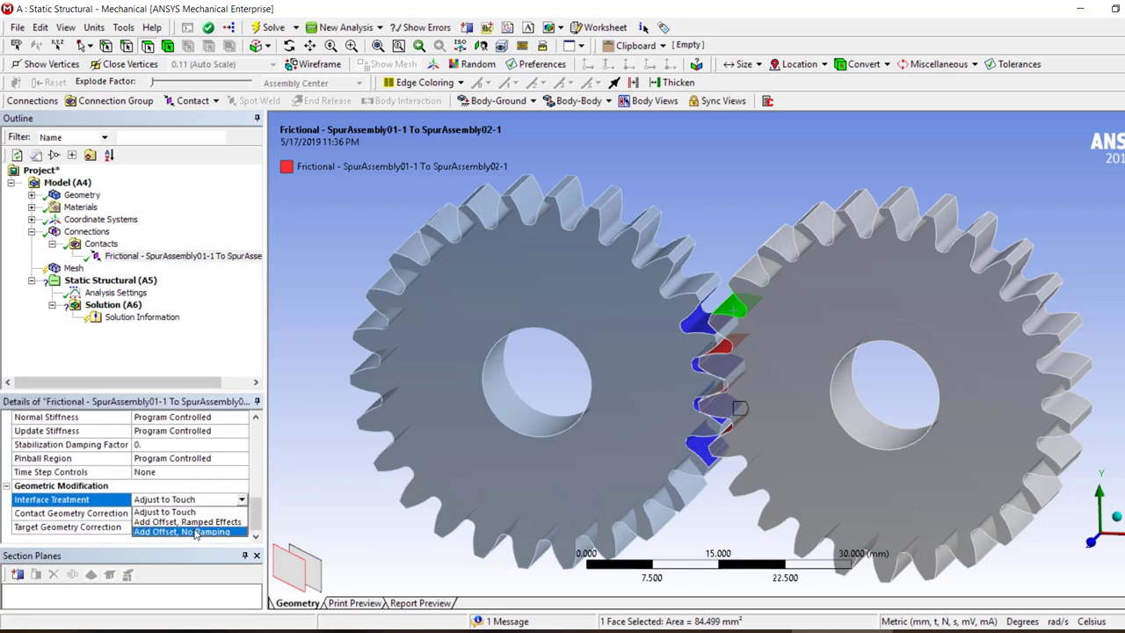
pyautogui.click(194, 532)
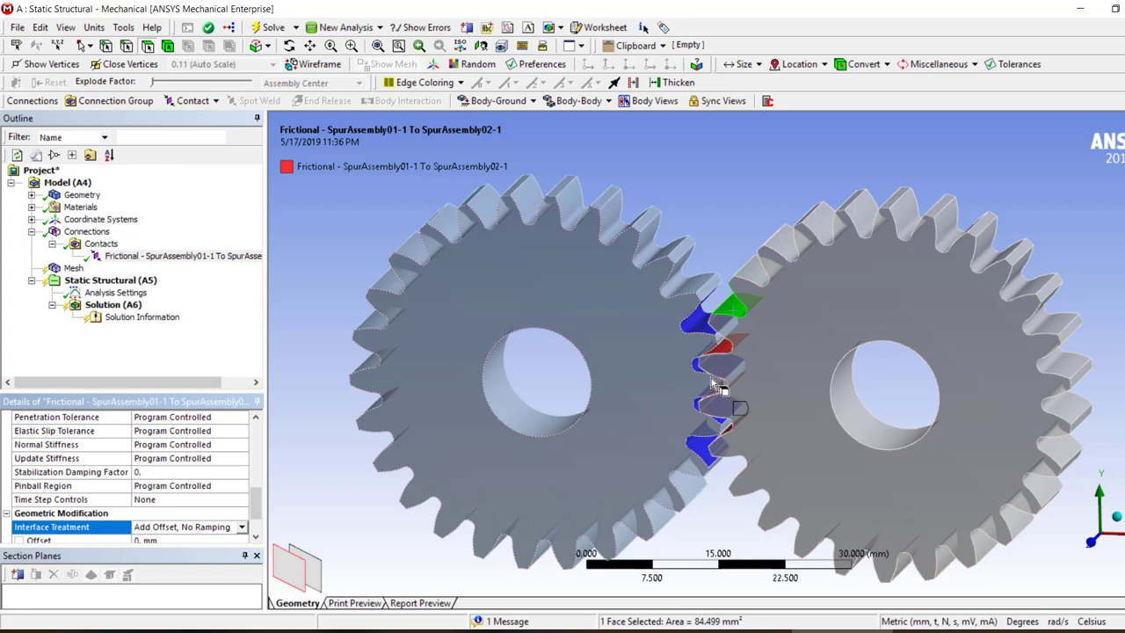
# Set the mesh element order to Linear and add a contact sizing of 0.2 mm on the frictional contact region.
pyautogui.click(72, 268)
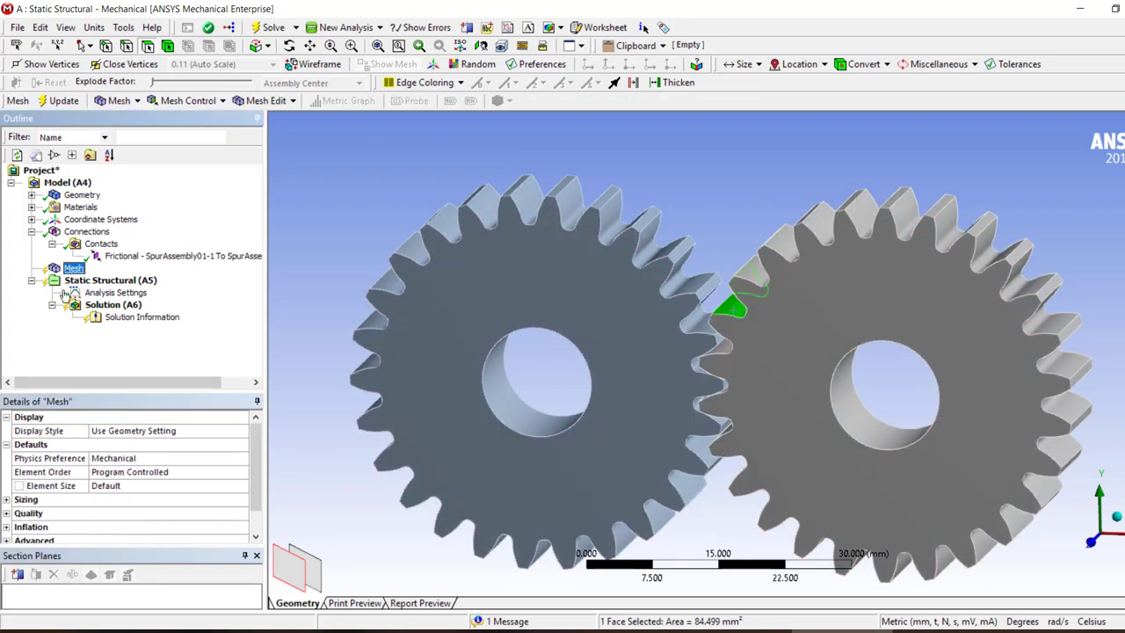
pyautogui.doubleClick(119, 477)
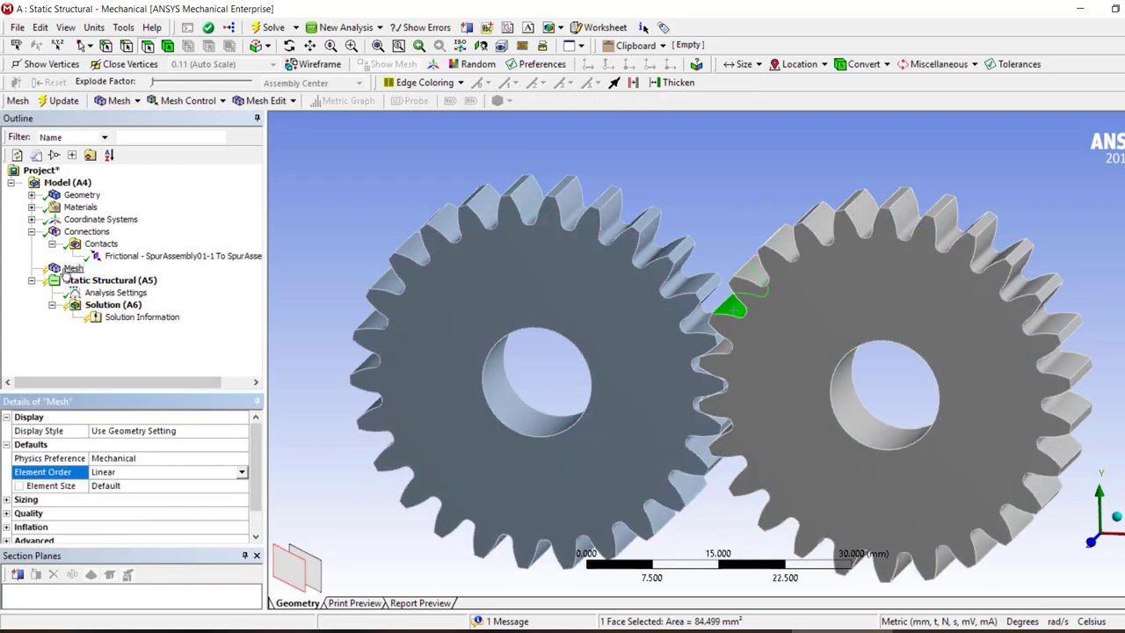
pyautogui.moveTo(211, 256); pyautogui.dragTo(77, 269)
pyautogui.click(122, 487)
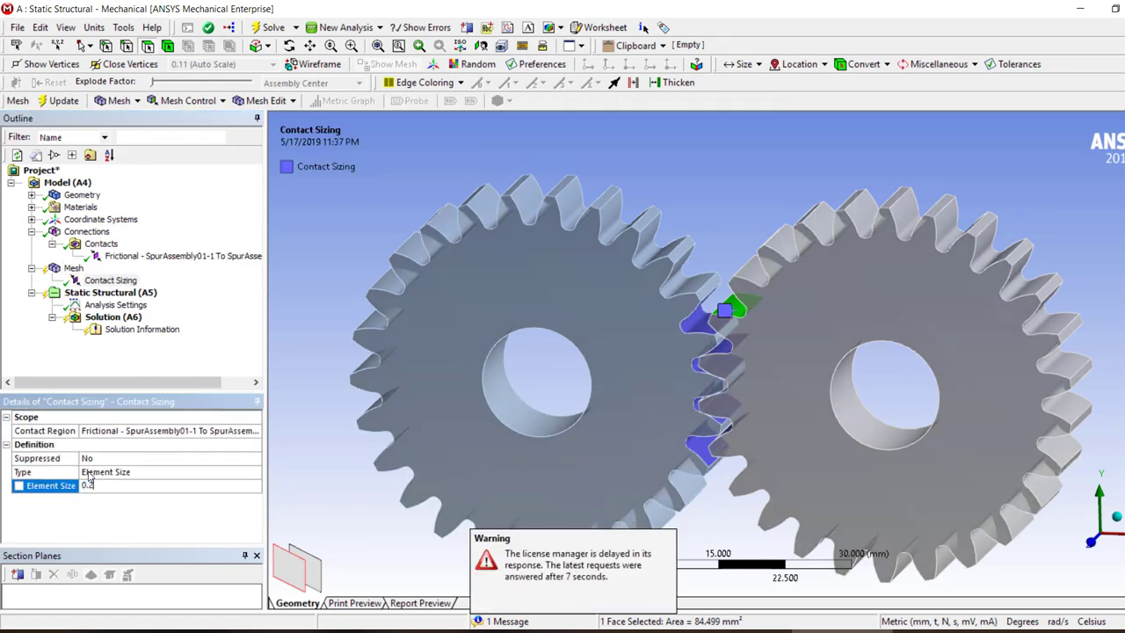
pyautogui.write('0.2')
pyautogui.press('Return')
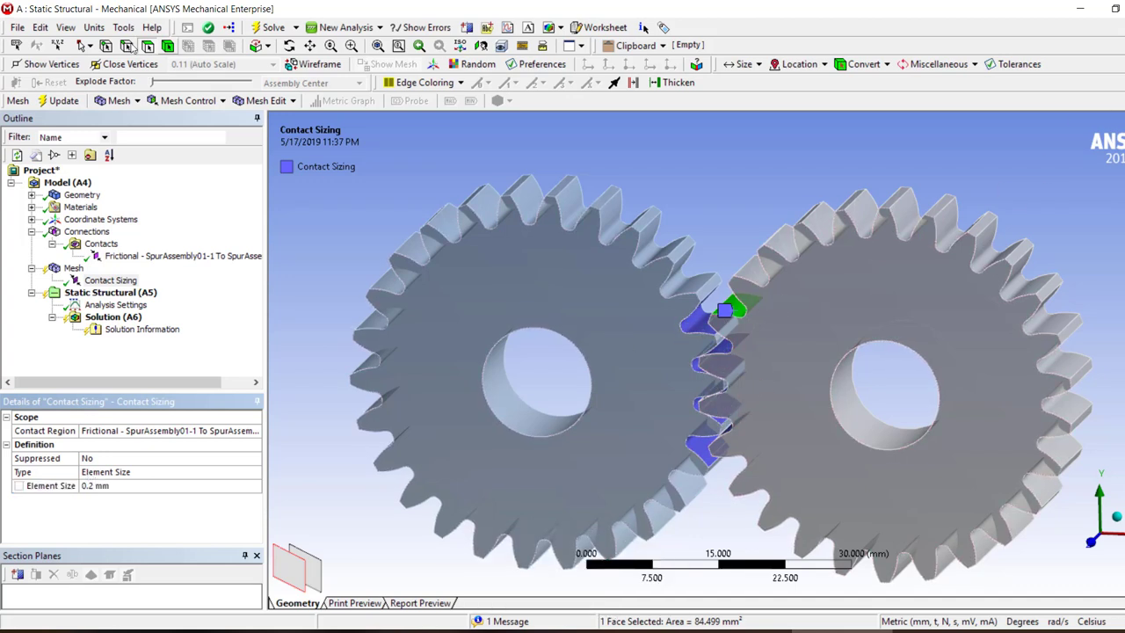
# Add an edge sizing with 4 divisions to four tooth-width edges near the mesh zone, two on each gear.
pyautogui.click(125, 46)
pyautogui.click(679, 258)
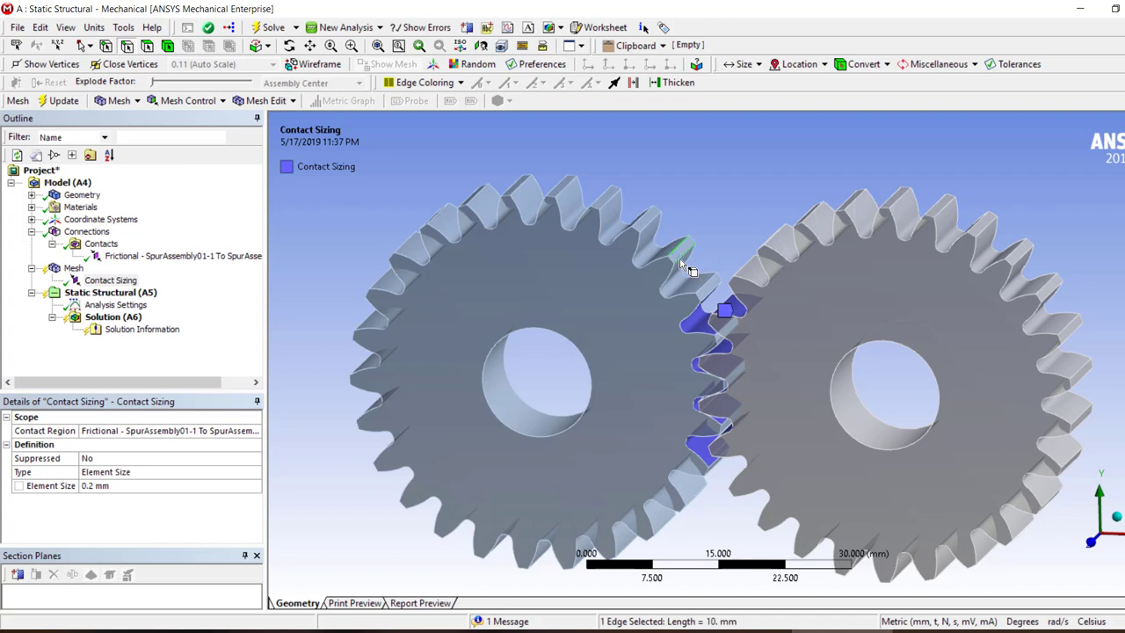
pyautogui.keyDown('ctrl'); pyautogui.click(775, 232); pyautogui.keyUp('ctrl')
pyautogui.keyDown('ctrl'); pyautogui.click(811, 211); pyautogui.keyUp('ctrl')
pyautogui.keyDown('ctrl'); pyautogui.click(851, 213); pyautogui.keyUp('ctrl')
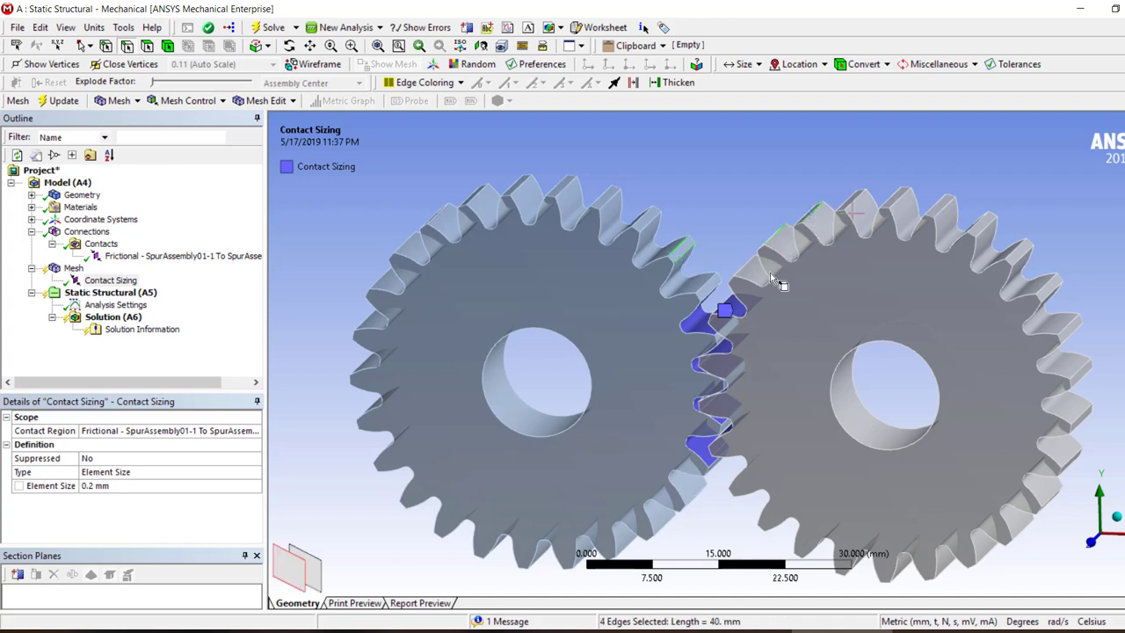
pyautogui.click(188, 100)
pyautogui.click(180, 132)
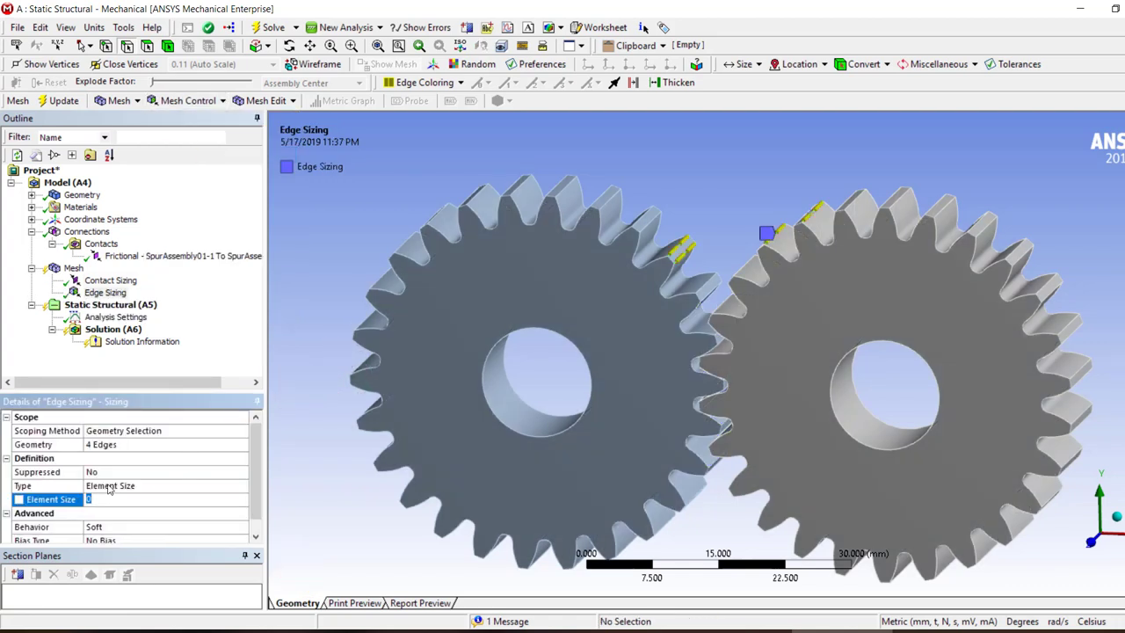
pyautogui.doubleClick(109, 485)
pyautogui.click(199, 504)
pyautogui.write('3')
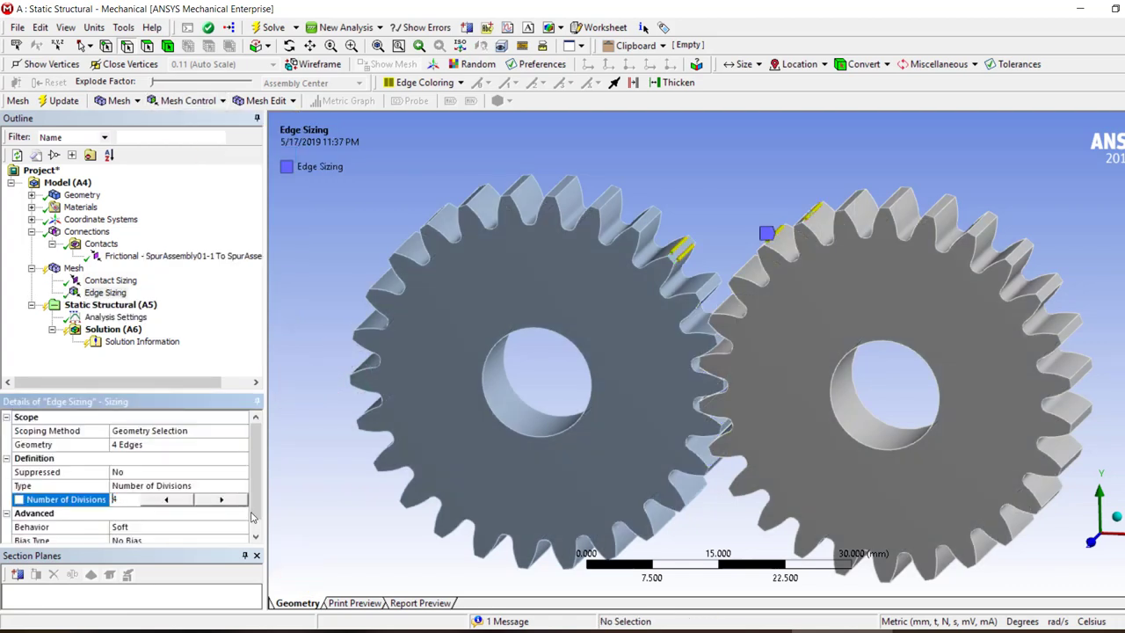
pyautogui.press('Return')
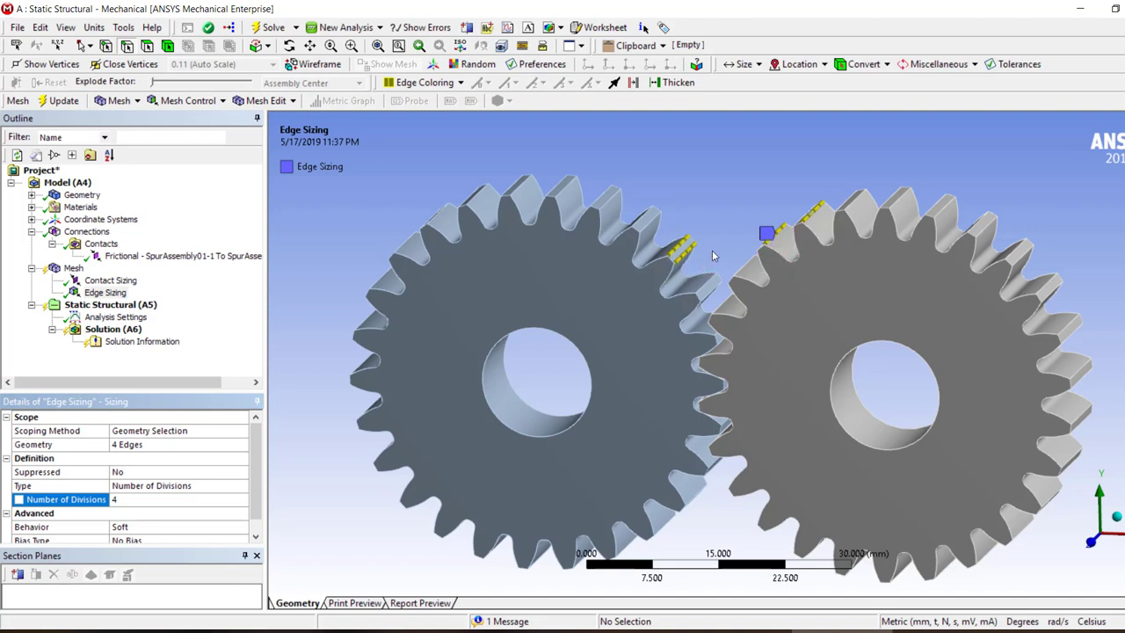
# Generate the mesh for both gears.
pyautogui.rightClick(64, 267)
pyautogui.click(114, 322)
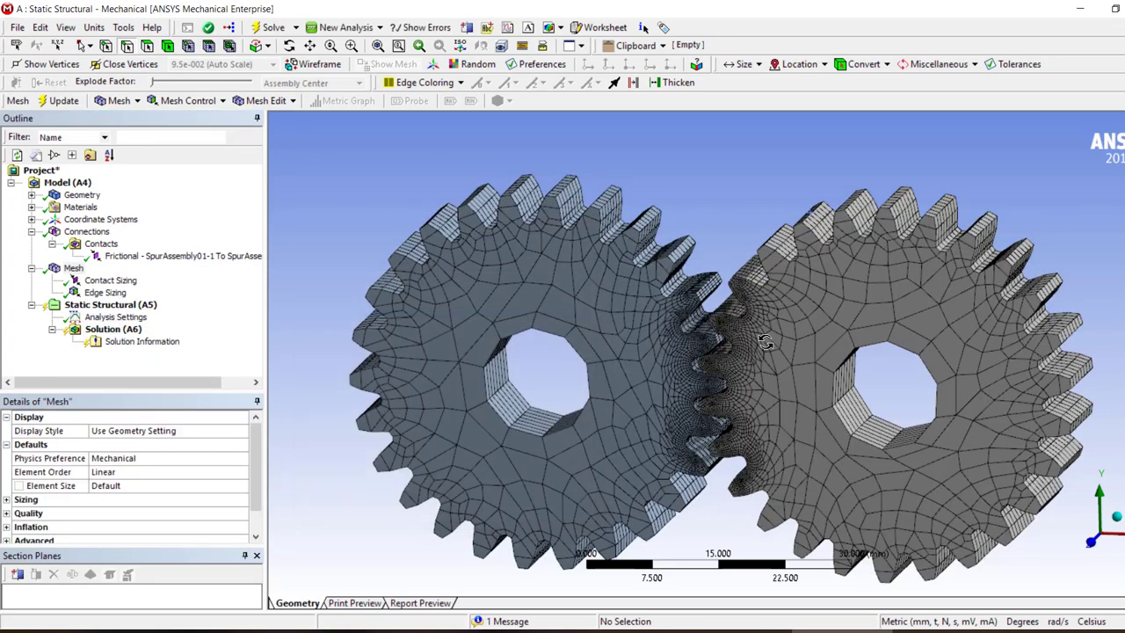
# Examine the refined mesh where the middle teeth touch, highlighting the two overlapping tooth profile edges.
pyautogui.scroll(6, 757, 369)
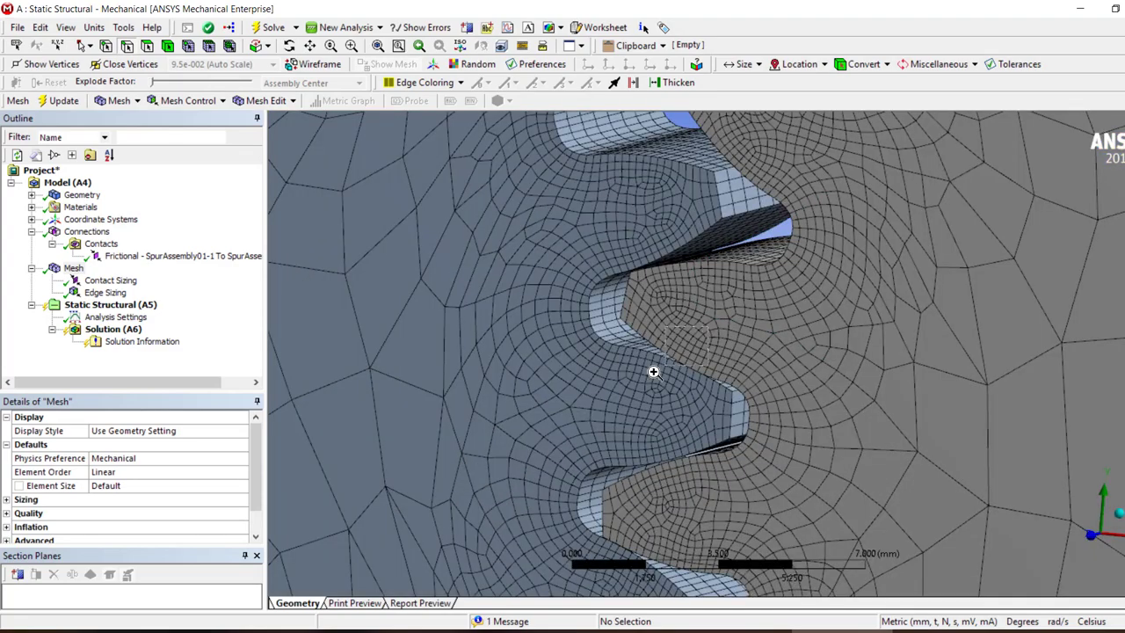
pyautogui.scroll(6, 653, 372)
pyautogui.scroll(-5, 674, 454)
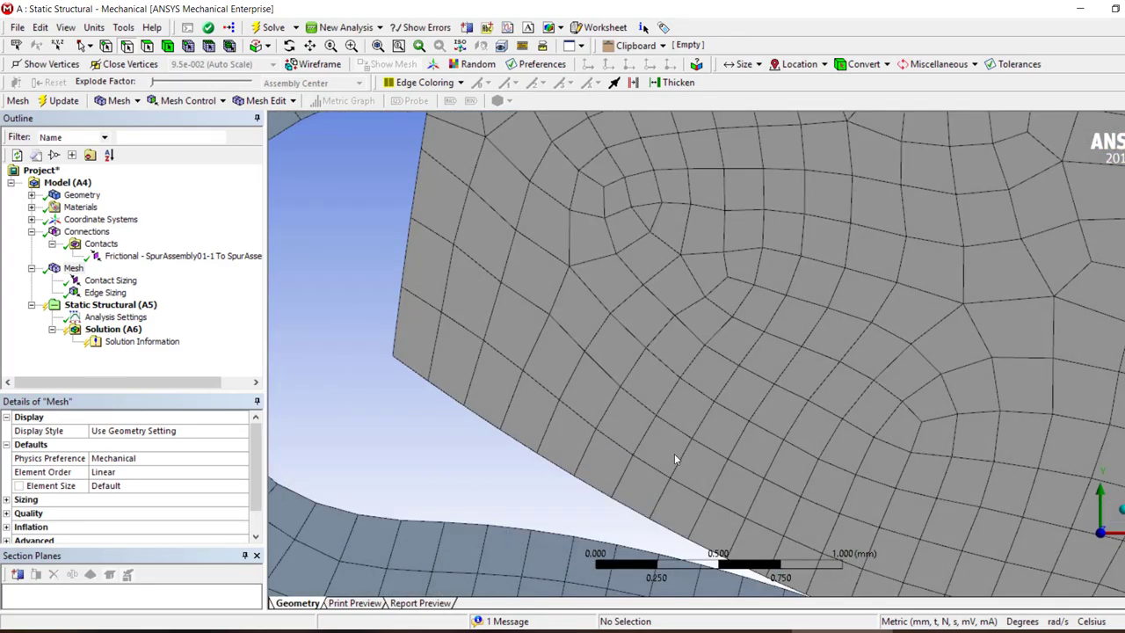
pyautogui.scroll(8, 677, 453)
pyautogui.scroll(-5, 715, 407)
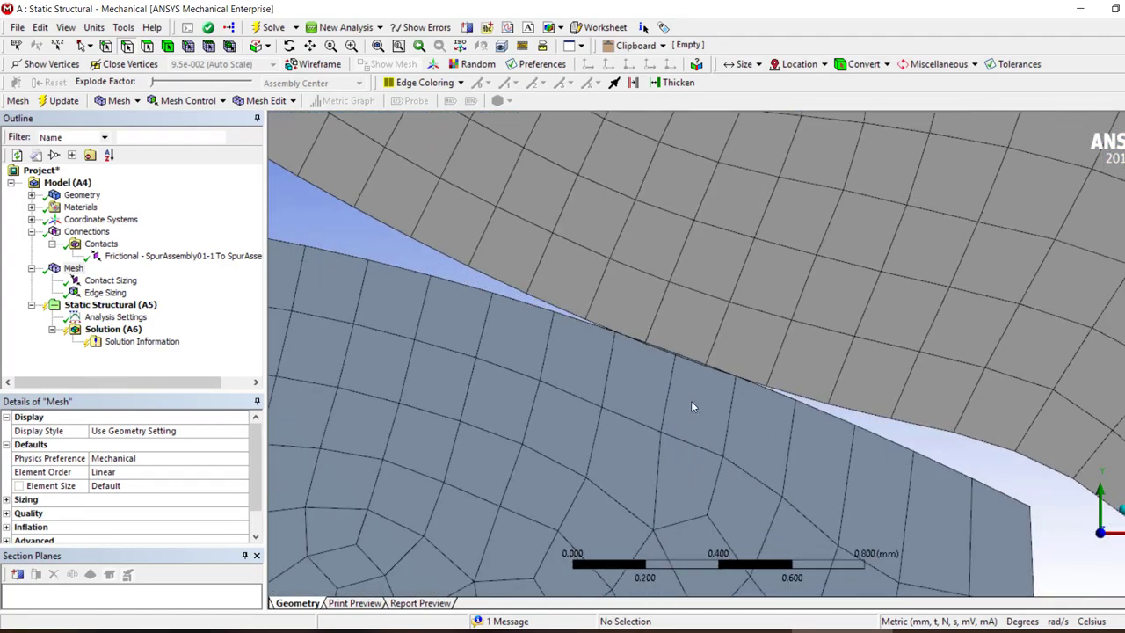
pyautogui.scroll(4, 722, 401)
pyautogui.scroll(3, 659, 410)
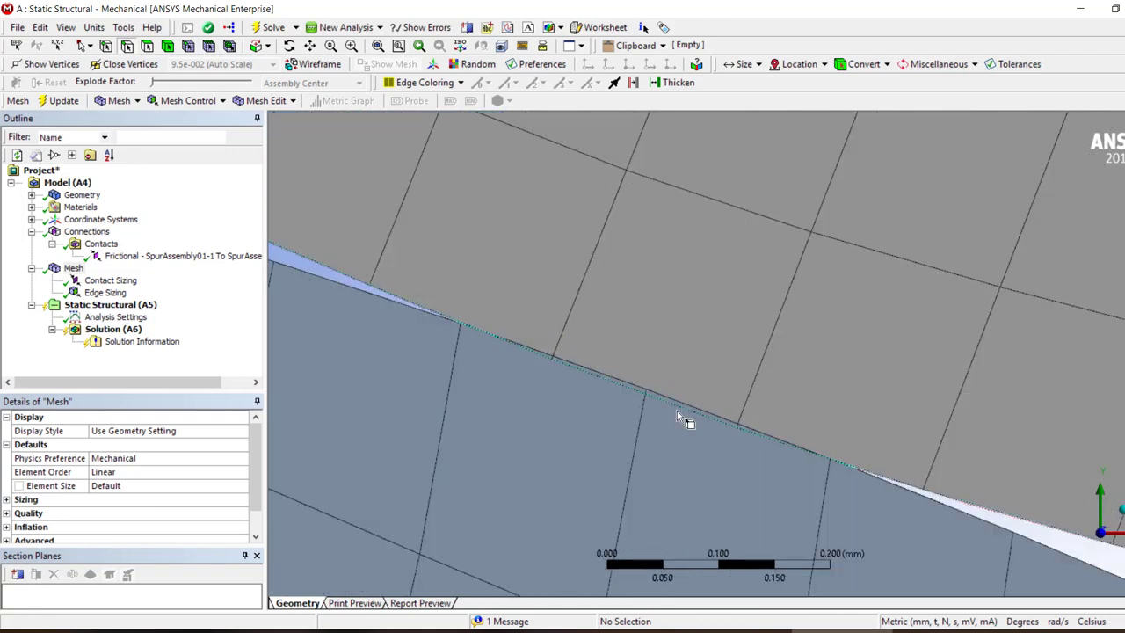
pyautogui.click(678, 405)
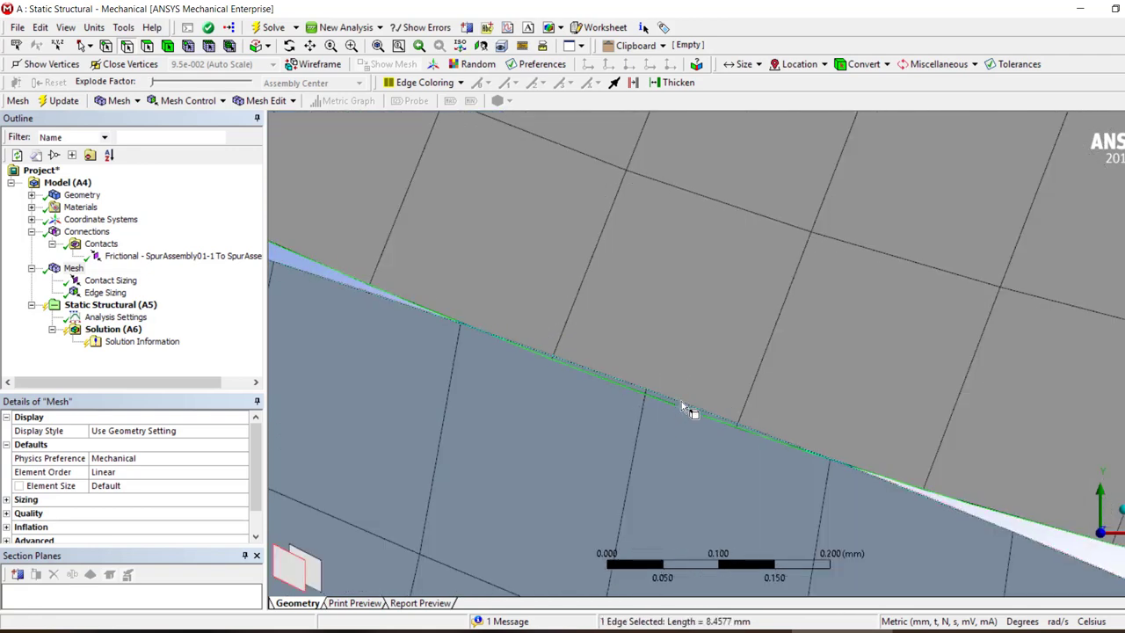
pyautogui.keyDown('ctrl'); pyautogui.click(681, 401); pyautogui.keyUp('ctrl')
pyautogui.scroll(-4, 711, 388)
pyautogui.scroll(-2, 714, 358)
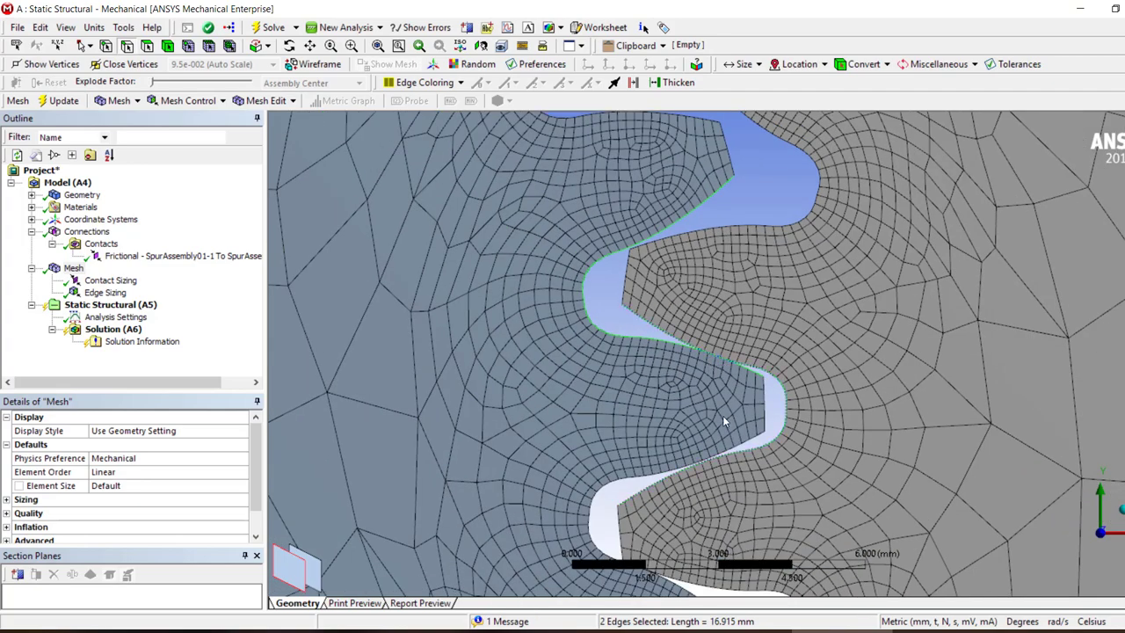
# Inspect the tooth contact just below, highlighting the touching profile edges of both gears to check for gap or penetration.
pyautogui.scroll(5, 717, 359)
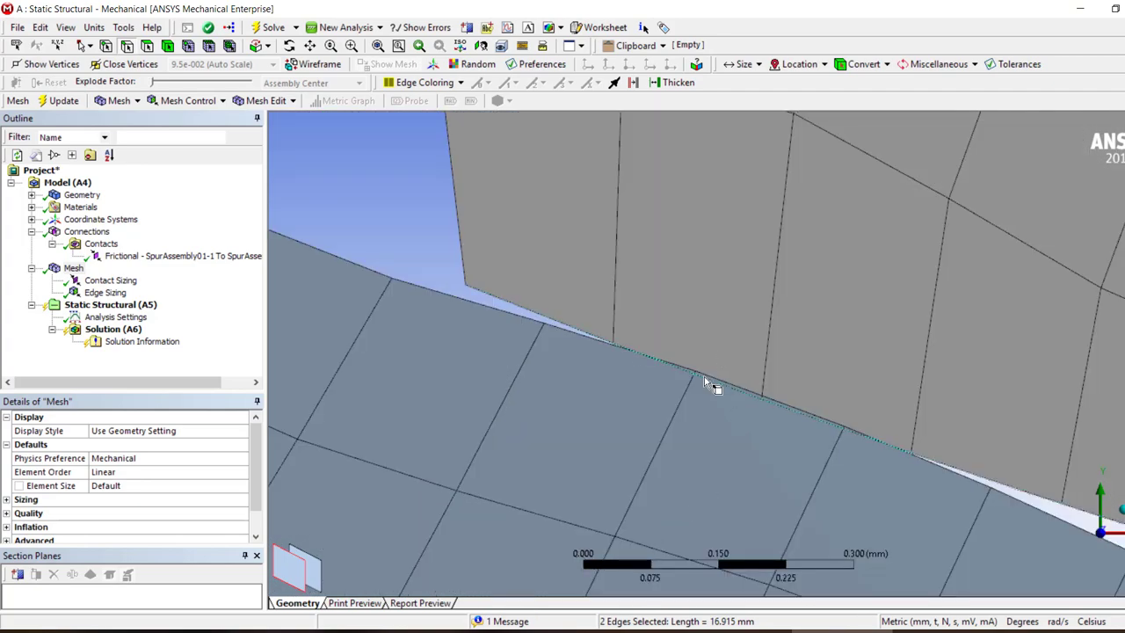
pyautogui.keyDown('ctrl'); pyautogui.click(711, 382); pyautogui.keyUp('ctrl')
pyautogui.keyDown('ctrl'); pyautogui.click(743, 393); pyautogui.keyUp('ctrl')
pyautogui.scroll(-2, 694, 435)
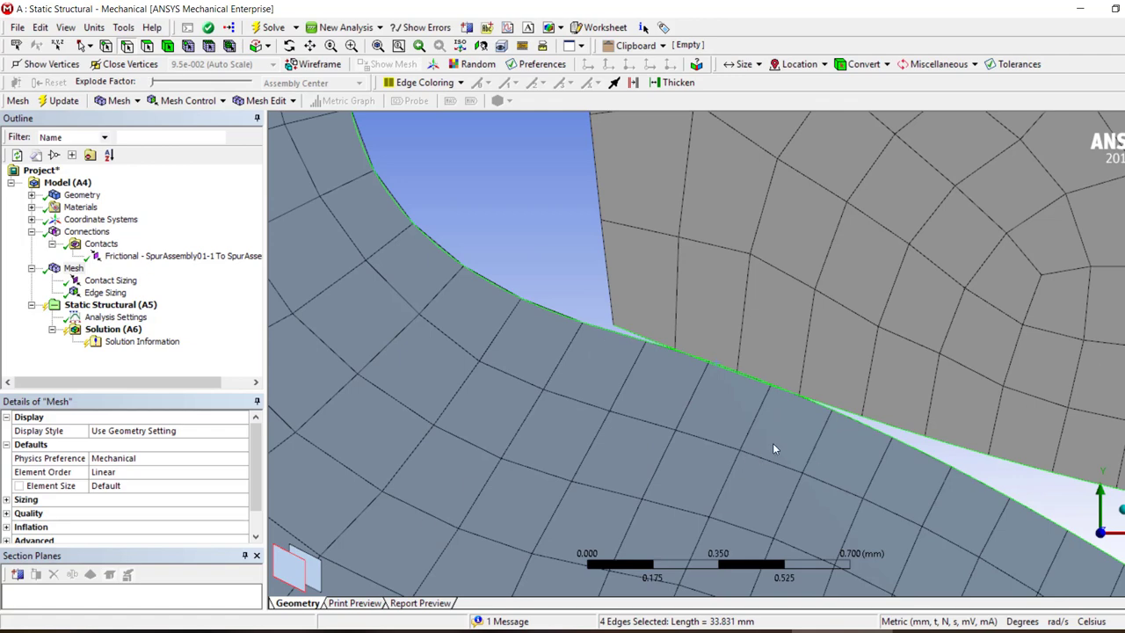
pyautogui.scroll(-1, 773, 448)
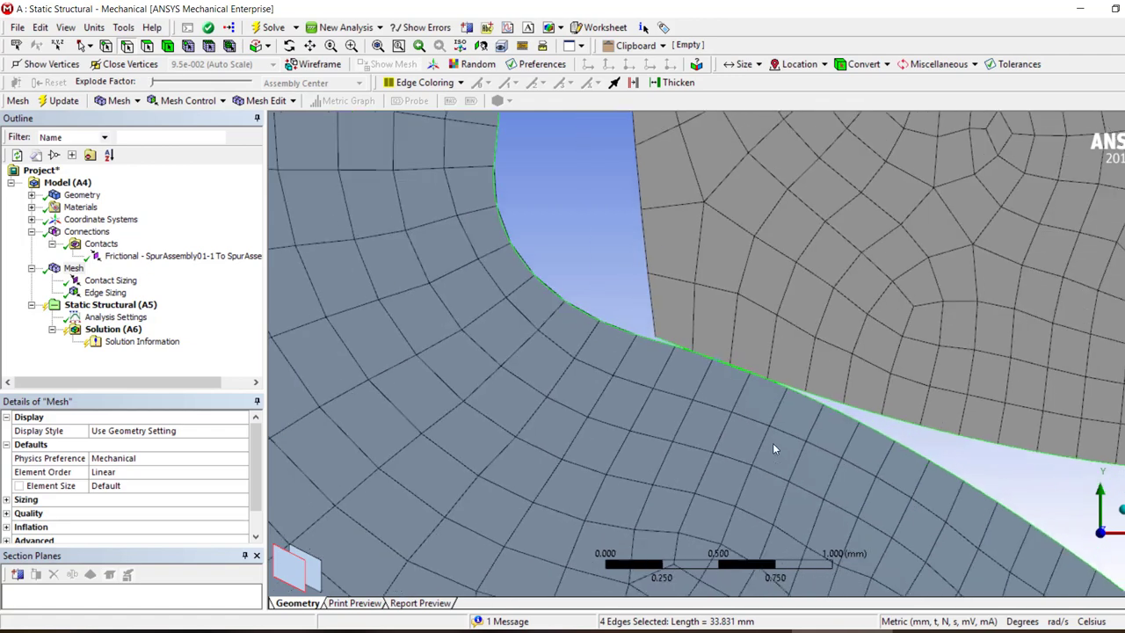
pyautogui.click(594, 239)
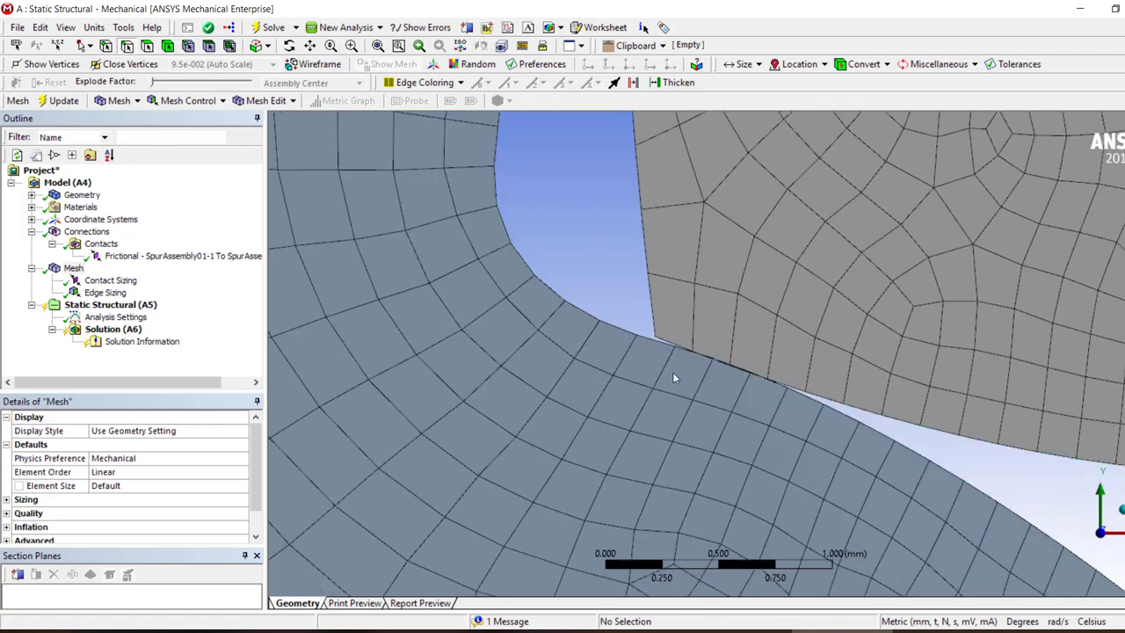
pyautogui.click(829, 410)
pyautogui.keyDown('ctrl'); pyautogui.click(835, 409); pyautogui.keyUp('ctrl')
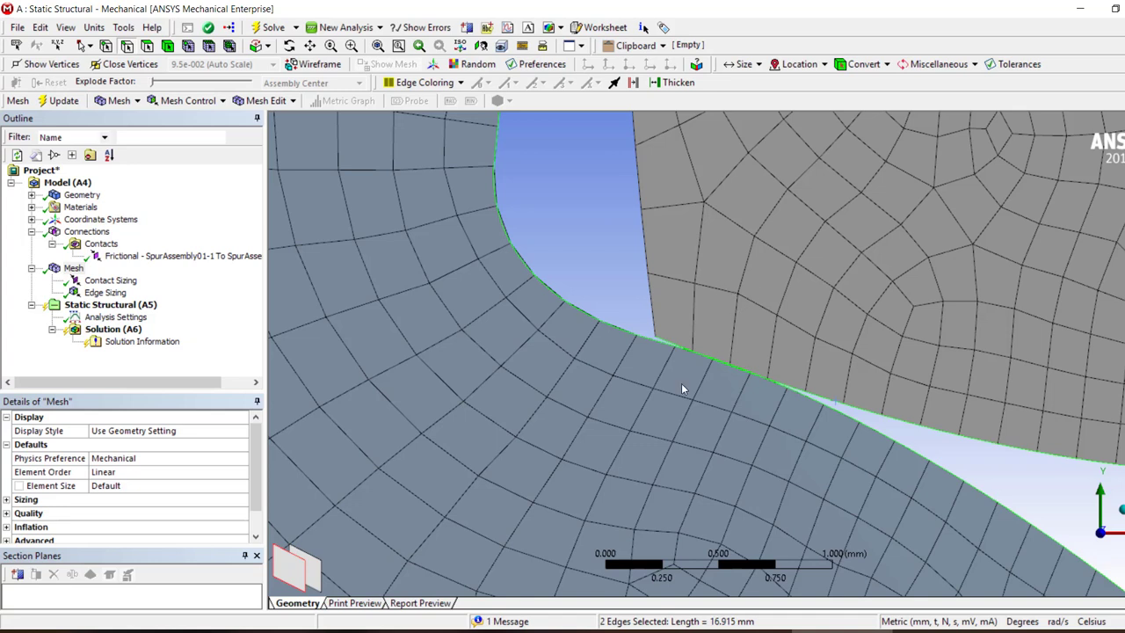
pyautogui.click(943, 458)
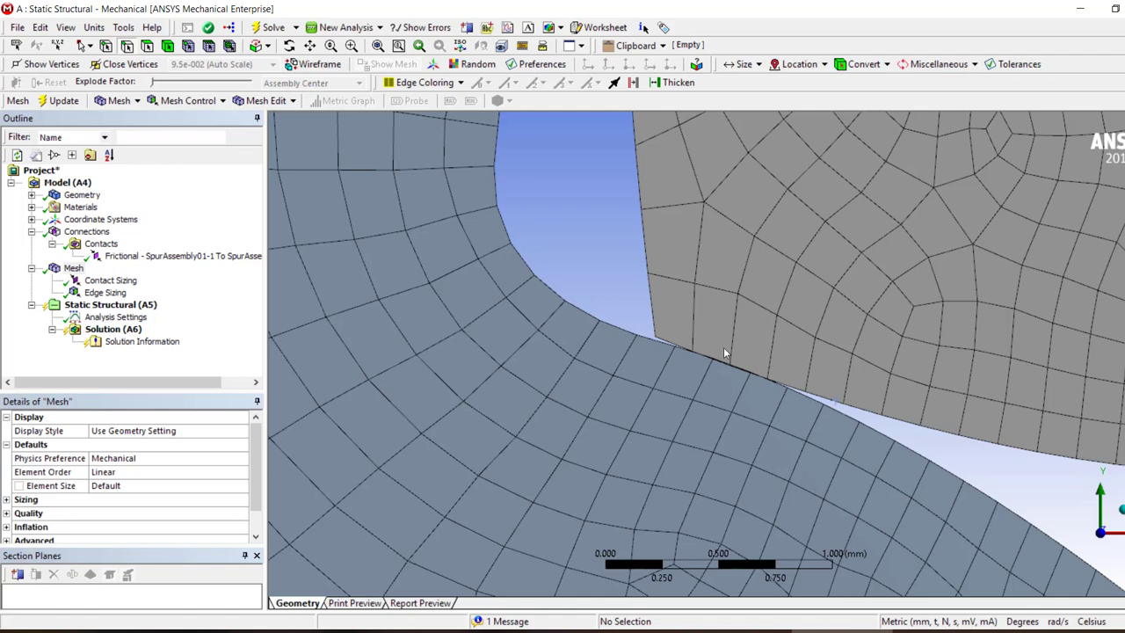
# Add a body-to-ground revolute joint on the cylindrical bore face of the blue-grey gear.
pyautogui.click(86, 231)
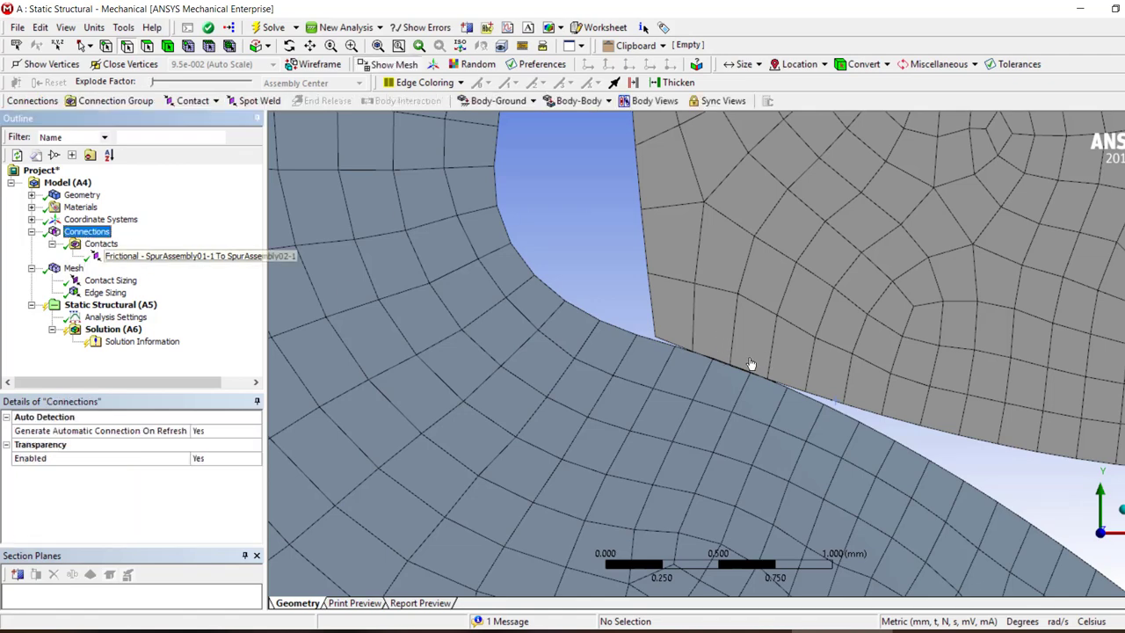
pyautogui.scroll(-5, 682, 345)
pyautogui.hotkey('alt', 't')
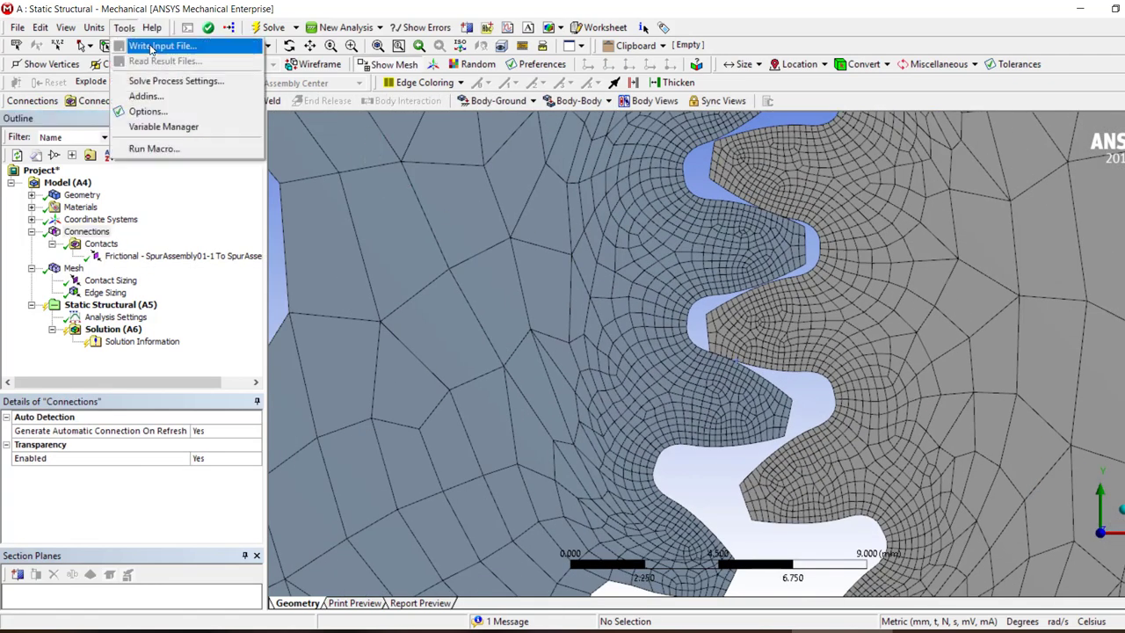
pyautogui.press('Right')
pyautogui.click(414, 208)
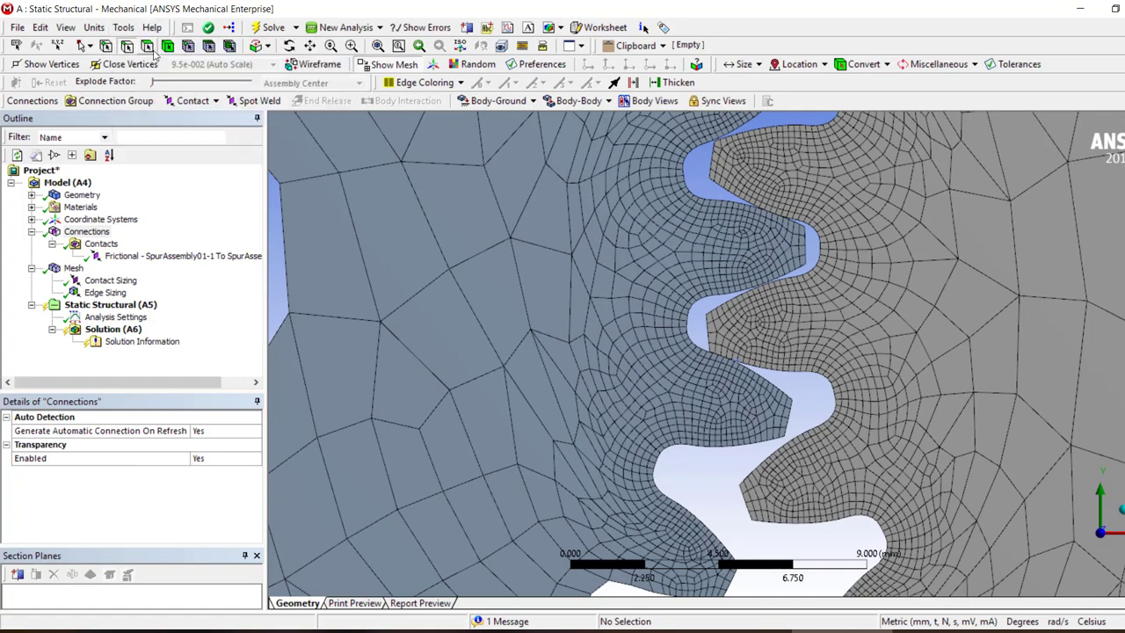
pyautogui.scroll(-5, 633, 326)
pyautogui.moveTo(609, 319); pyautogui.dragTo(455, 345, button='middle')
pyautogui.click(455, 344)
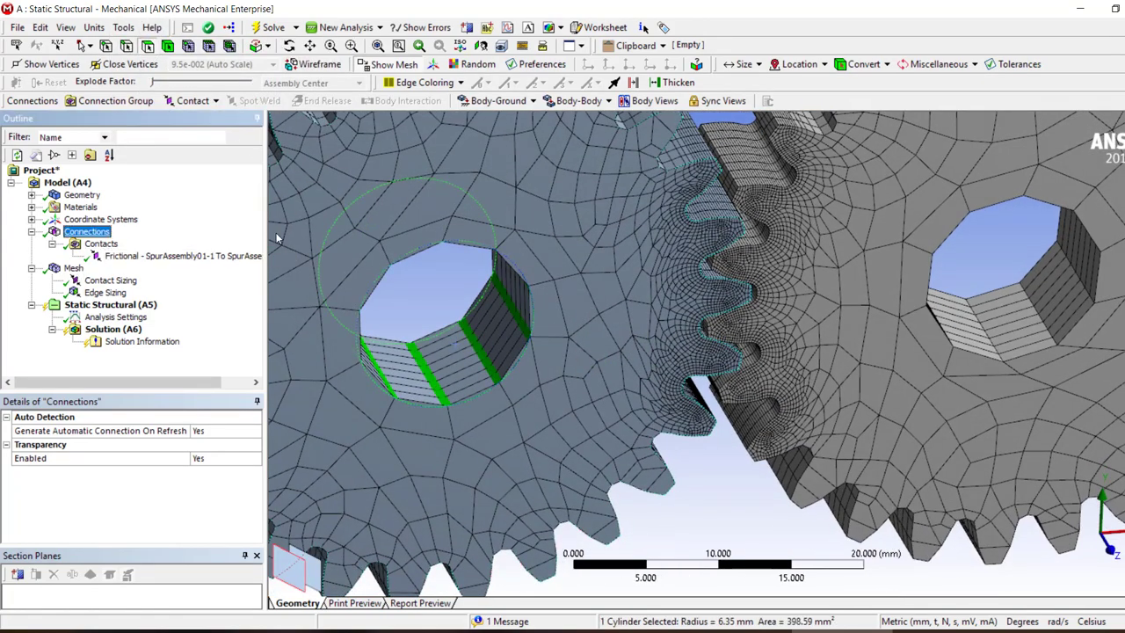
pyautogui.click(498, 100)
pyautogui.click(496, 134)
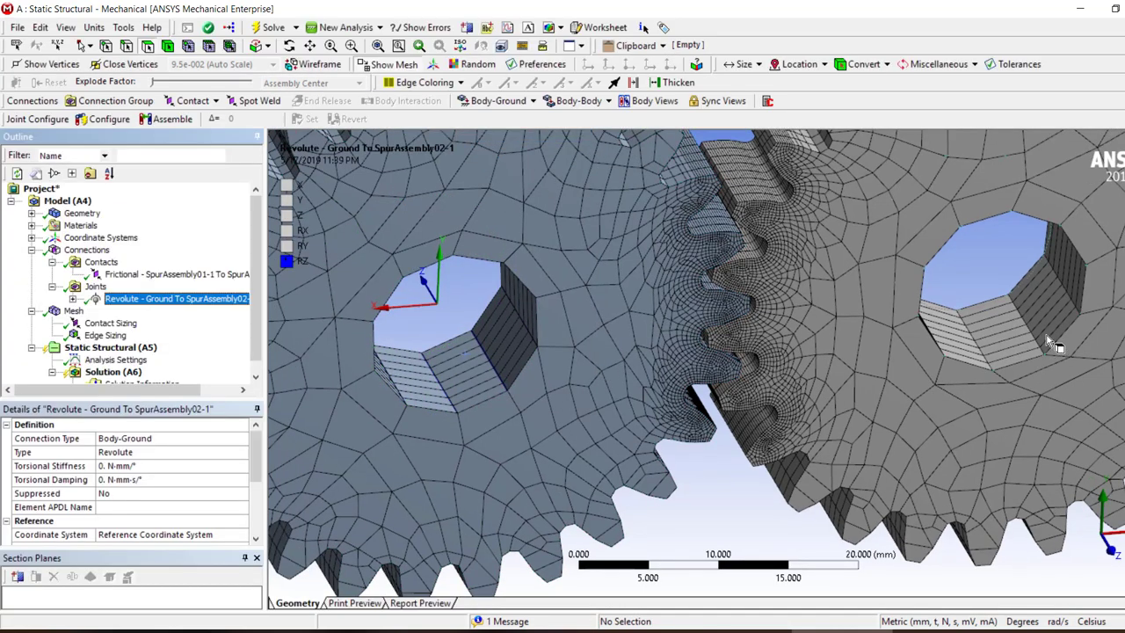
# Add a second body-to-ground revolute joint on the bore face of the other gear.
pyautogui.click(1041, 342)
pyautogui.click(498, 100)
pyautogui.click(497, 134)
pyautogui.scroll(-1, 130, 328)
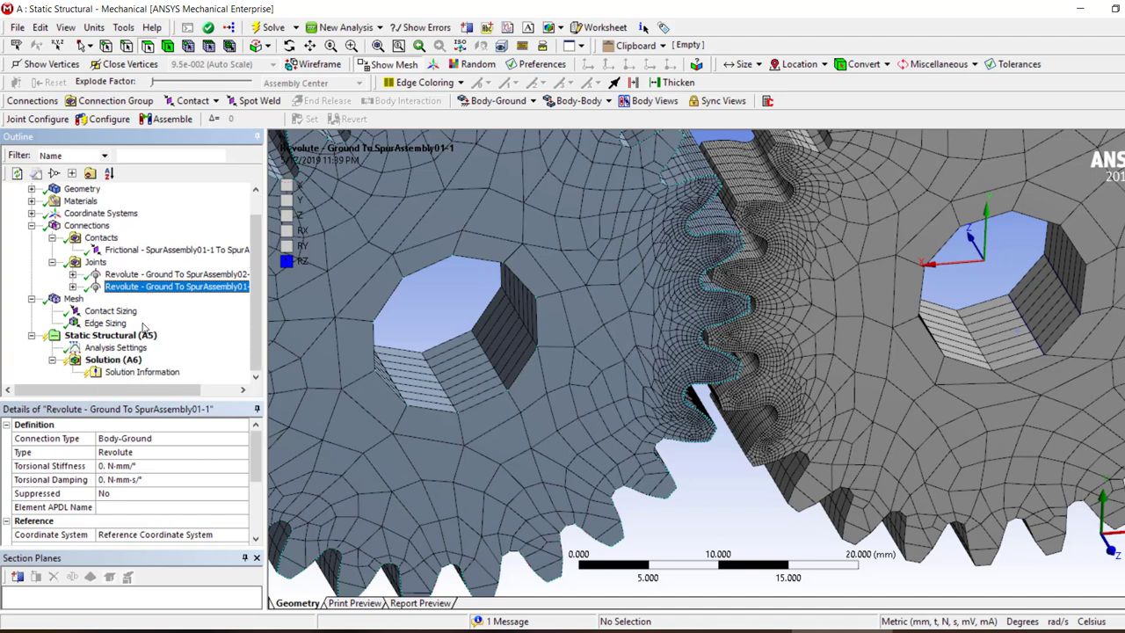
# Create a joint load in Static Structural from the SpurAssembly01-1 revolute joint and set its type to Rotation.
pyautogui.click(129, 290)
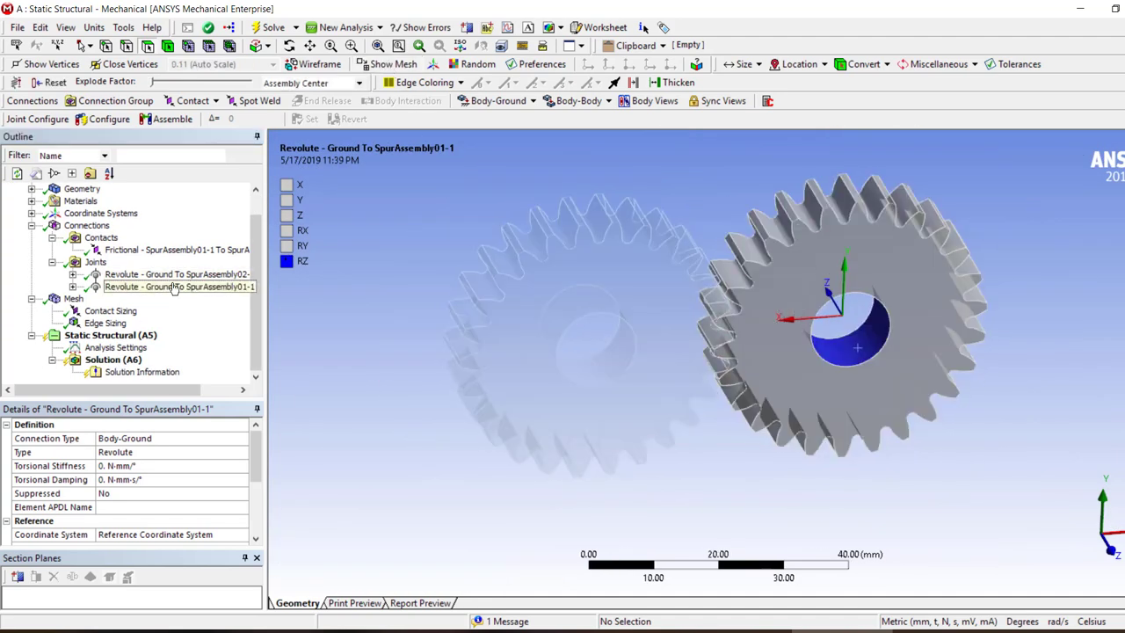
pyautogui.click(101, 337)
pyautogui.moveTo(101, 337); pyautogui.dragTo(101, 338)
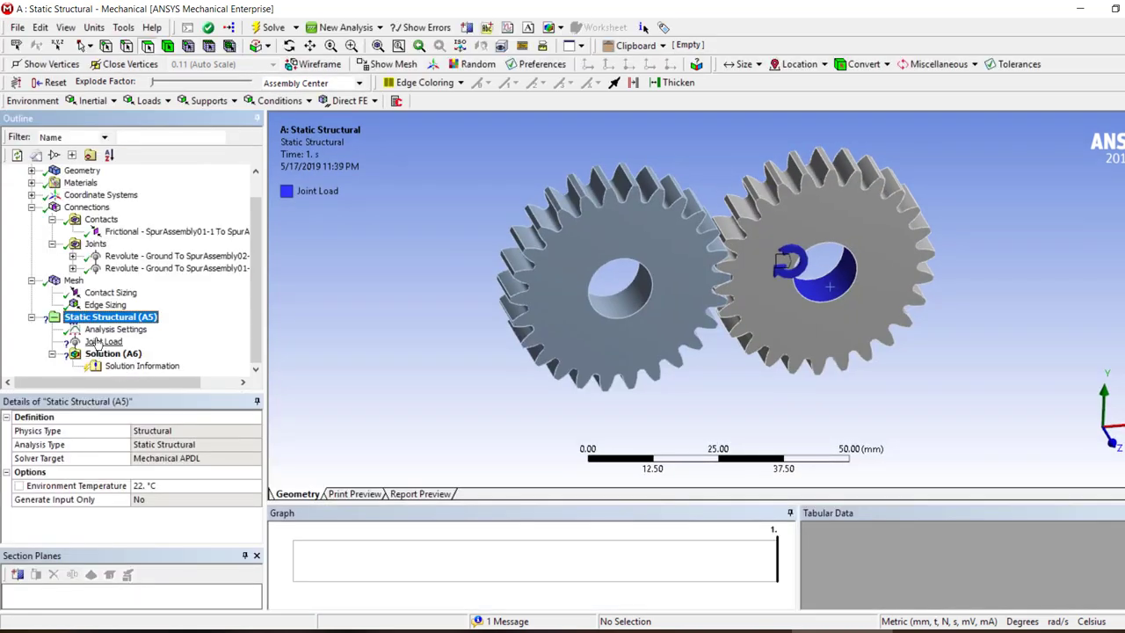
pyautogui.click(103, 472)
pyautogui.click(103, 485)
# Set the joint rotation's magnitude to 12°.
pyautogui.click(123, 487)
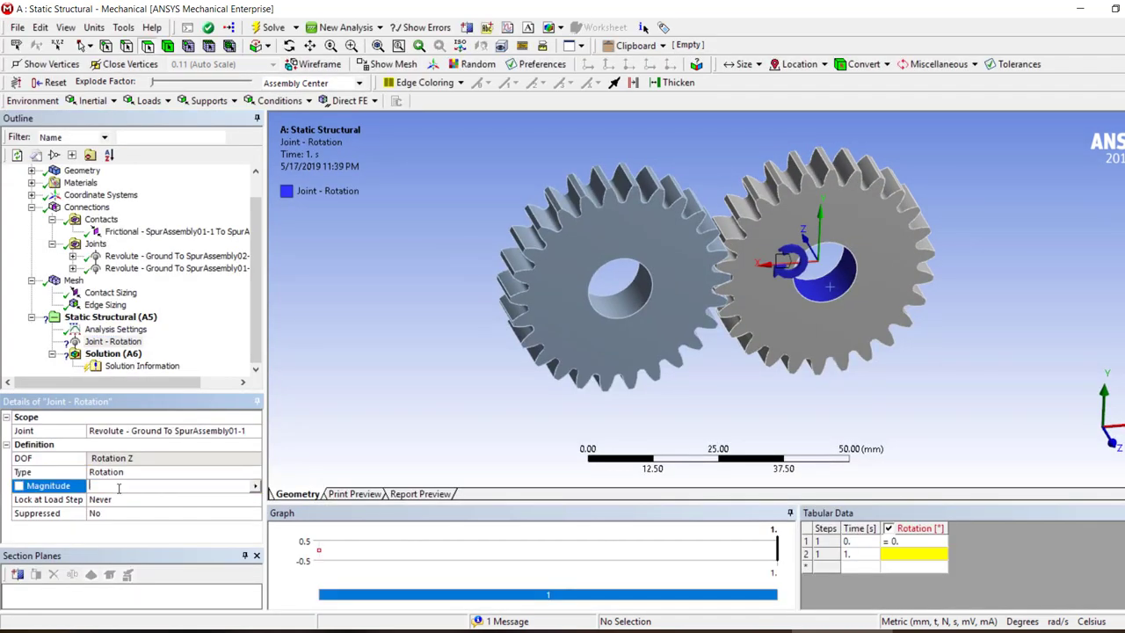
pyautogui.click(106, 458)
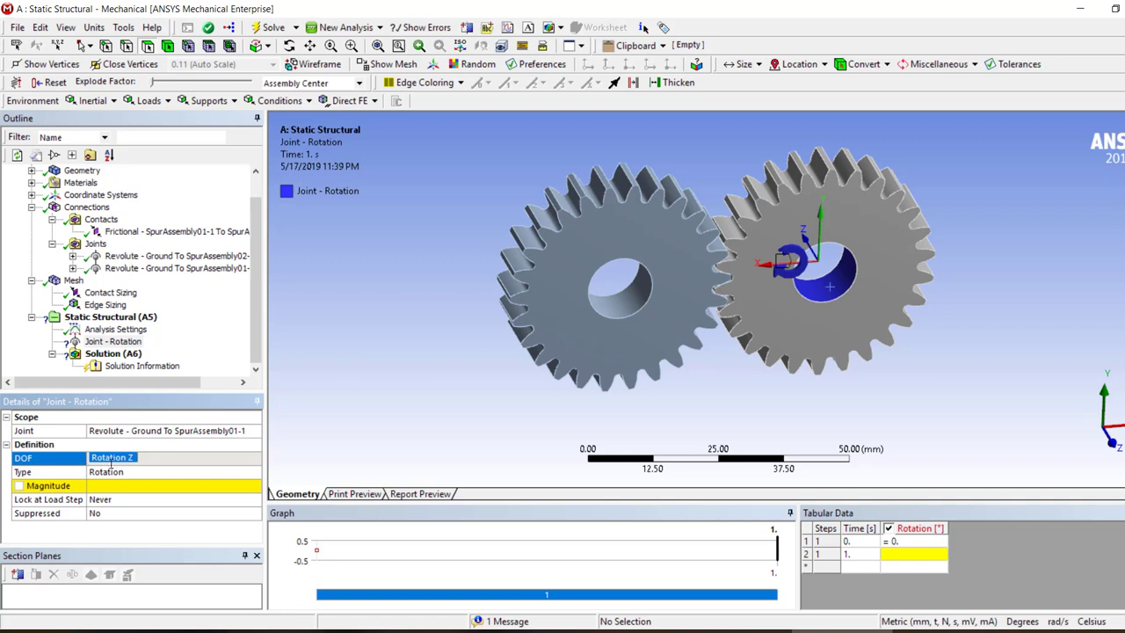
pyautogui.click(116, 488)
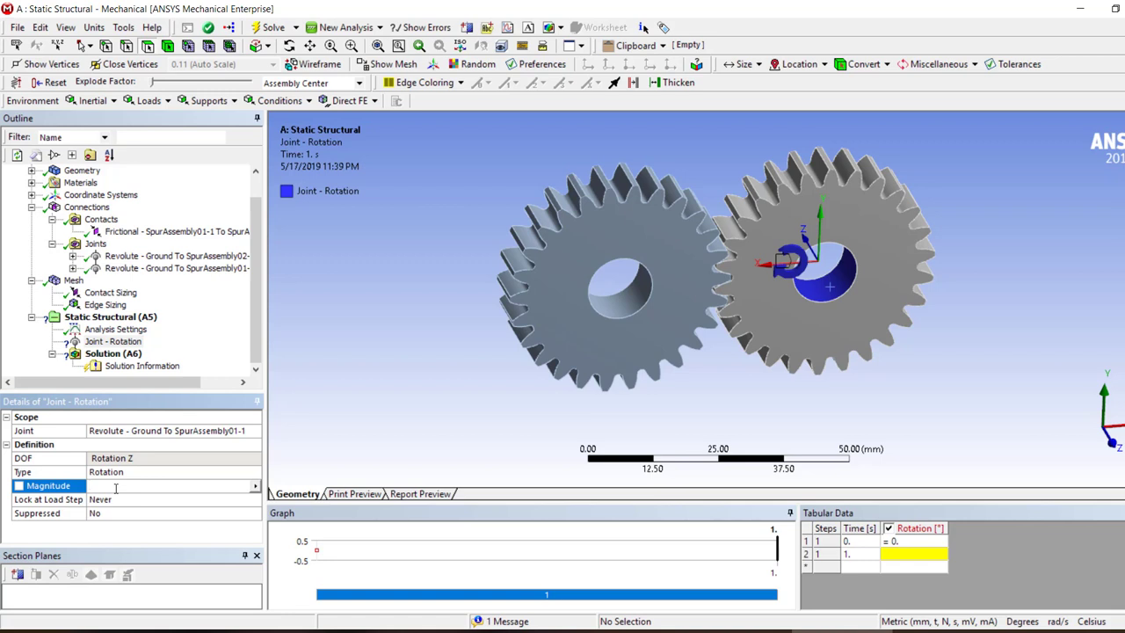
pyautogui.press('Return')
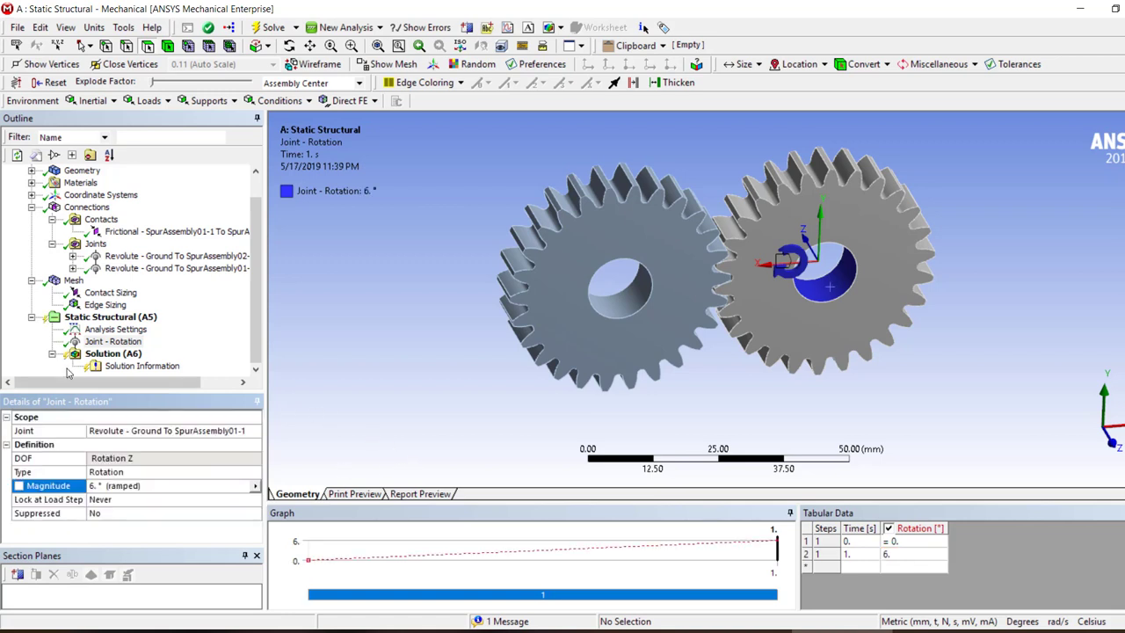
pyautogui.click(106, 487)
pyautogui.press('Return')
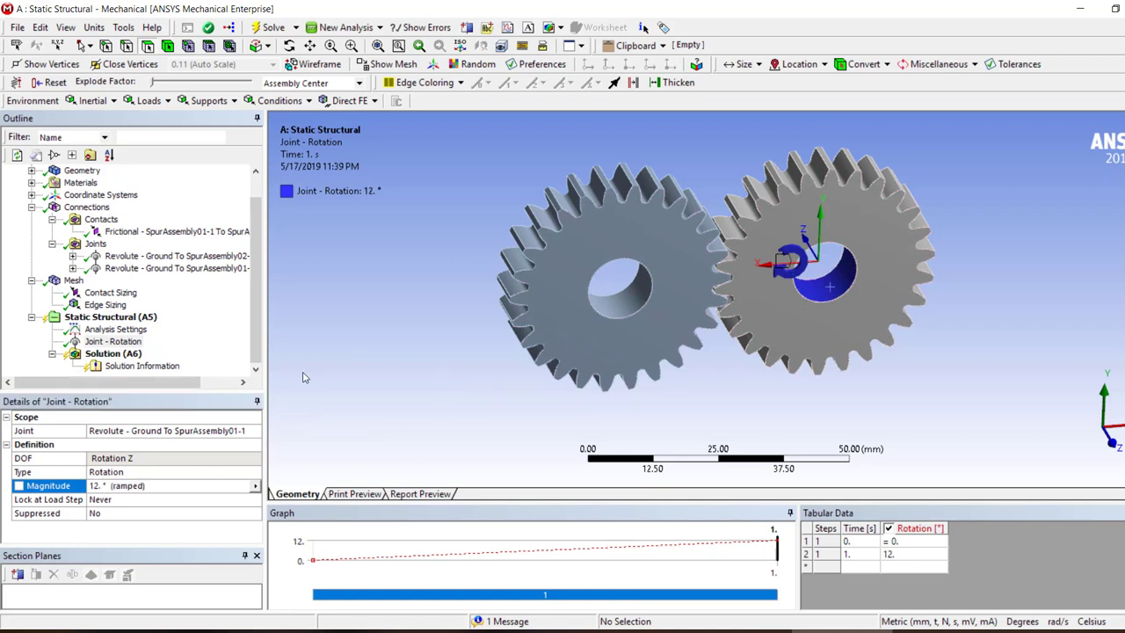
# Configure the analysis settings with large deflection on, the Direct solver, and auto time stepping defined by time with a 0.1 s initial time step.
pyautogui.click(115, 329)
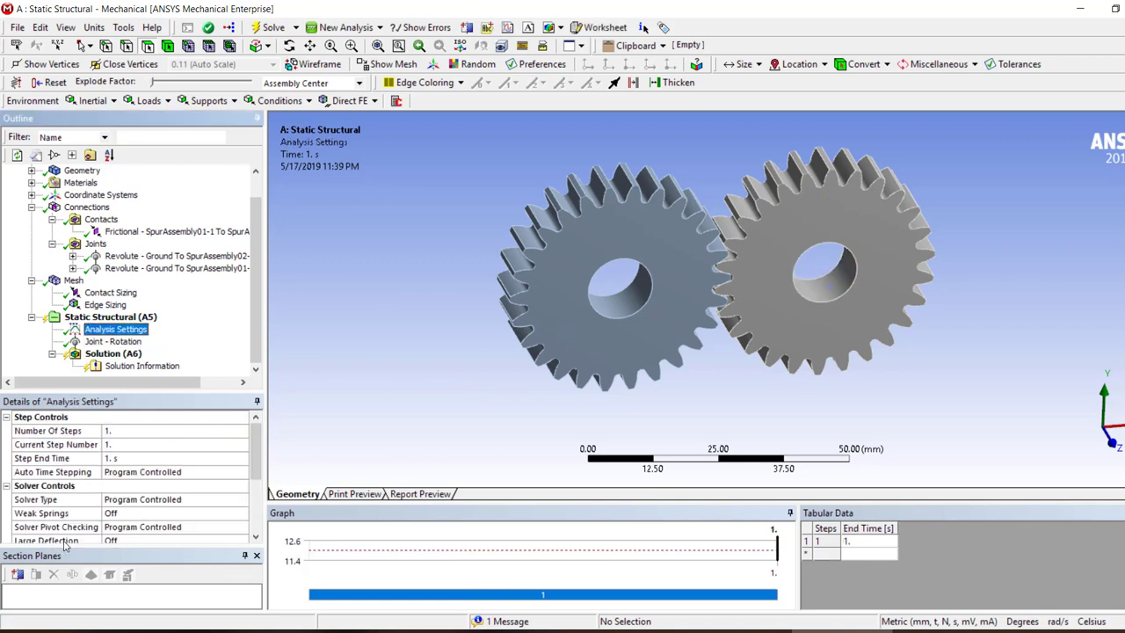
pyautogui.doubleClick(129, 541)
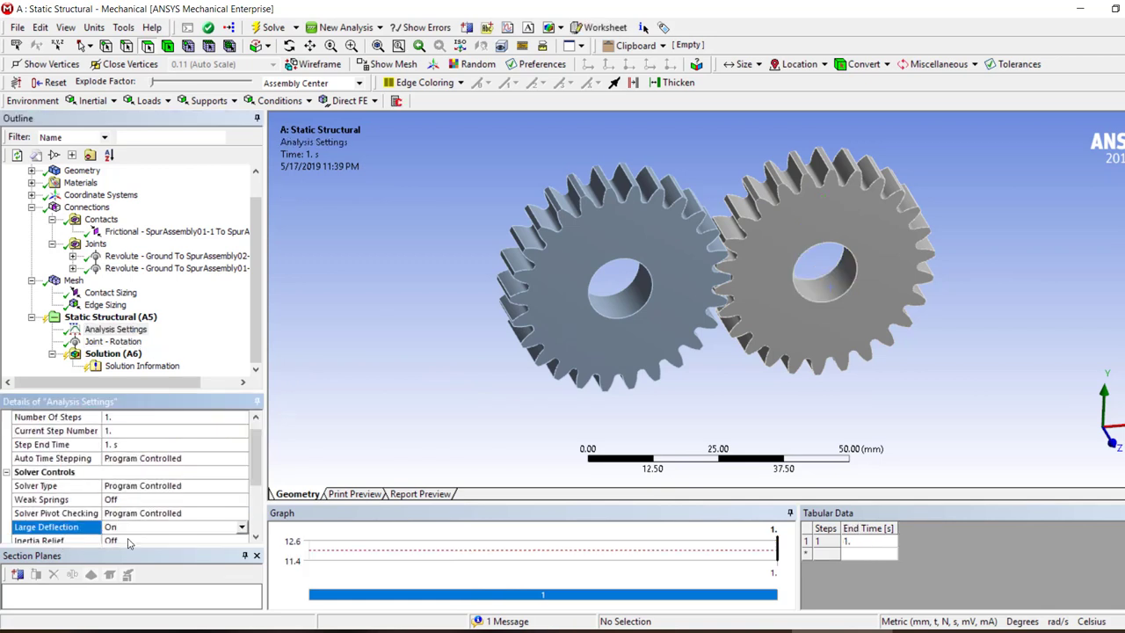
pyautogui.scroll(1, 132, 490)
pyautogui.doubleClick(136, 475)
pyautogui.click(115, 489)
pyautogui.click(113, 501)
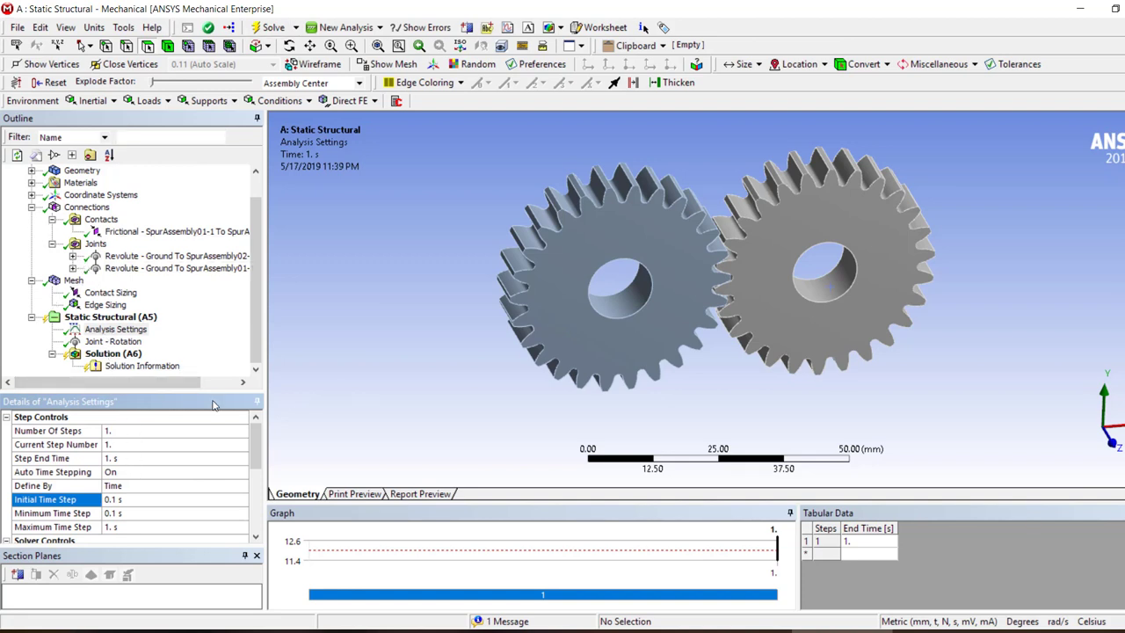
pyautogui.click(255, 554)
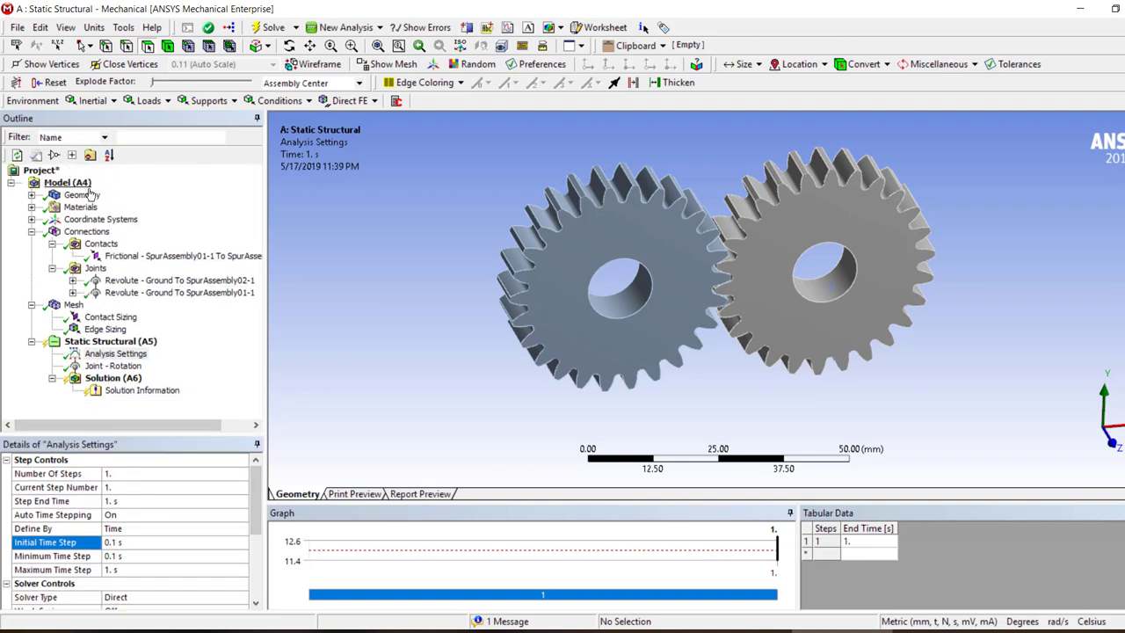
# Insert a Contact Tool under Connections for the frictional contact between the gears.
pyautogui.click(171, 256)
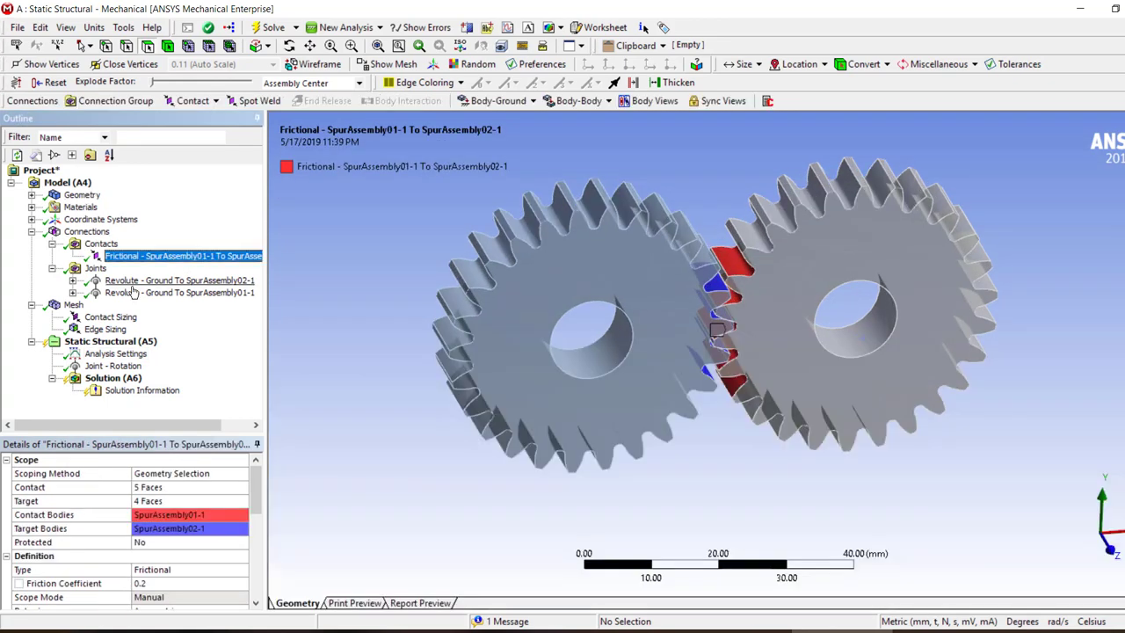
pyautogui.click(87, 232)
pyautogui.rightClick(88, 232)
pyautogui.moveTo(128, 235)
pyautogui.click(377, 295)
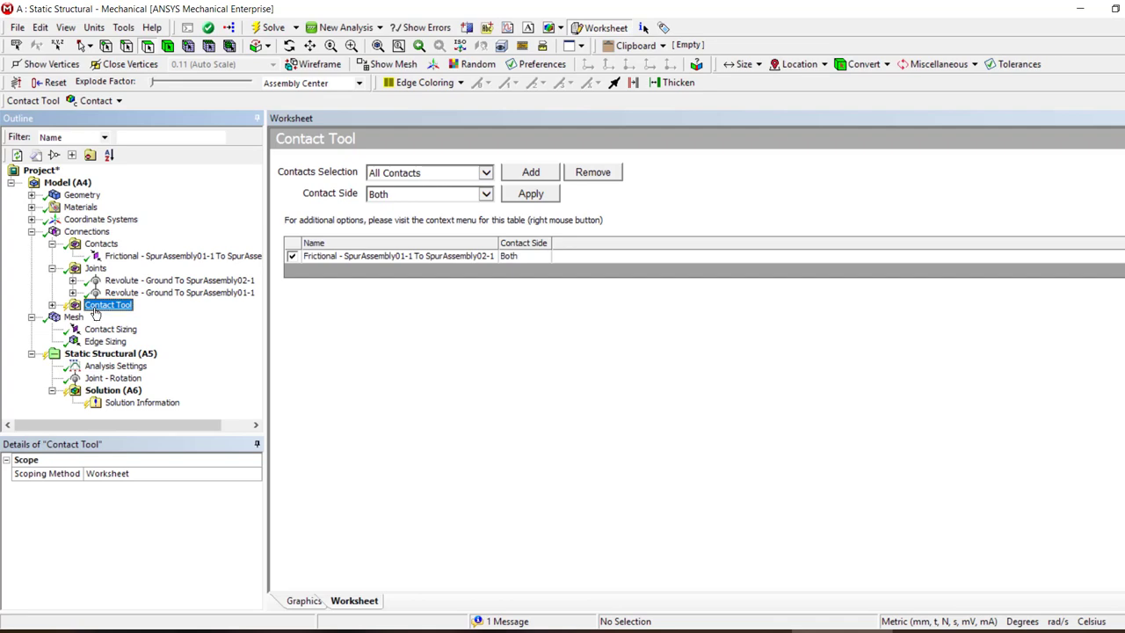
# Generate the initial contact results and check the frictional contact's status, penetration and gap in the Initial Information table.
pyautogui.rightClick(103, 305)
pyautogui.click(141, 338)
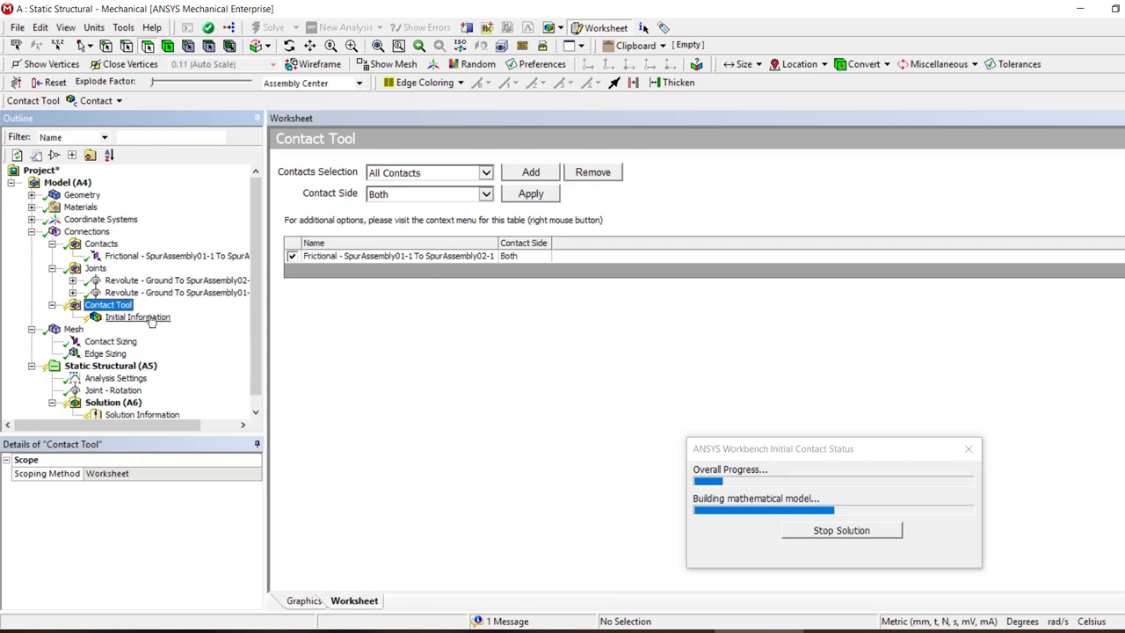
pyautogui.click(151, 319)
pyautogui.click(425, 381)
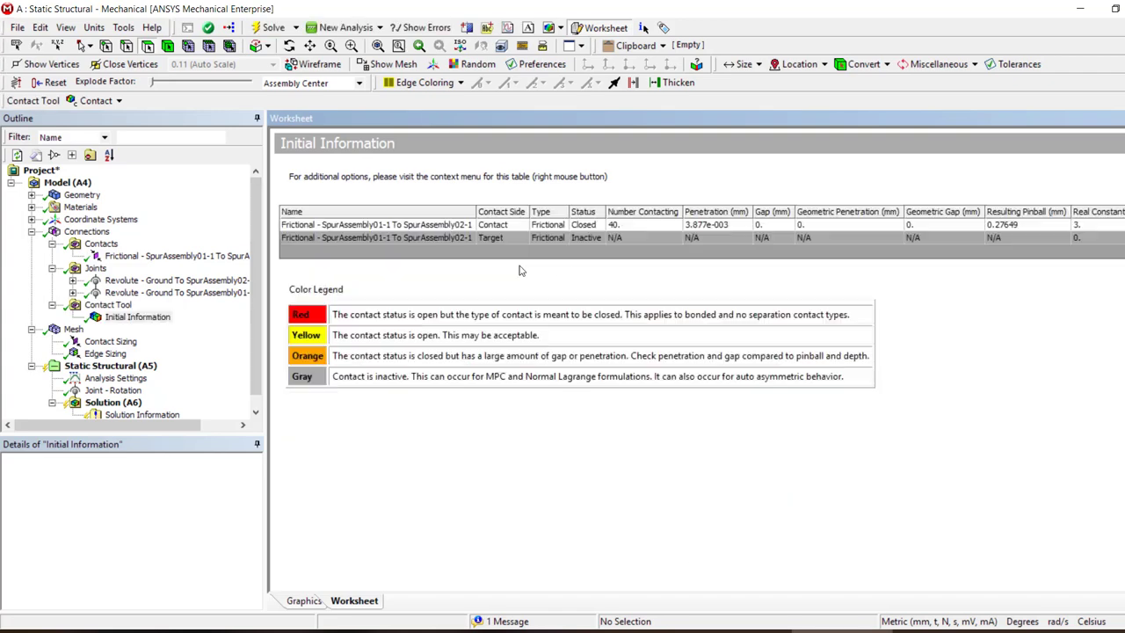
pyautogui.click(576, 227)
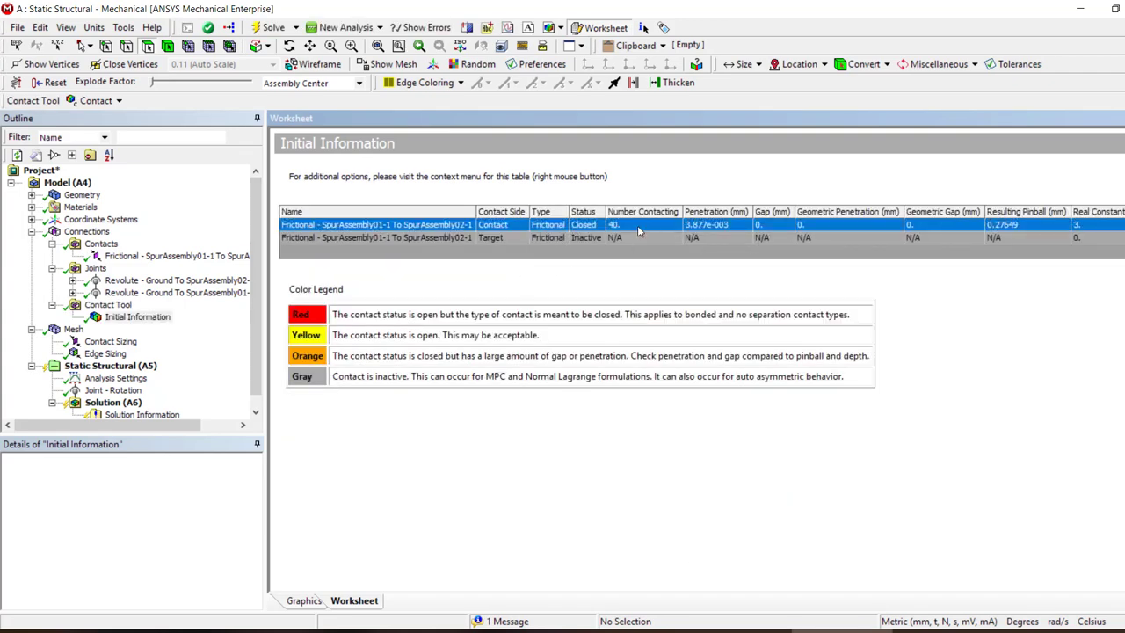
pyautogui.click(754, 328)
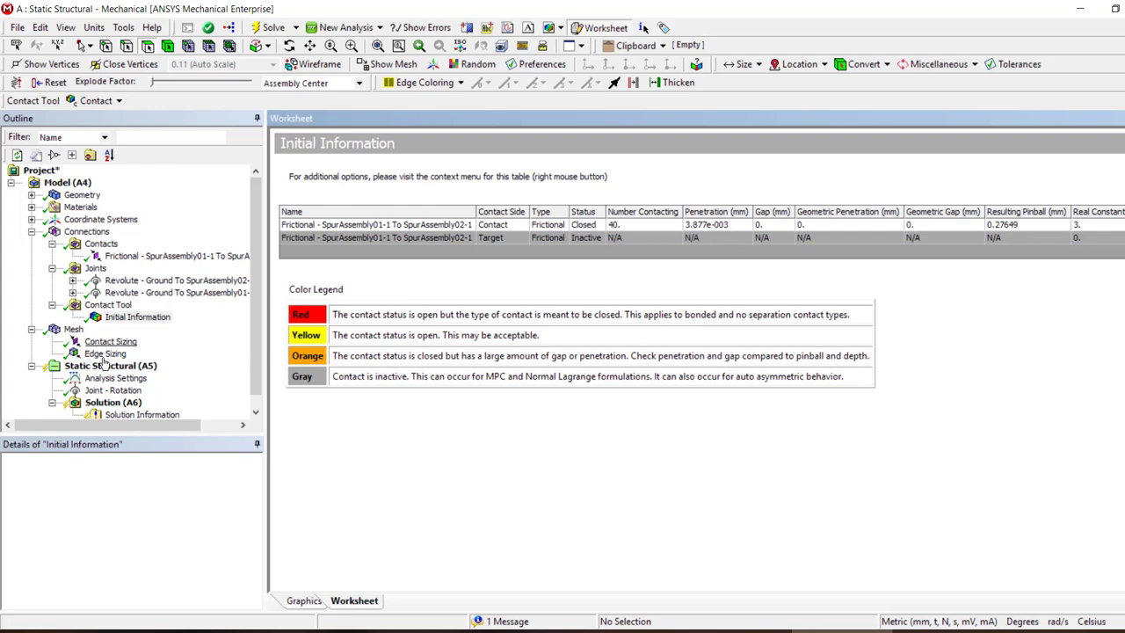
# Set the frictional contact's interface treatment to Adjust to Touch.
pyautogui.scroll(-1, 136, 391)
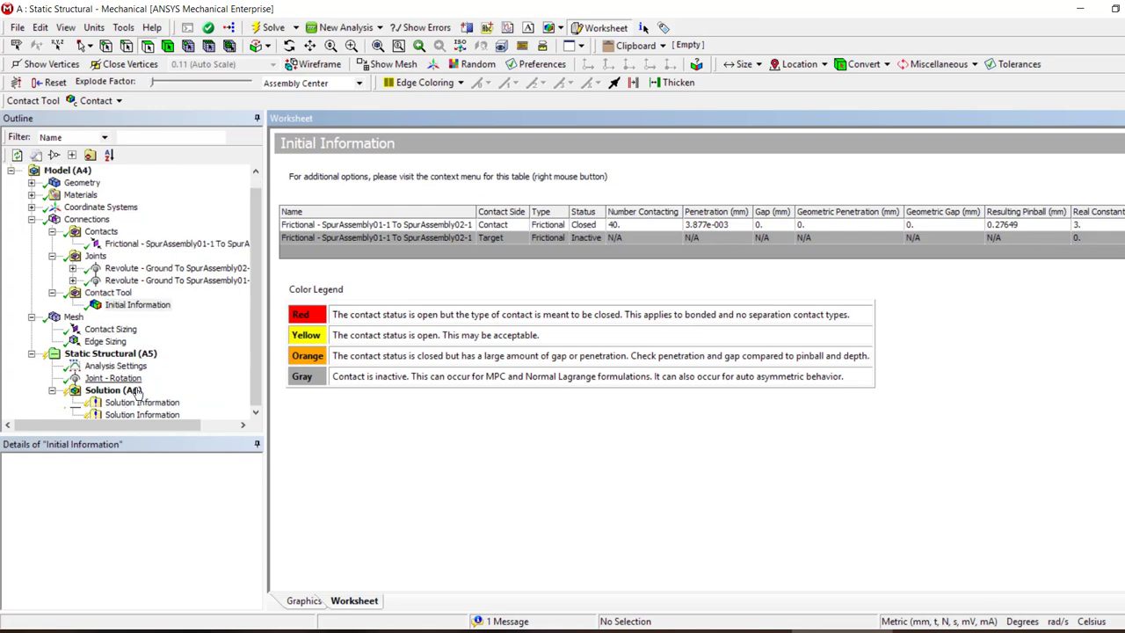
pyautogui.click(127, 391)
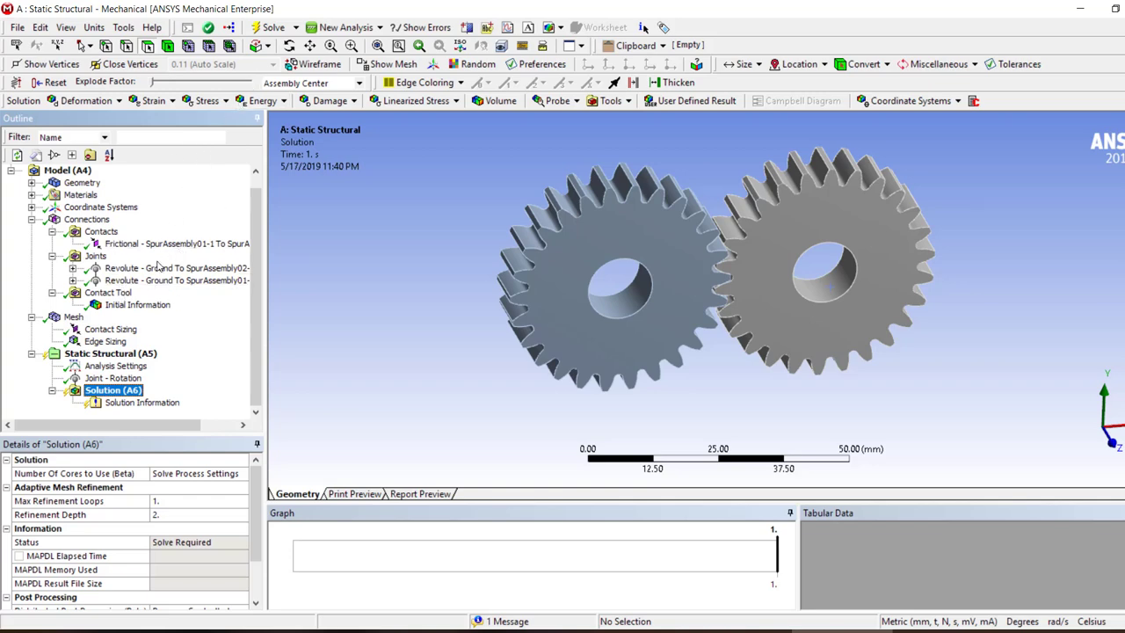
pyautogui.click(154, 243)
pyautogui.scroll(-5, 219, 570)
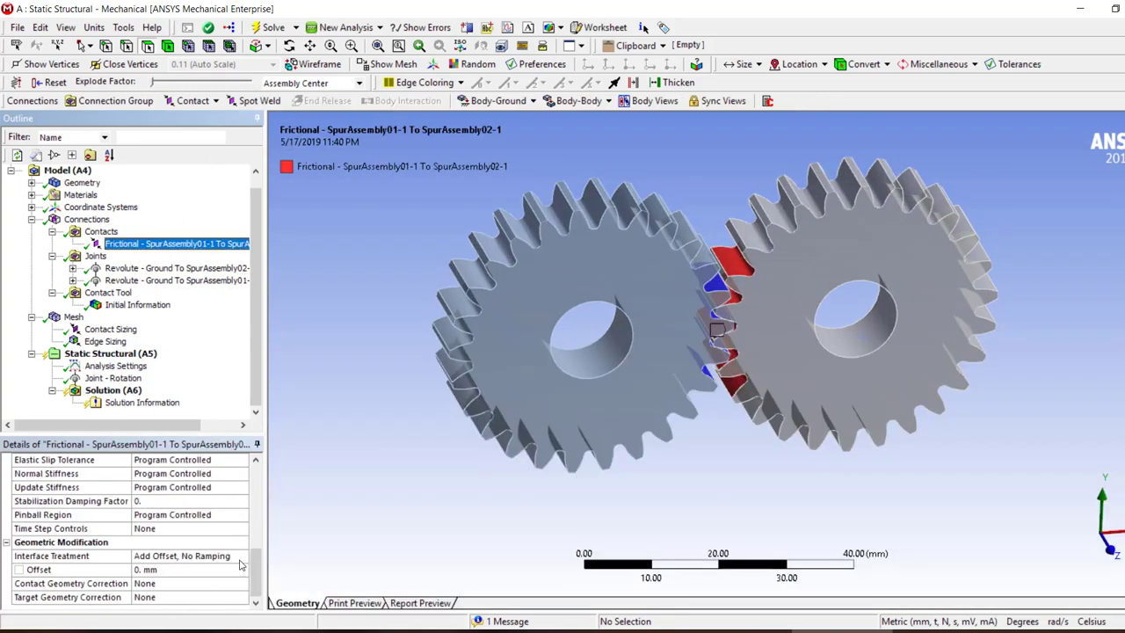
pyautogui.click(236, 556)
pyautogui.click(198, 567)
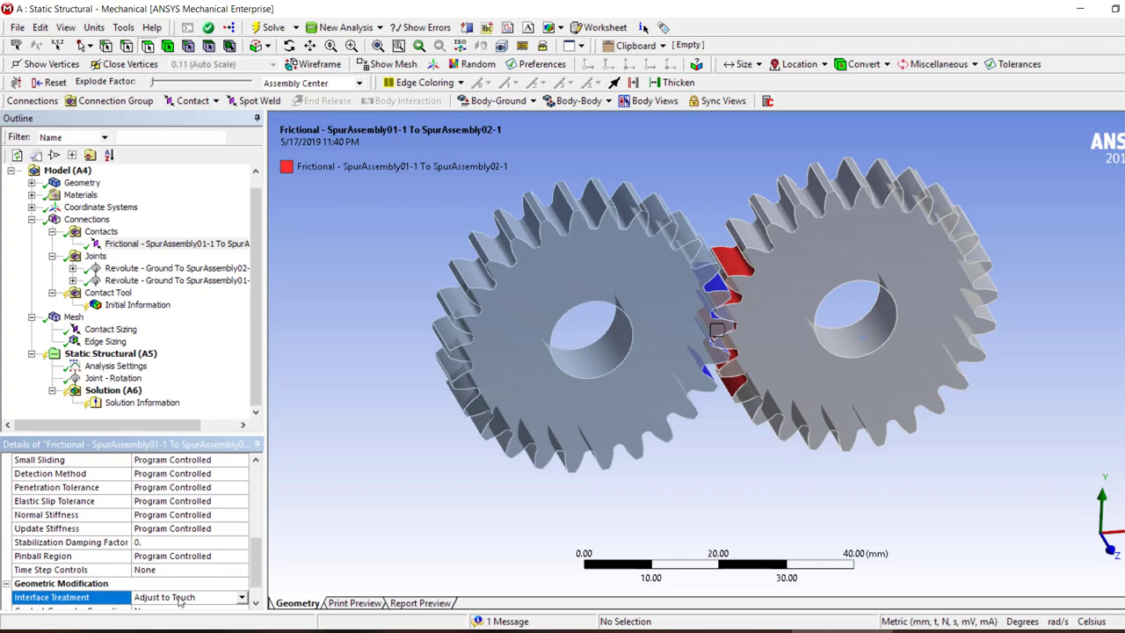
# Regenerate the initial contact results and recheck the penetration value of the frictional contact.
pyautogui.click(133, 305)
pyautogui.rightClick(130, 308)
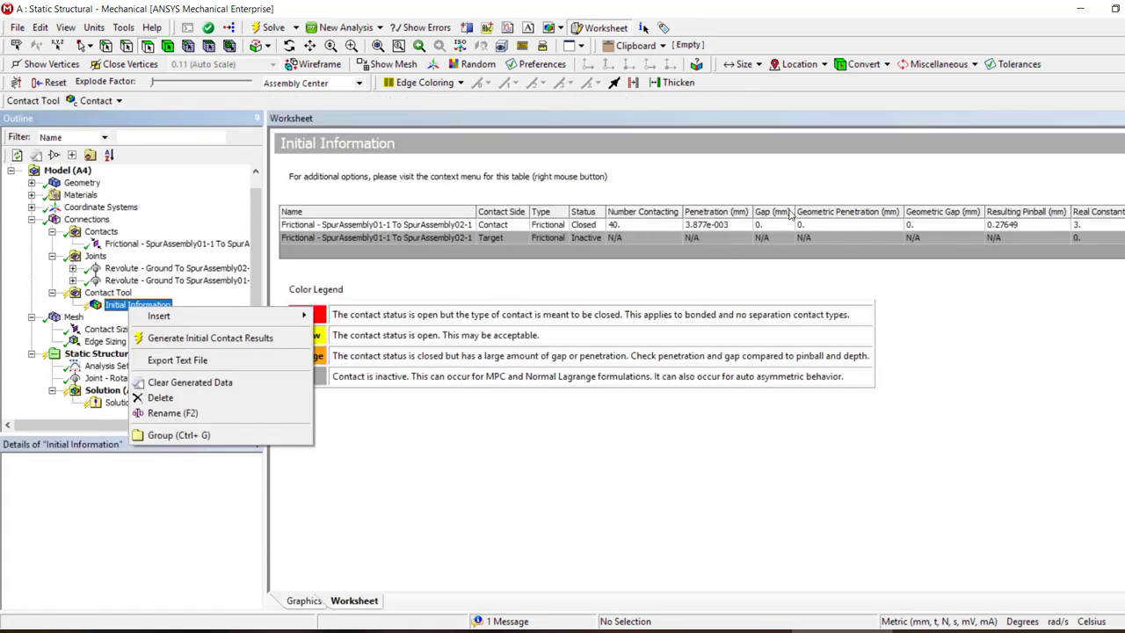
pyautogui.click(188, 338)
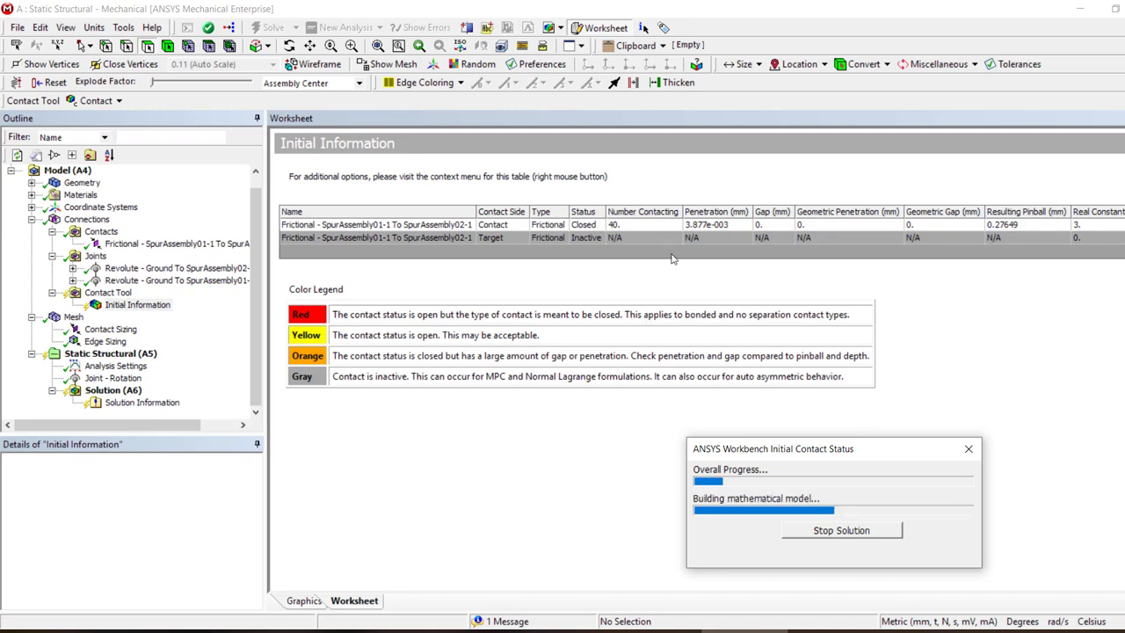
pyautogui.click(707, 227)
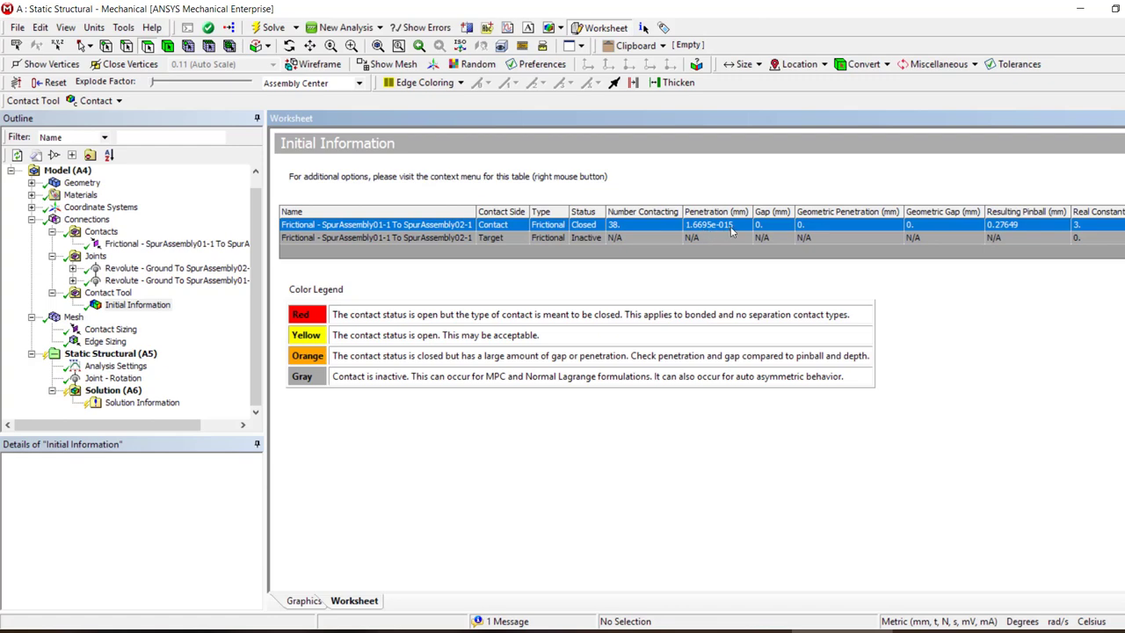
pyautogui.click(800, 551)
# Solve the static structural analysis.
pyautogui.click(114, 390)
pyautogui.rightClick(114, 391)
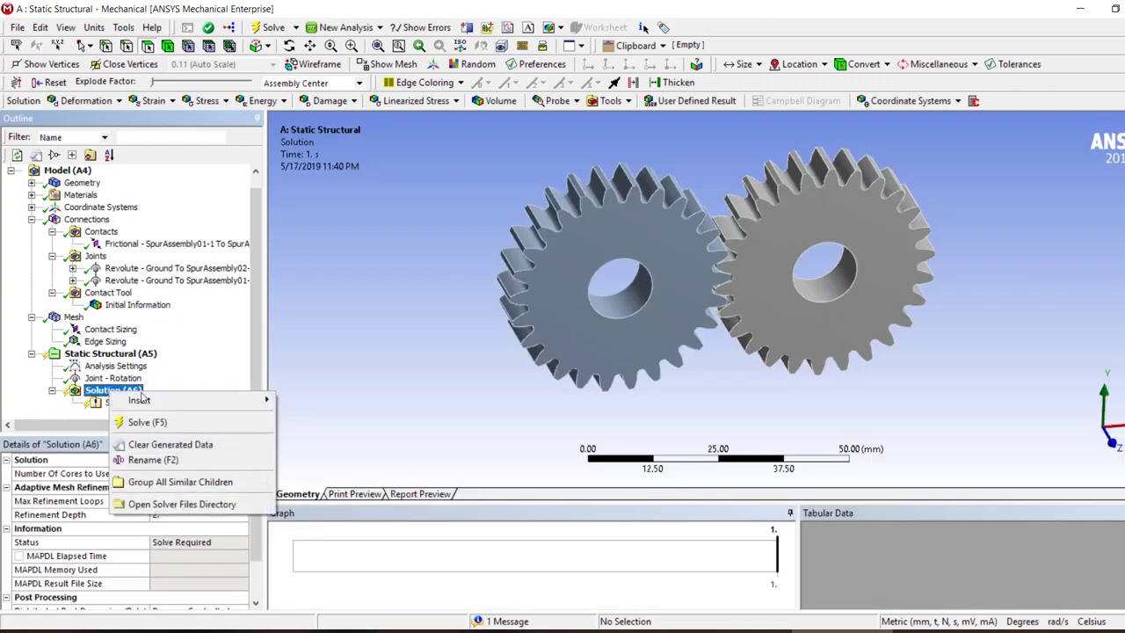
pyautogui.click(145, 423)
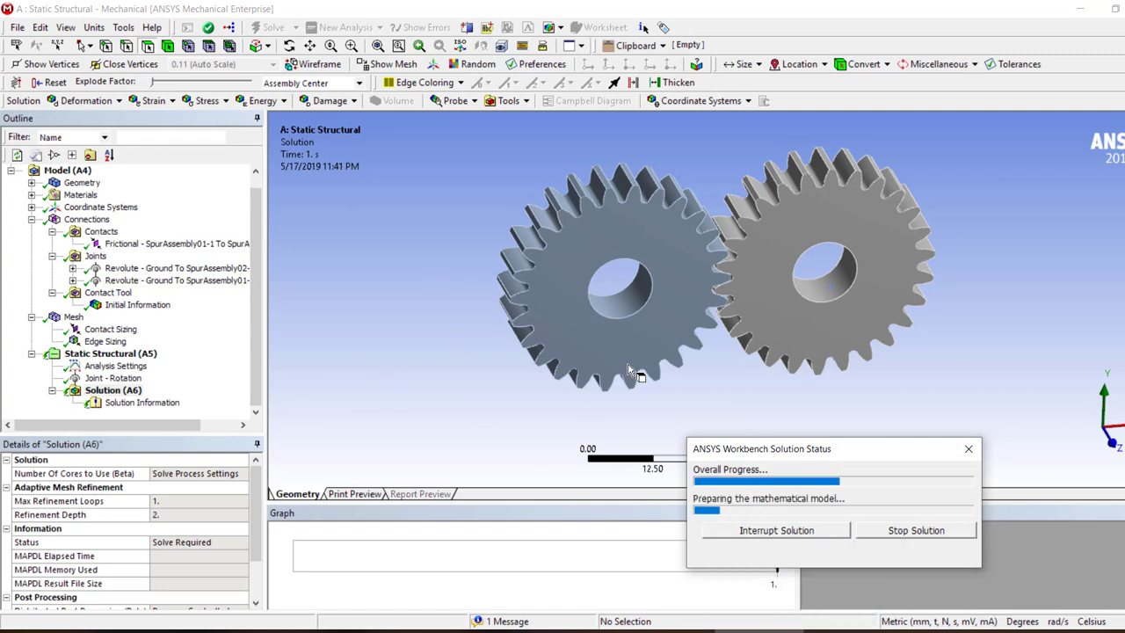
# Monitor the running solution with the Solution Information output set to Force Convergence.
pyautogui.click(141, 401)
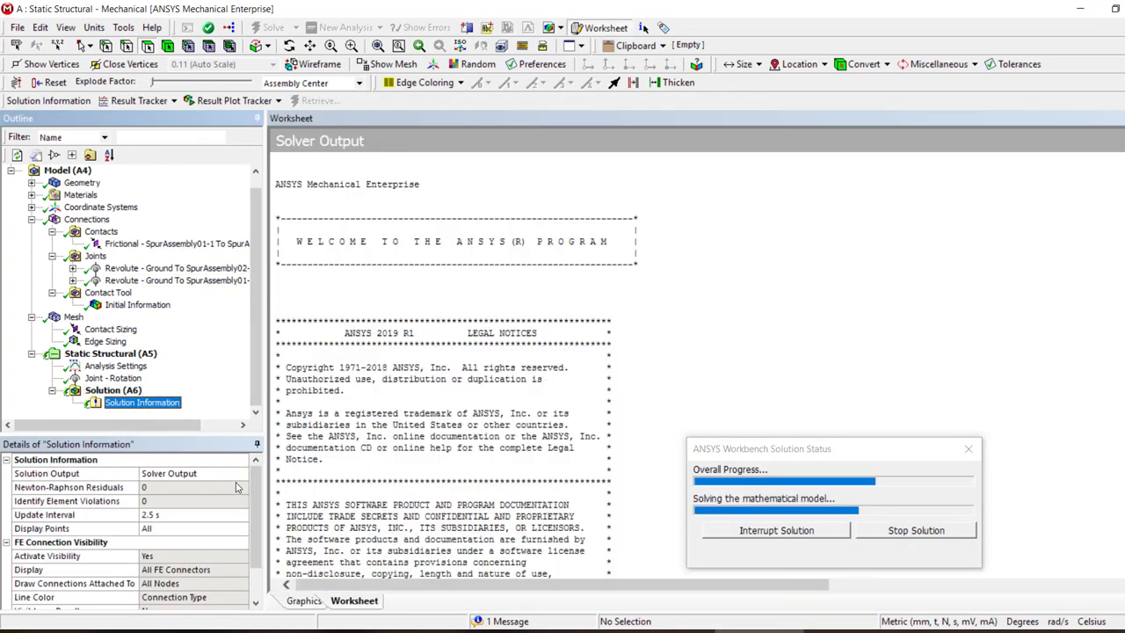
pyautogui.click(176, 473)
pyautogui.click(176, 473)
pyautogui.click(195, 496)
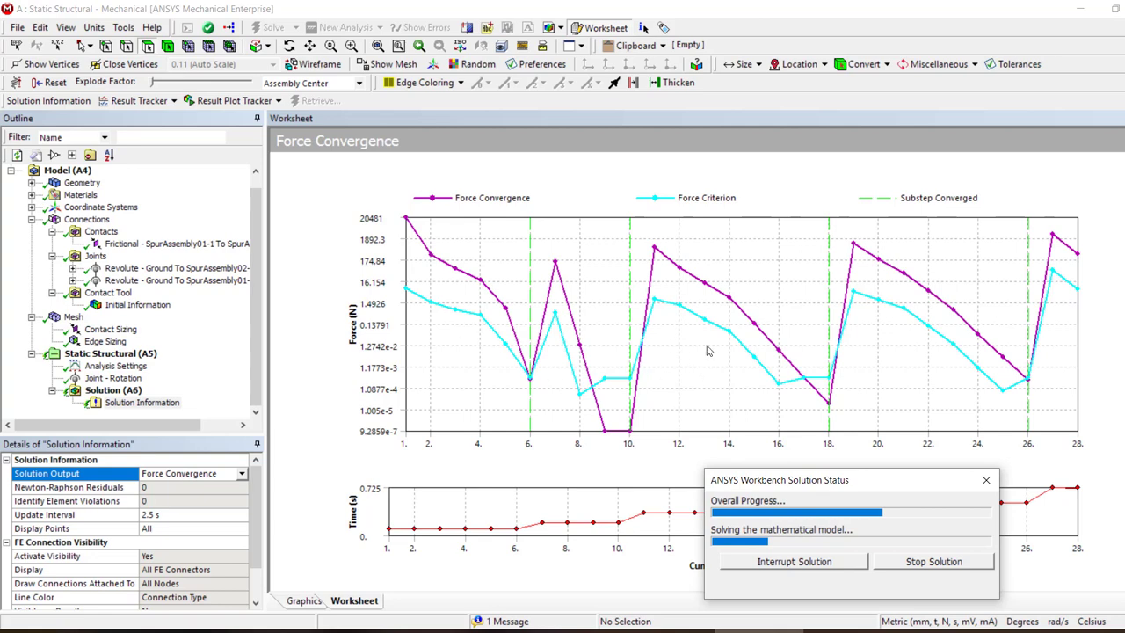
# Check the running solution's Displacement Convergence chart, and set the Solution Output back to Force Convergence.
pyautogui.click(136, 403)
pyautogui.click(241, 474)
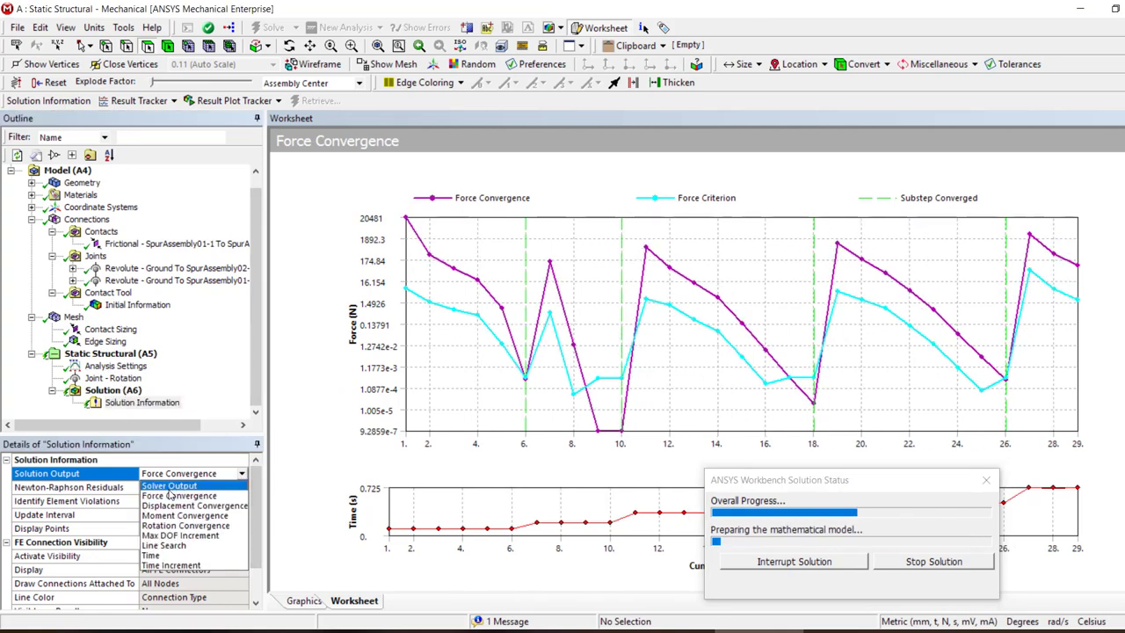
pyautogui.click(167, 508)
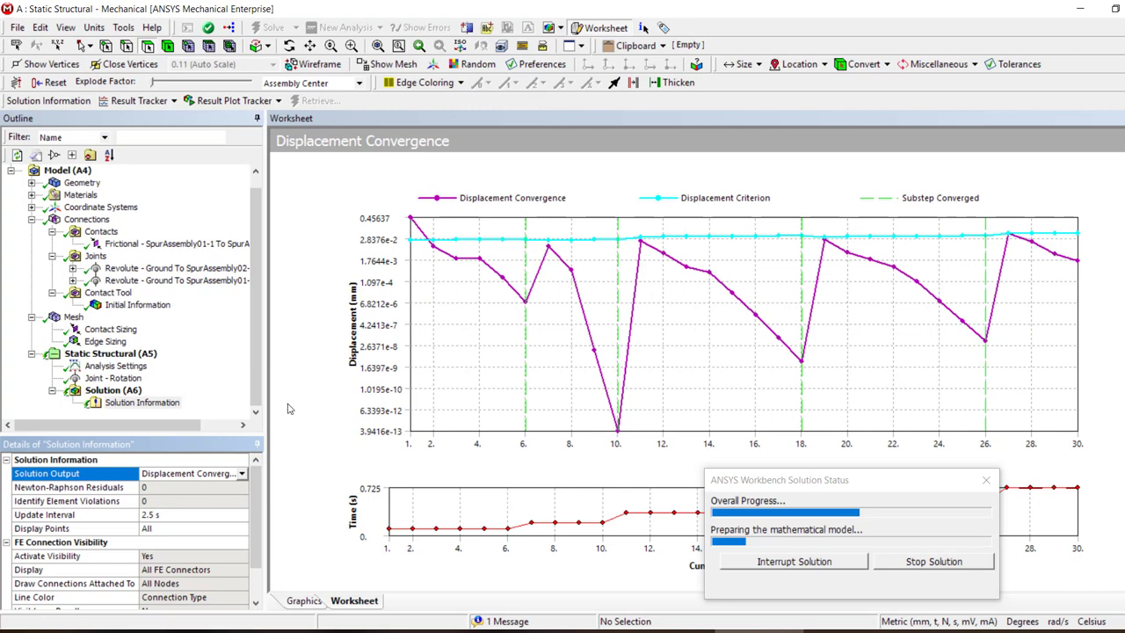
pyautogui.click(204, 474)
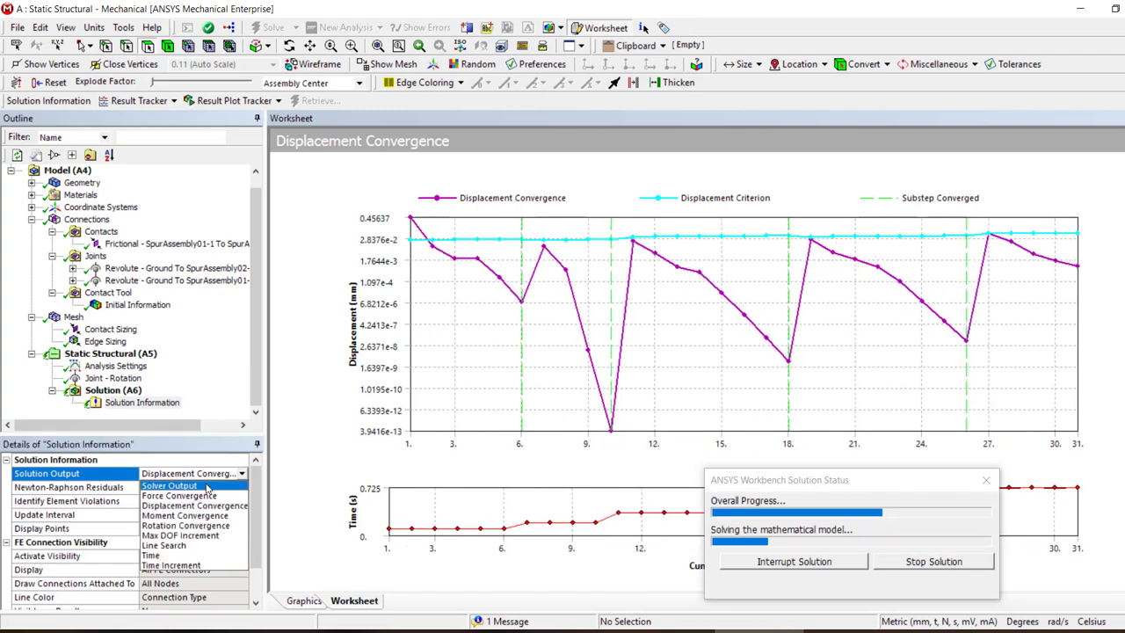
pyautogui.click(204, 495)
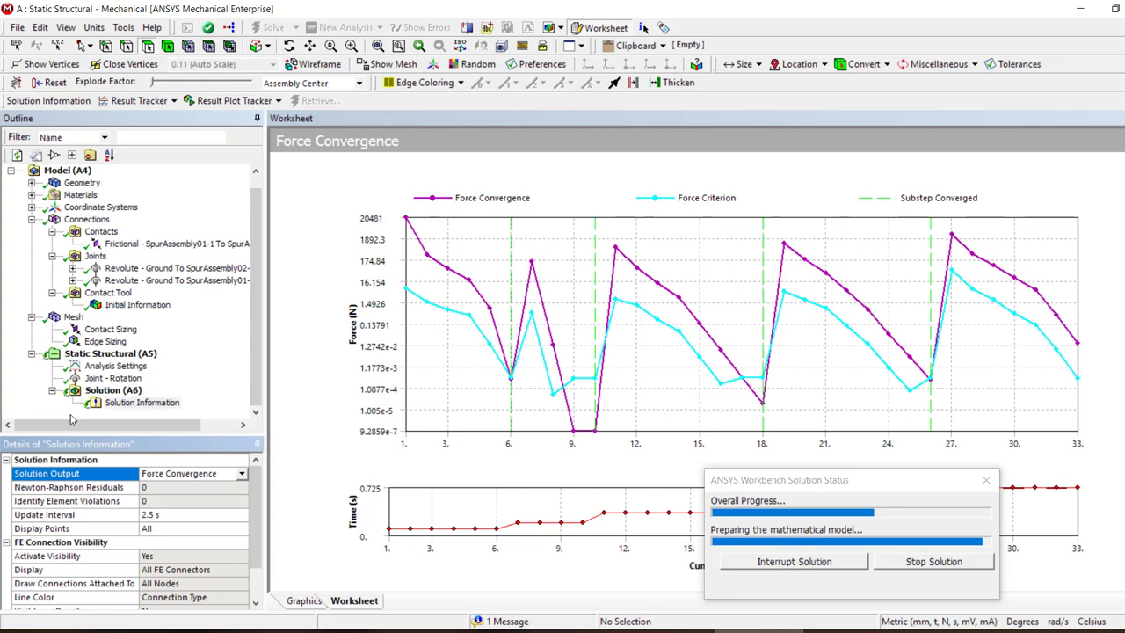
# Review the joint rotation load's definition and move the solution status window clear of its tabular data.
pyautogui.click(113, 390)
pyautogui.click(118, 379)
pyautogui.moveTo(732, 480); pyautogui.dragTo(363, 480)
pyautogui.click(909, 552)
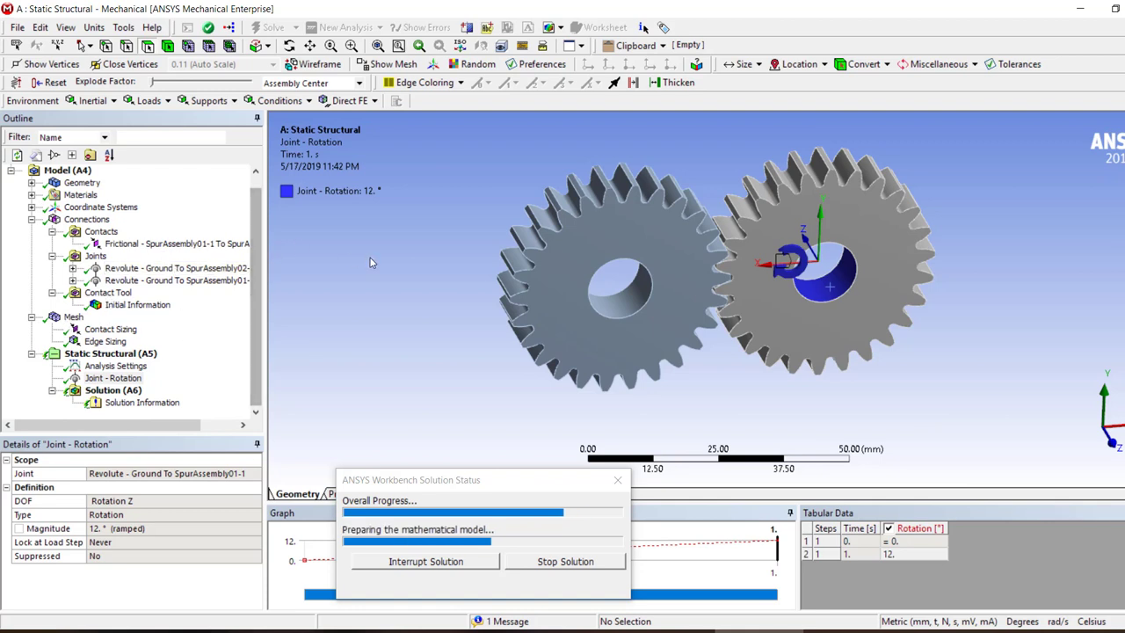
# View the frictional contact in U.S. Customary (in, lbm, lbf) units, and restore the Metric (mm, t, N, s, mV, mA) system.
pyautogui.click(94, 27)
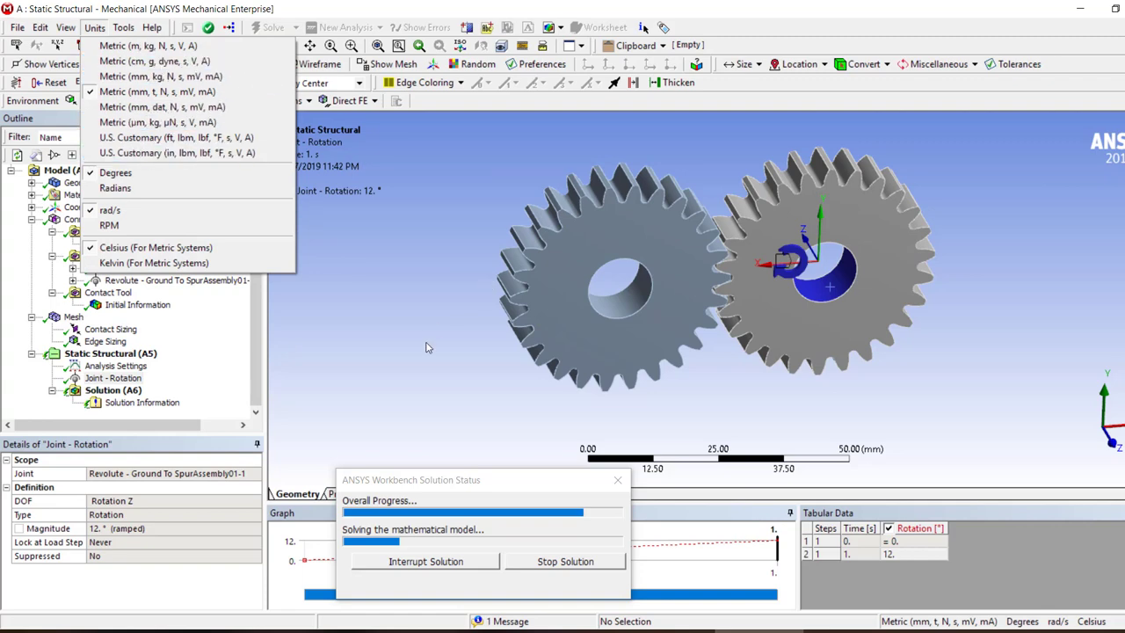
pyautogui.click(425, 347)
pyautogui.click(94, 28)
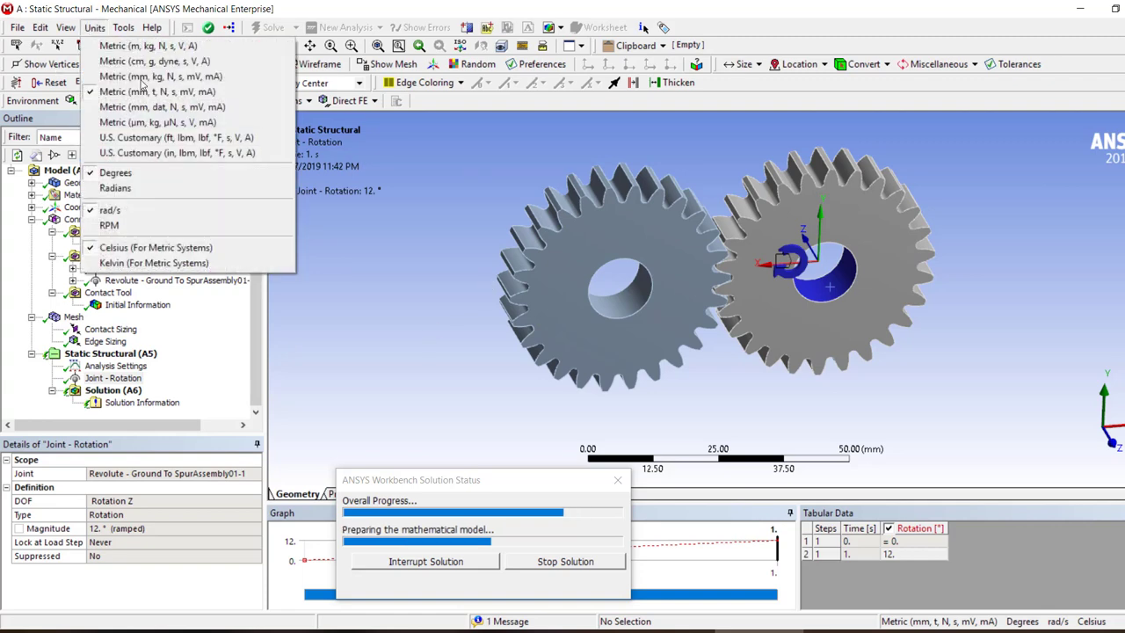
pyautogui.click(167, 152)
pyautogui.click(145, 246)
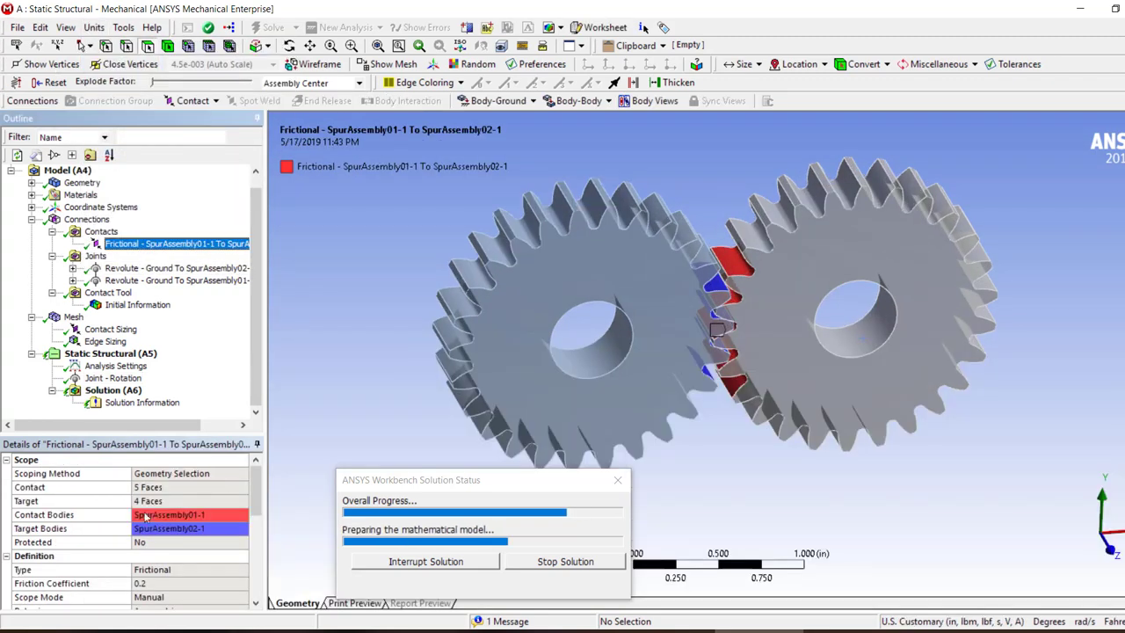
pyautogui.click(95, 27)
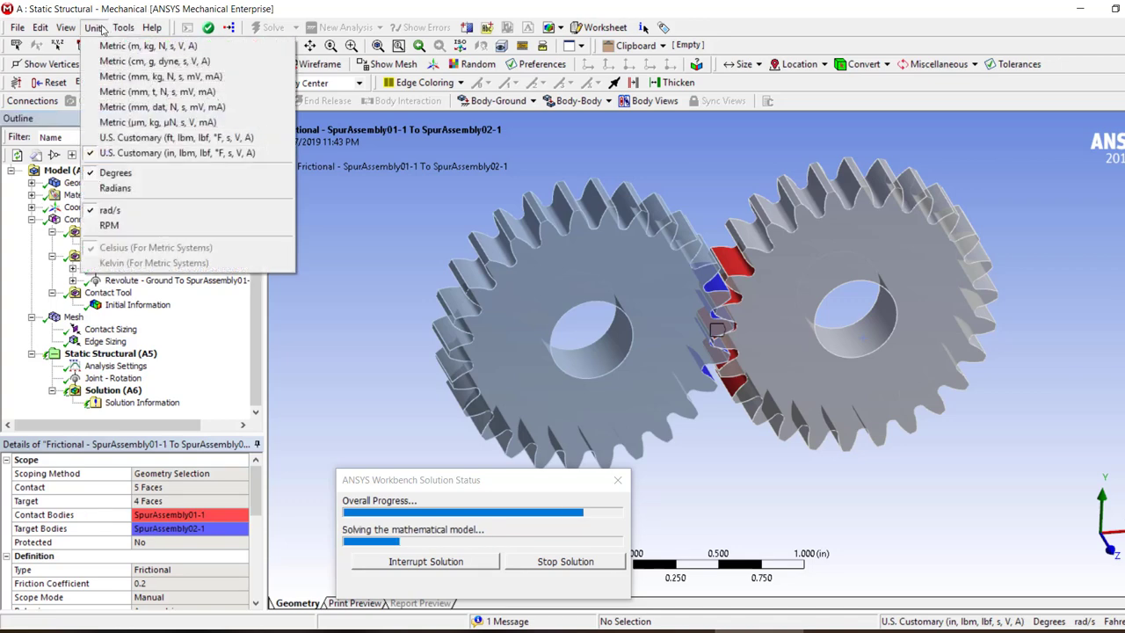
pyautogui.click(124, 92)
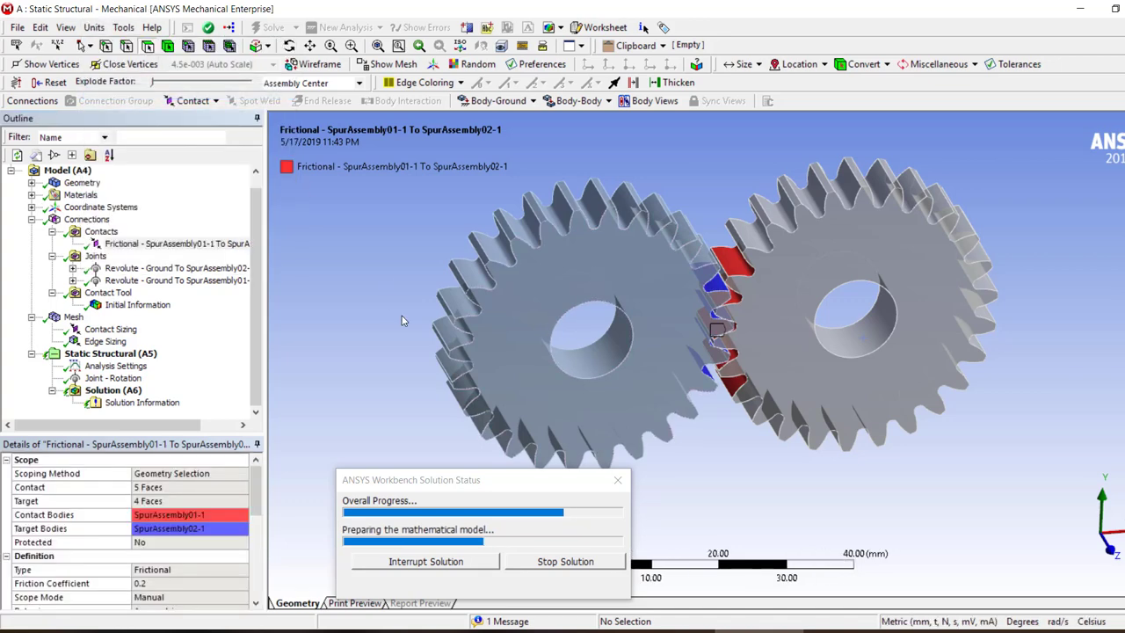
pyautogui.moveTo(759, 390); pyautogui.dragTo(729, 404, button='middle')
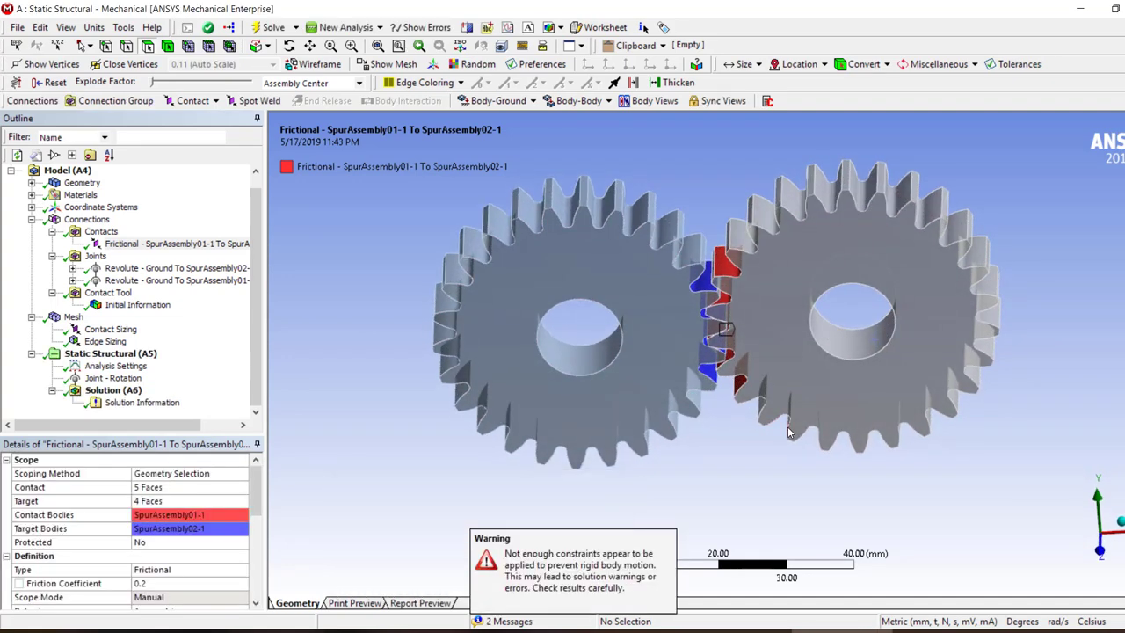
# Add an Equivalent (von-Mises) Stress result for all bodies to the solution and evaluate all results.
pyautogui.click(112, 389)
pyautogui.click(207, 100)
pyautogui.click(224, 115)
pyautogui.rightClick(151, 409)
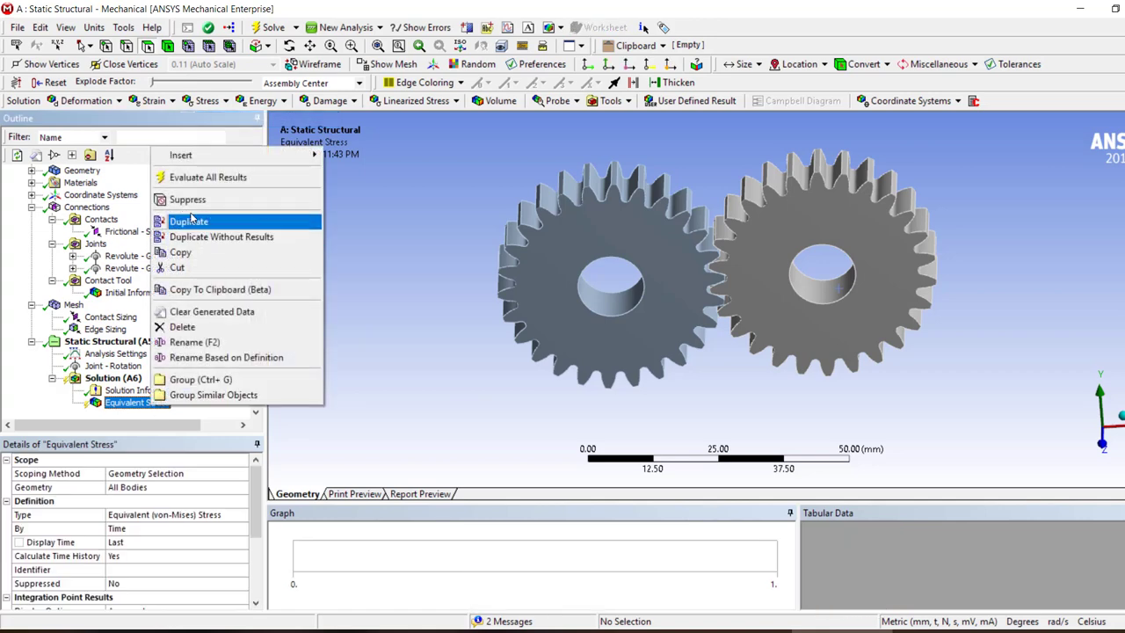
pyautogui.click(202, 181)
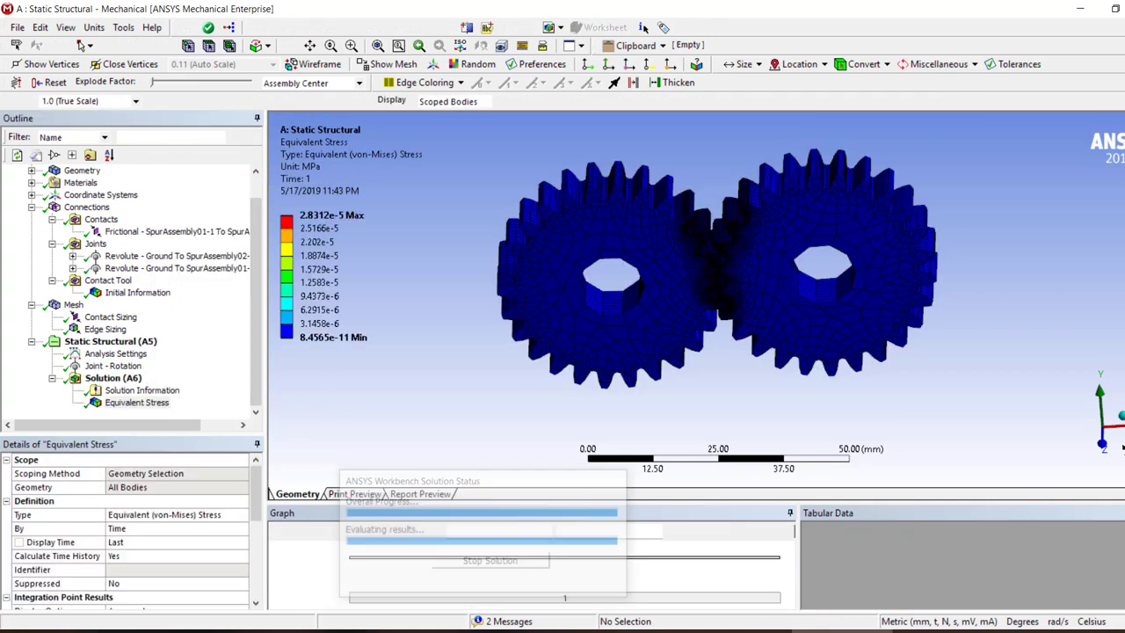
# Retrieve the equivalent stress results at 0.1 s and 0.2 s and examine them around the meshing teeth.
pyautogui.moveTo(698, 314); pyautogui.dragTo(771, 314, button='right')
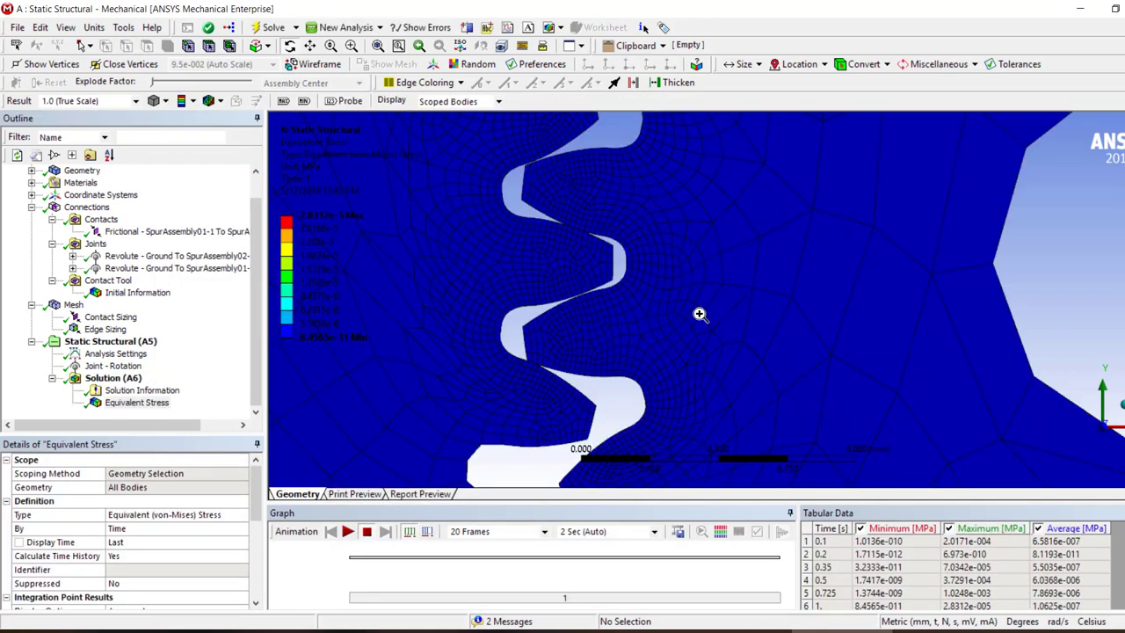
pyautogui.click(982, 552)
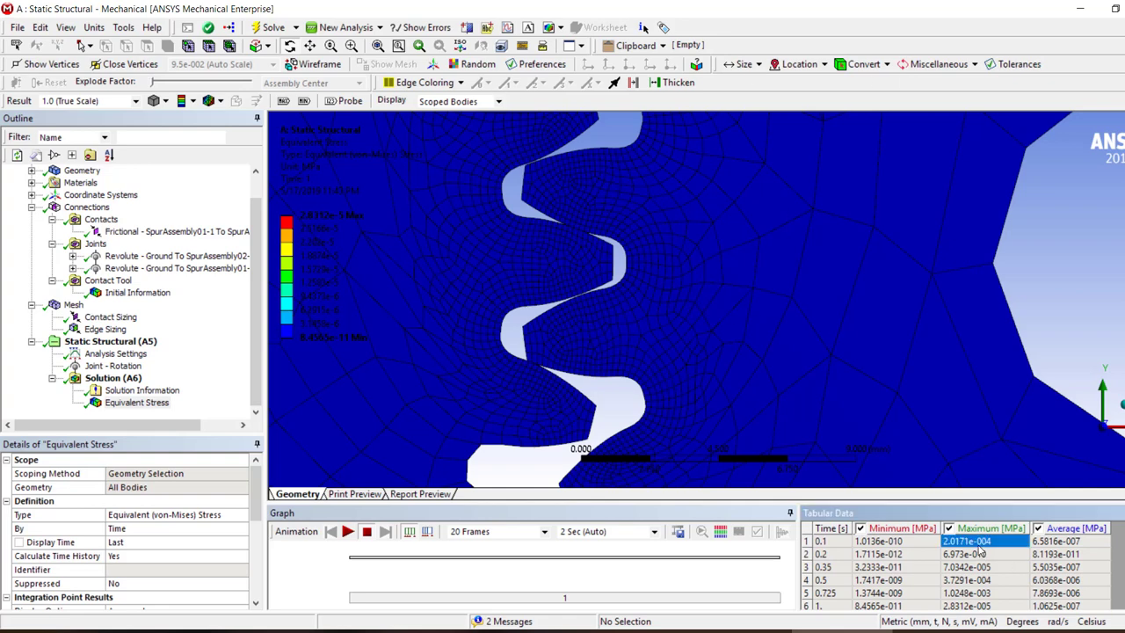
pyautogui.rightClick(999, 559)
pyautogui.click(1011, 515)
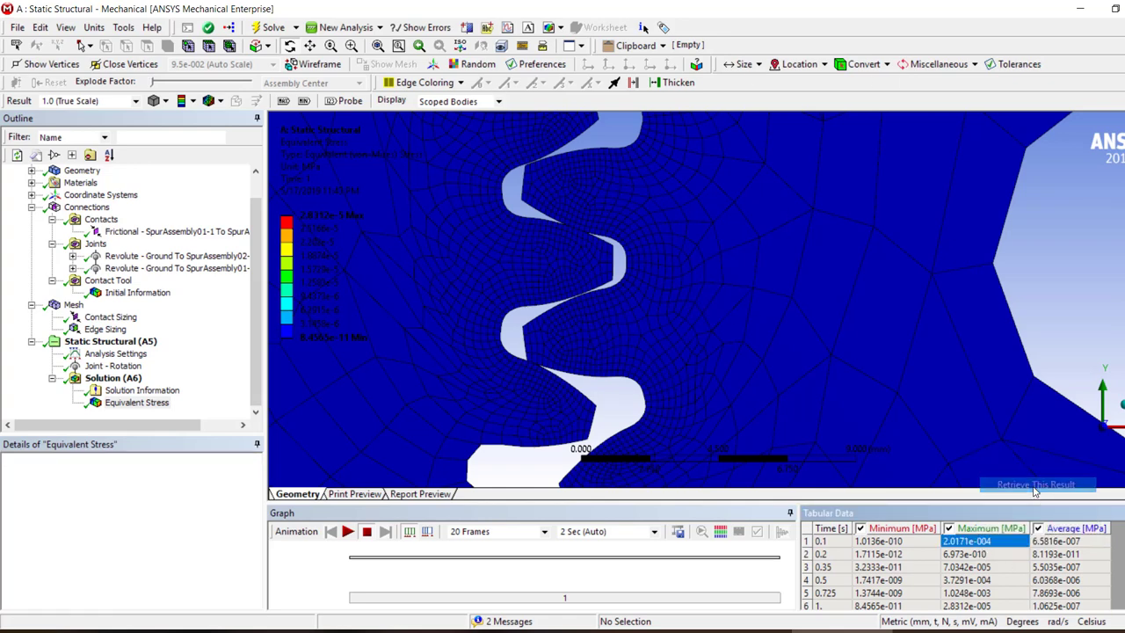
pyautogui.click(997, 555)
pyautogui.rightClick(997, 554)
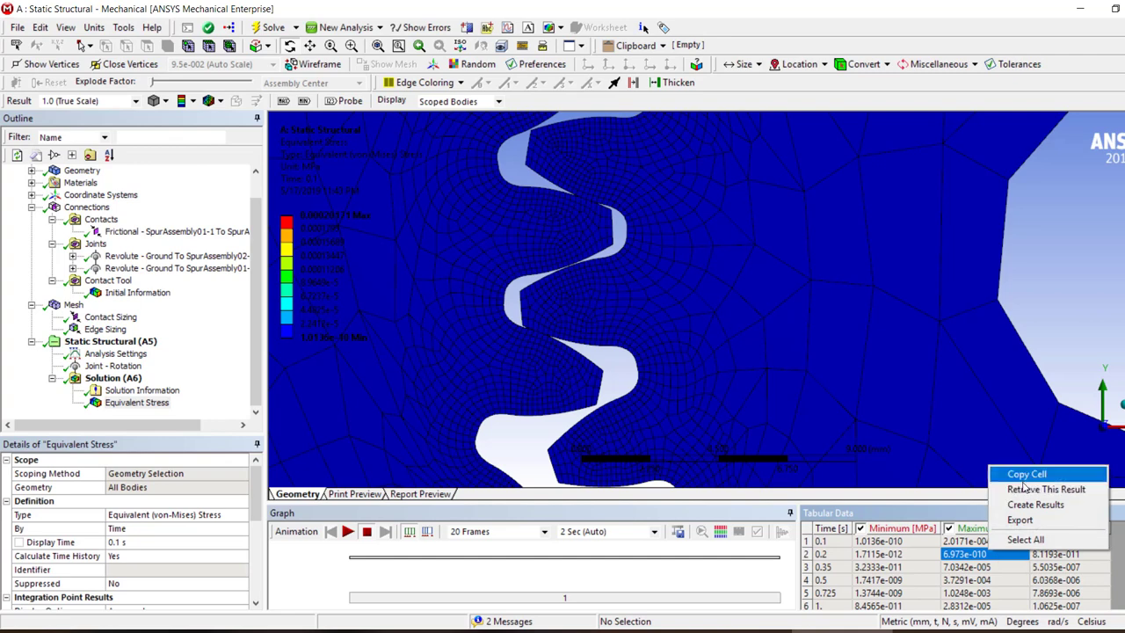
pyautogui.click(1027, 489)
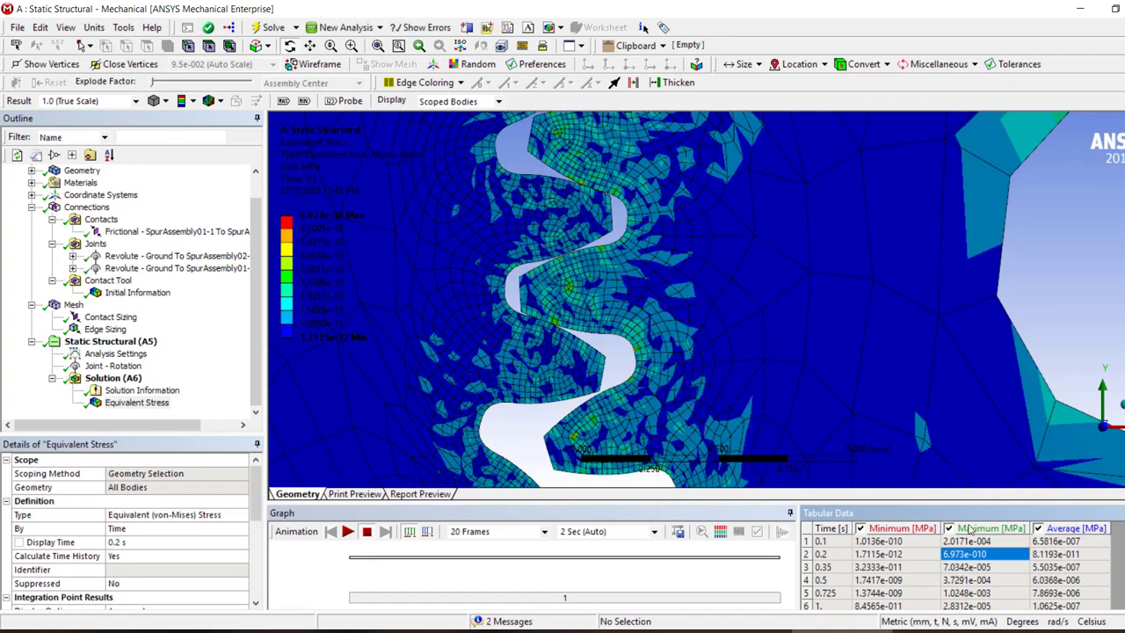
# Retrieve the equivalent stress result at 0.35 s and examine the tooth contact point up close.
pyautogui.scroll(-5, 939, 467)
pyautogui.rightClick(972, 567)
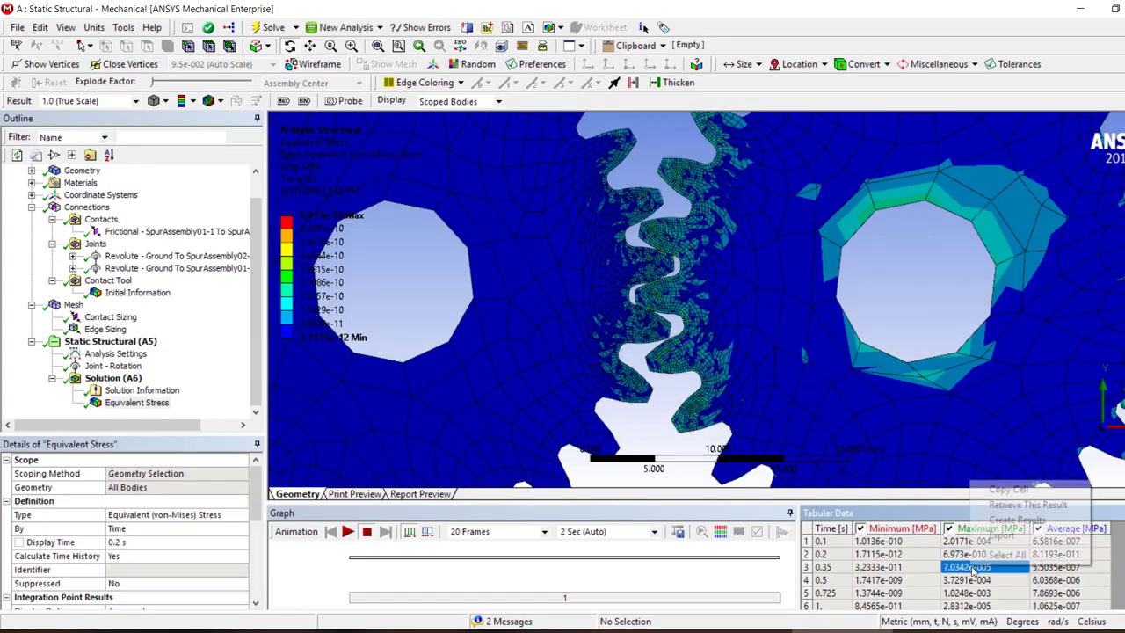
pyautogui.click(1019, 431)
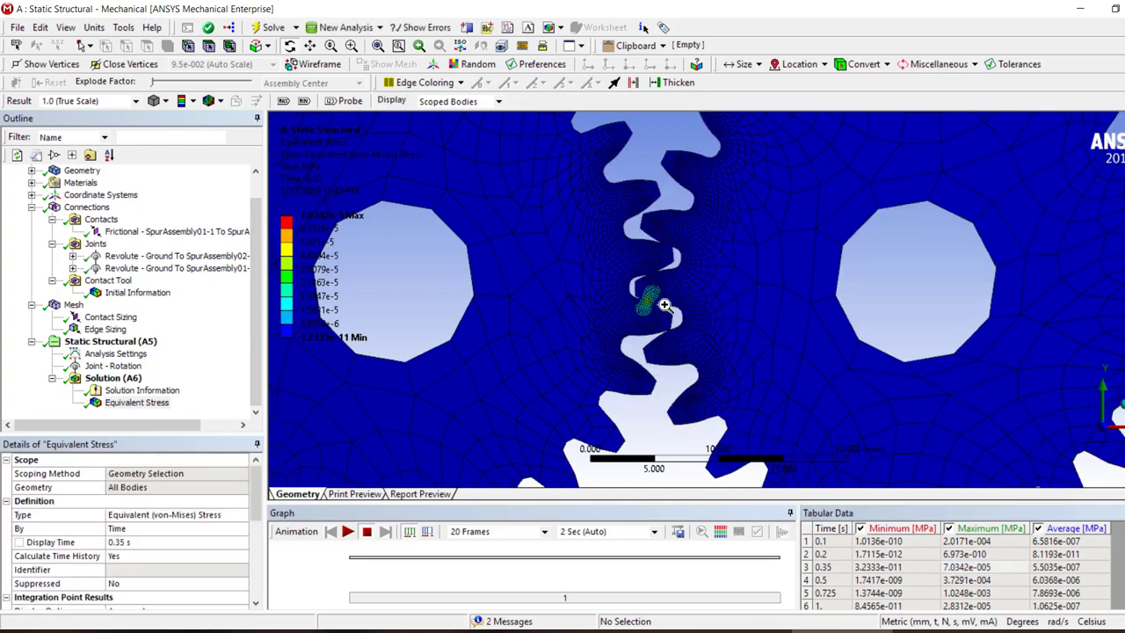
pyautogui.scroll(3, 647, 299)
pyautogui.moveTo(474, 338); pyautogui.dragTo(474, 337)
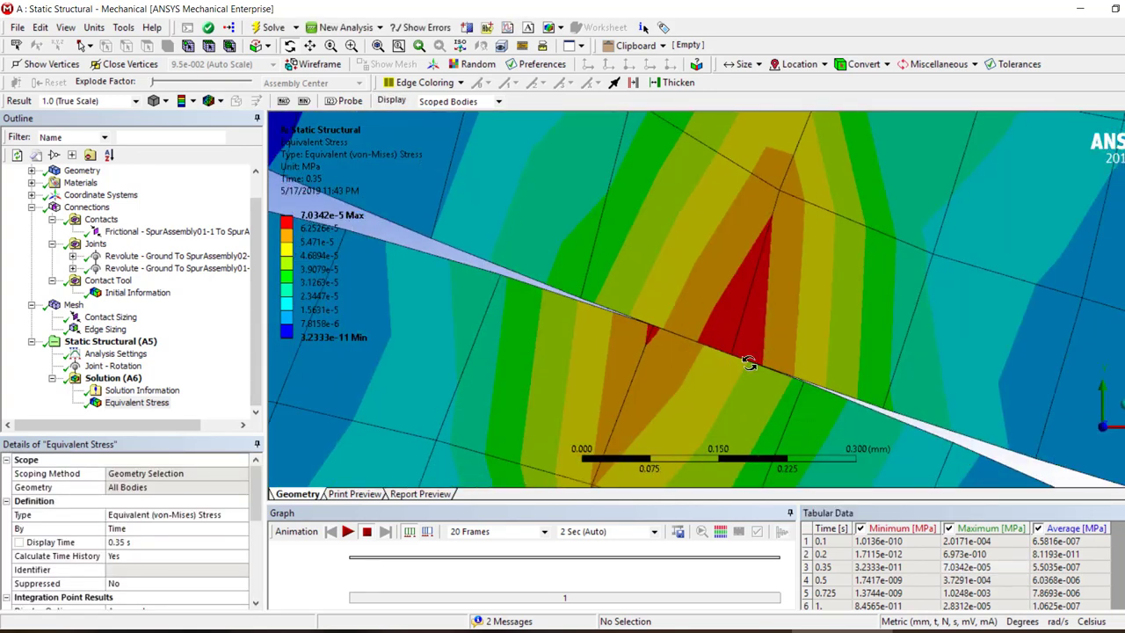
pyautogui.moveTo(754, 309); pyautogui.dragTo(697, 376)
pyautogui.scroll(-3, 776, 424)
# Retrieve the equivalent stress result at 0.5 s and examine the stress around the tooth contact.
pyautogui.rightClick(988, 580)
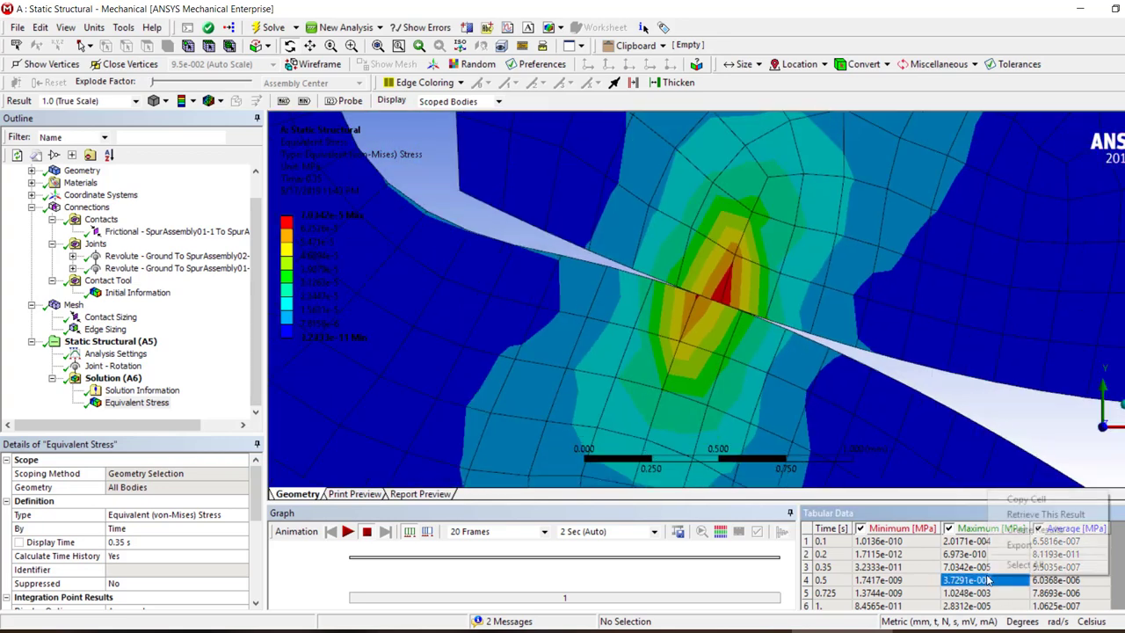
pyautogui.click(1024, 514)
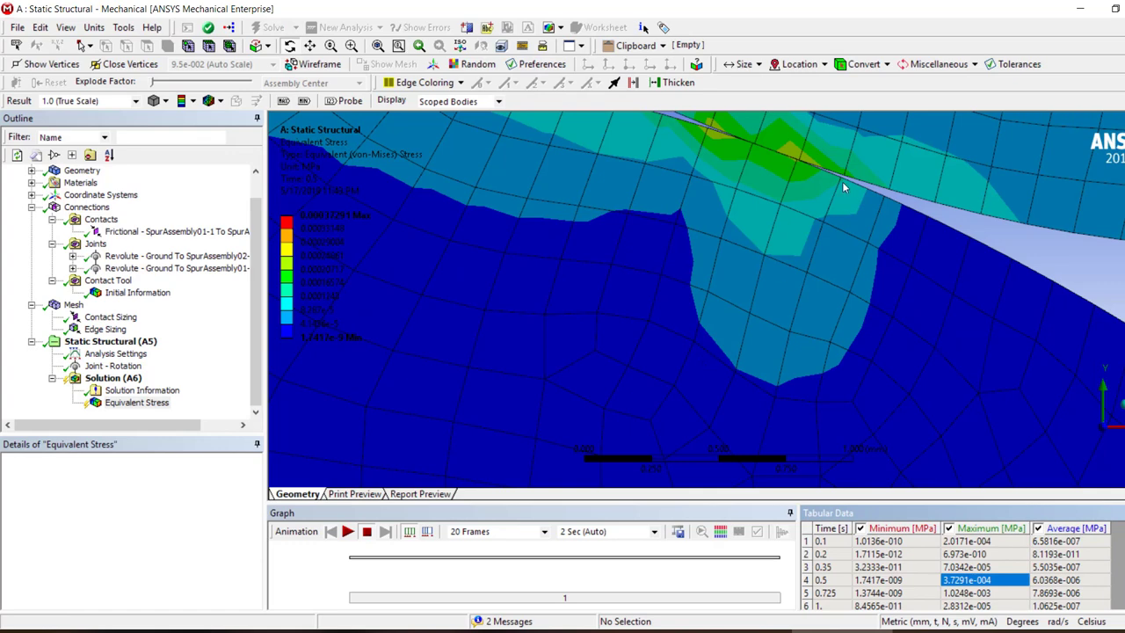
pyautogui.scroll(-5, 702, 368)
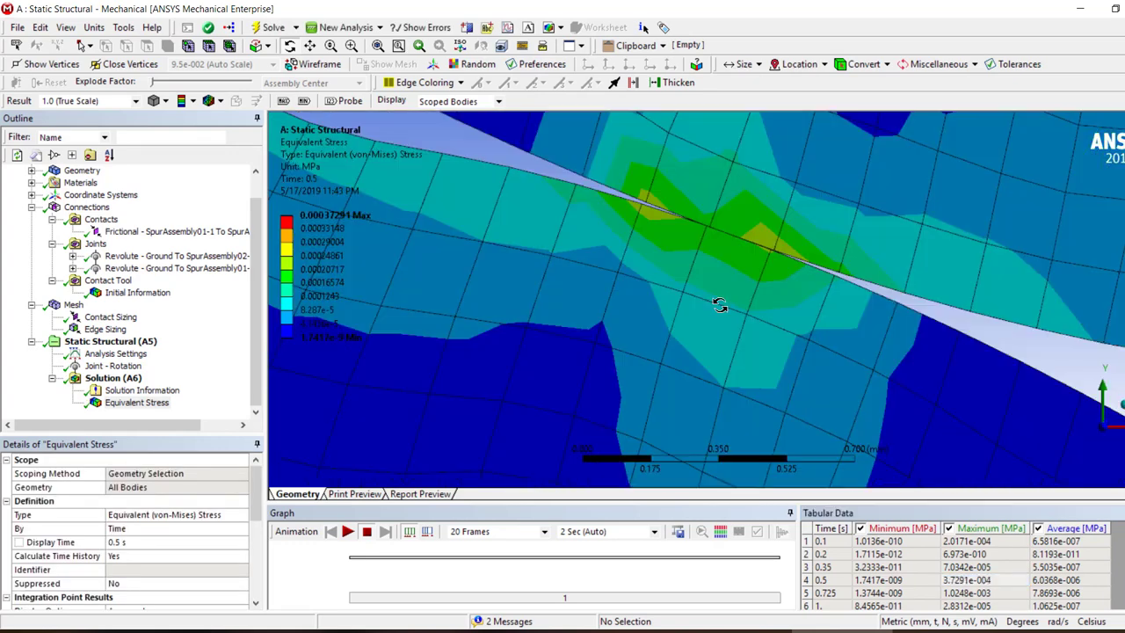
pyautogui.scroll(-5, 725, 304)
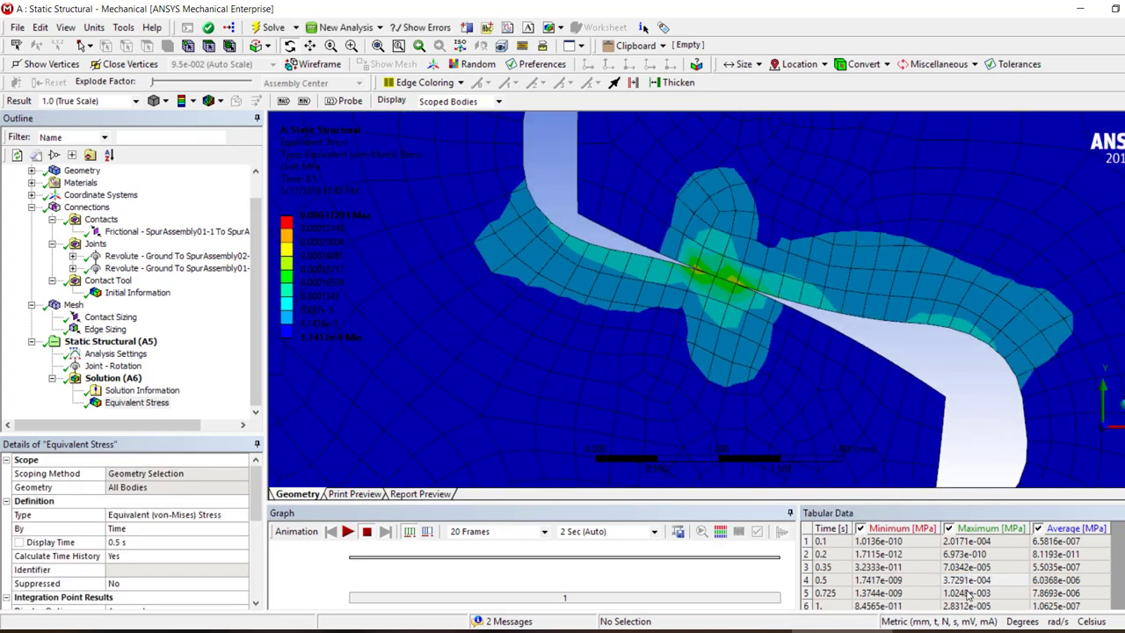
# Retrieve the equivalent stress result at 0.725 s and inspect the contact stress between the meshing teeth.
pyautogui.rightClick(967, 596)
pyautogui.click(999, 532)
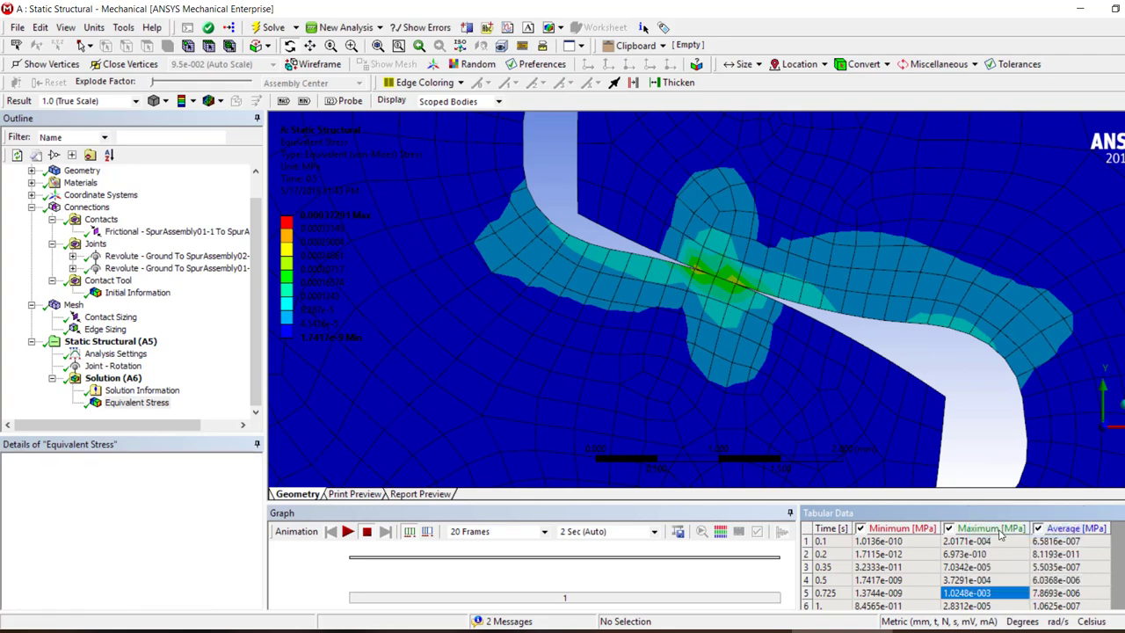
pyautogui.moveTo(777, 246); pyautogui.dragTo(777, 239, button='middle')
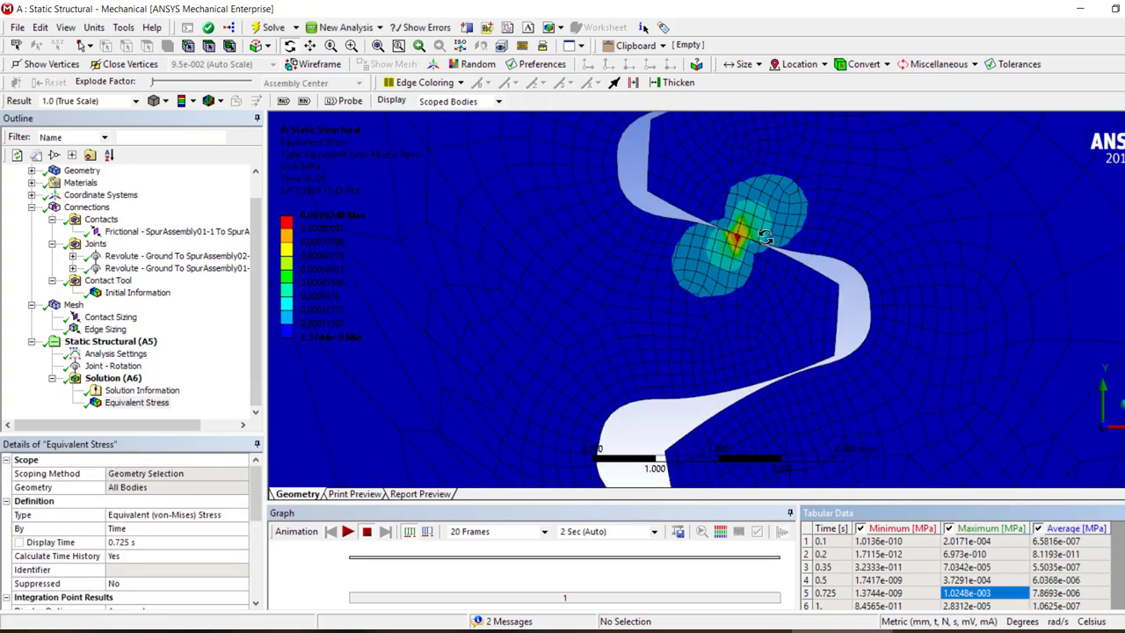
pyautogui.moveTo(765, 227); pyautogui.dragTo(704, 272, button='right')
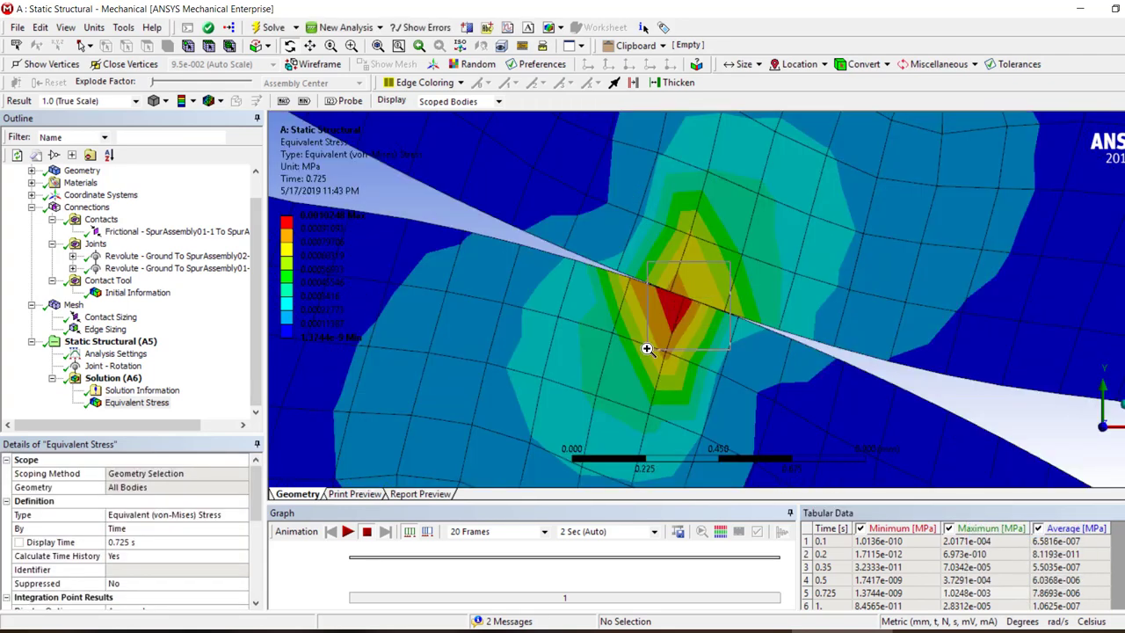
pyautogui.scroll(3, 648, 317)
pyautogui.scroll(-4, 673, 326)
pyautogui.scroll(-6, 737, 322)
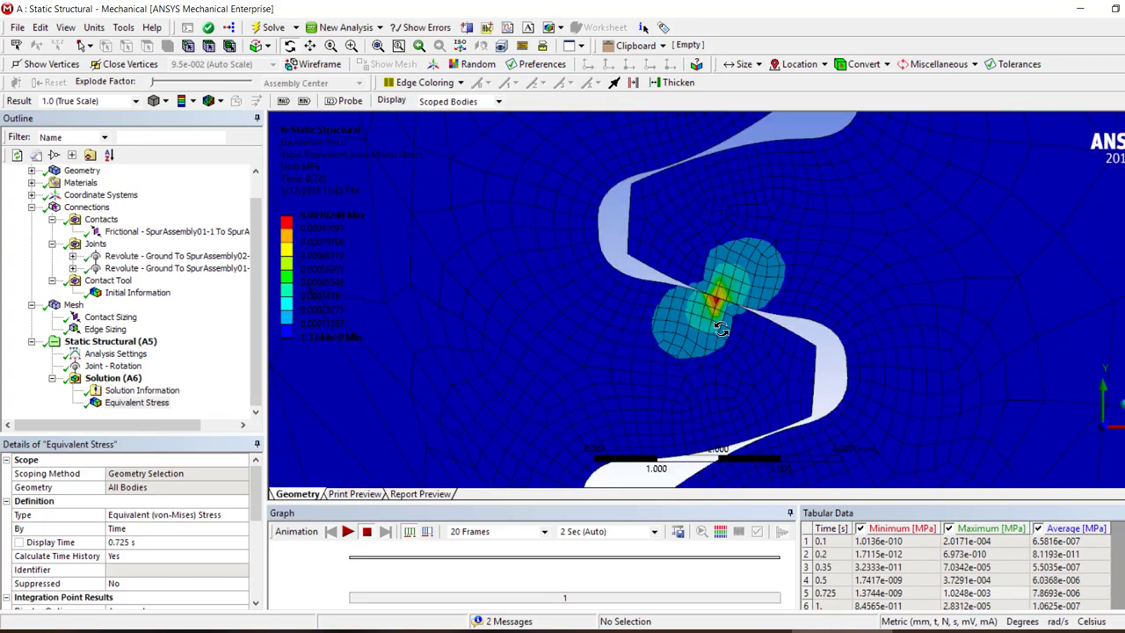
pyautogui.scroll(2, 589, 301)
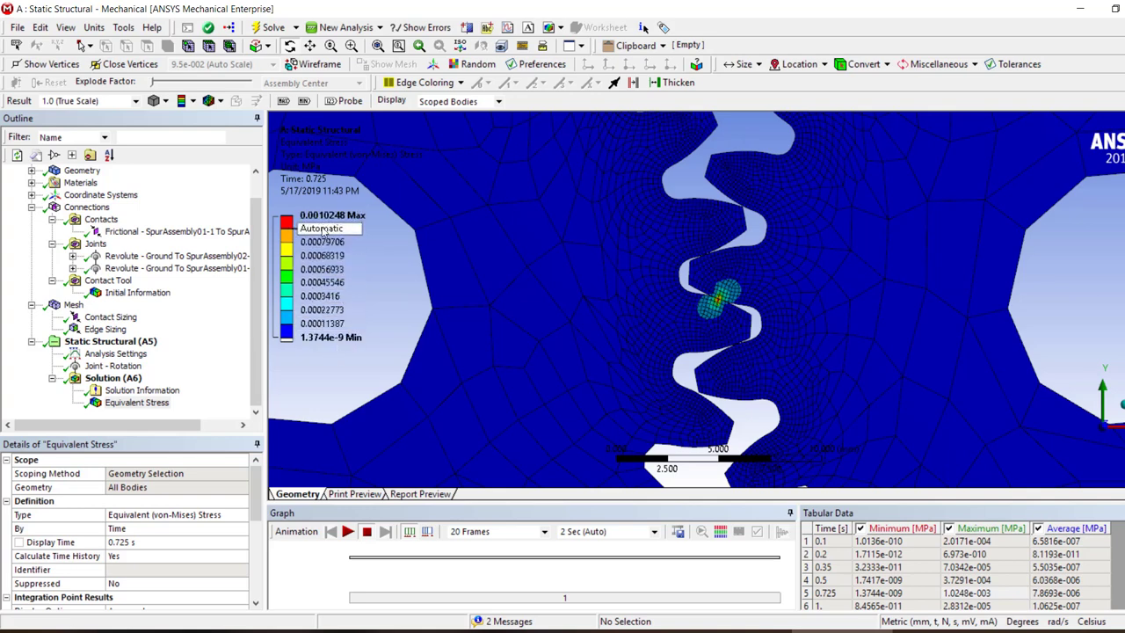
# Try the Metric (mm, kg, N, s, mV, mA) units for the stress result, and return to Metric (mm, t, N, s, mV, mA).
pyautogui.click(86, 27)
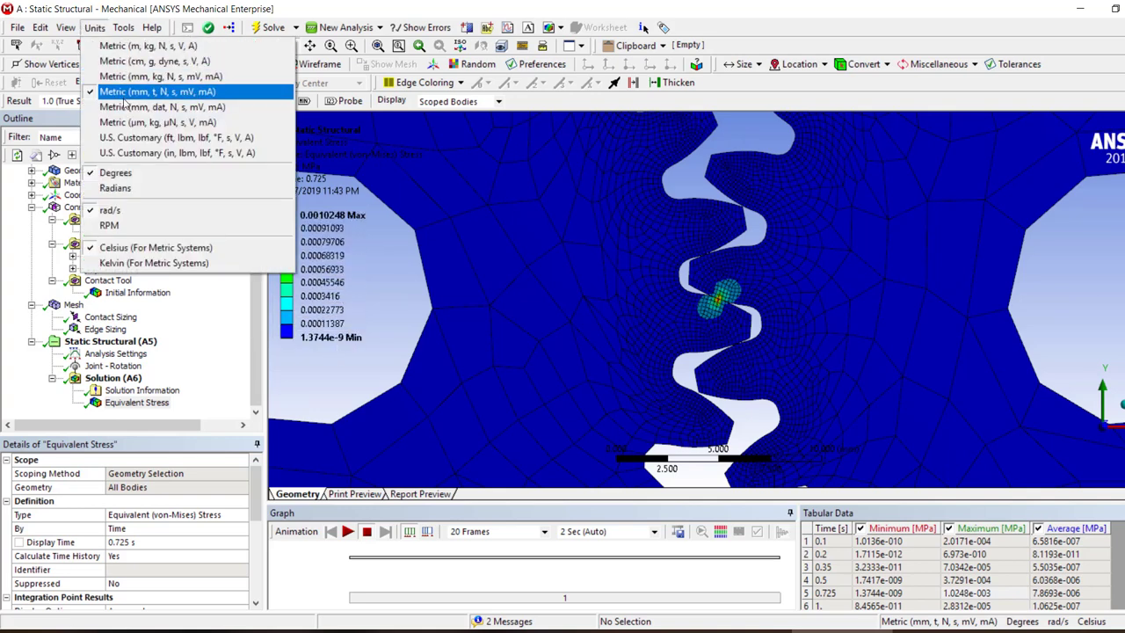
pyautogui.click(130, 78)
pyautogui.click(93, 27)
pyautogui.click(132, 92)
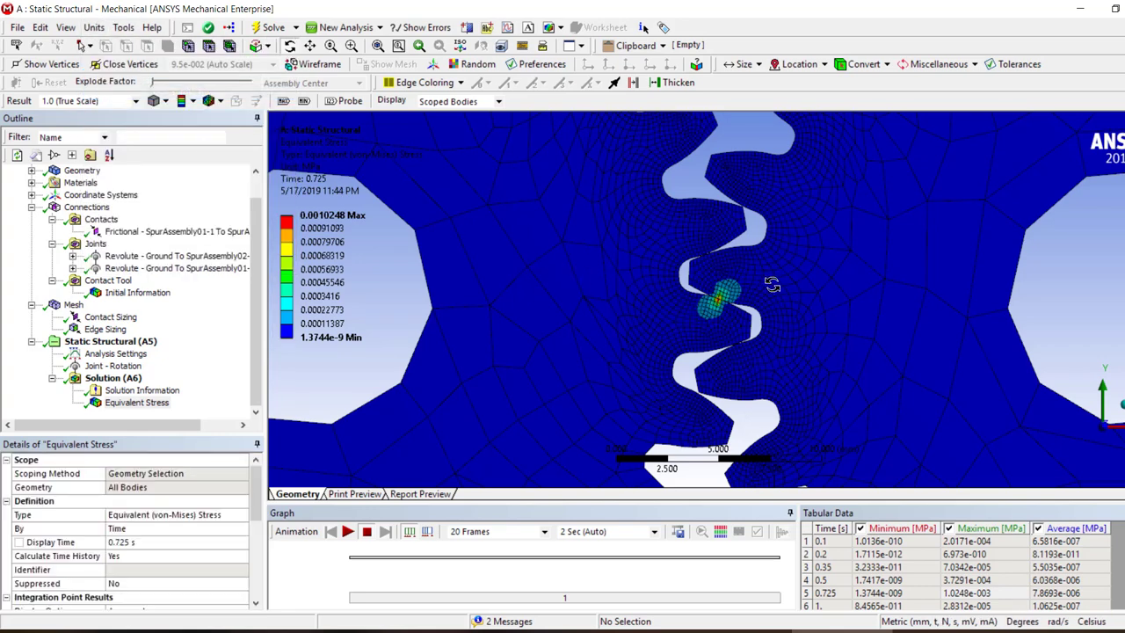
# Fit both gears in view, review the joint rotation load on its gear, and redisplay the equivalent stress result.
pyautogui.moveTo(758, 281); pyautogui.dragTo(687, 327, button='right')
pyautogui.press('F7')
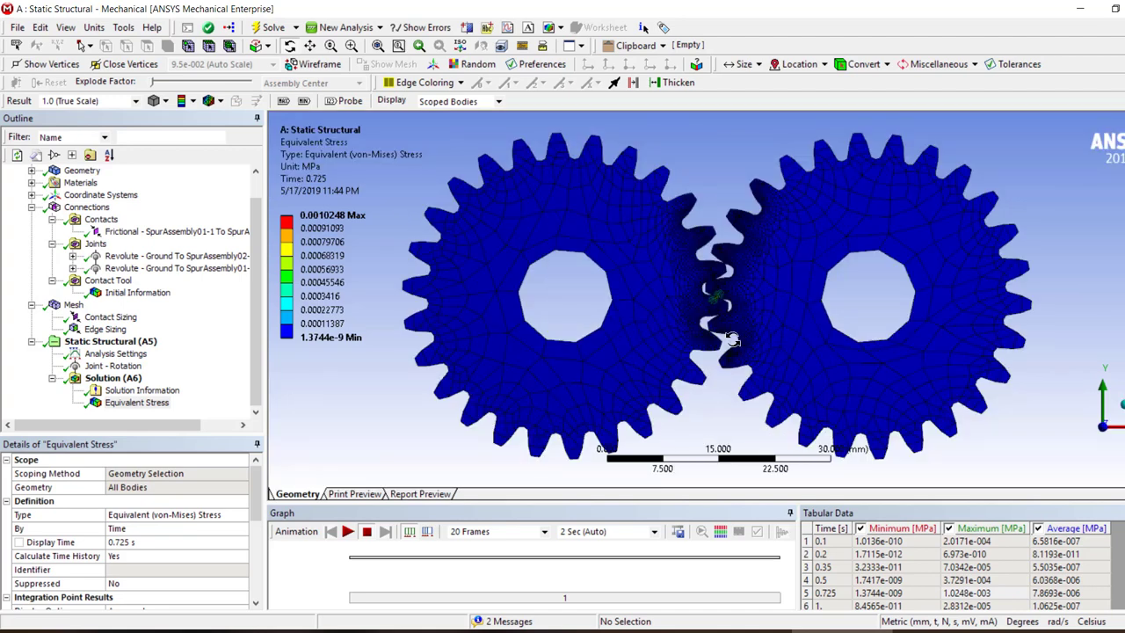
pyautogui.click(111, 366)
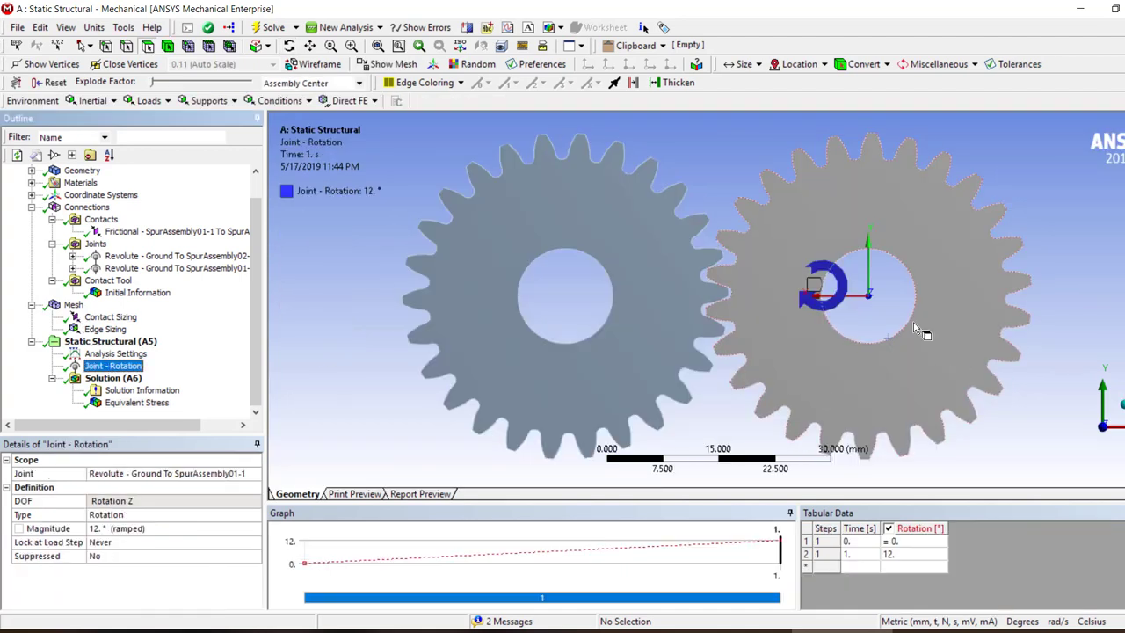
pyautogui.moveTo(852, 297); pyautogui.dragTo(810, 328, button='middle')
pyautogui.click(137, 402)
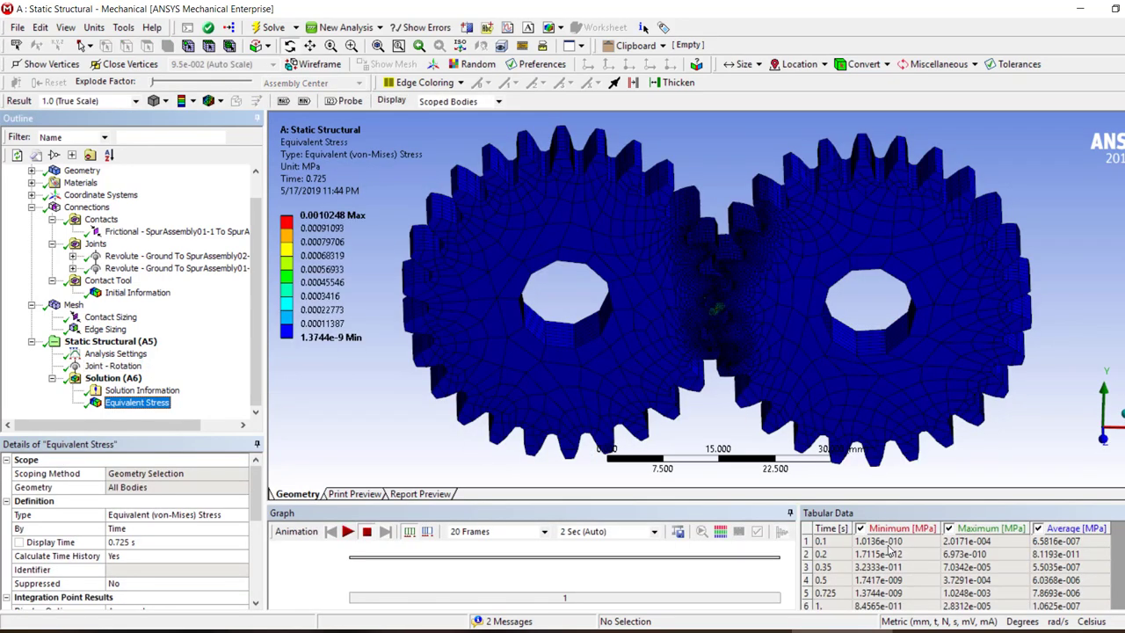
# Retrieve the equivalent stress result at 1 s and review the frictional contact between the two gears.
pyautogui.rightClick(992, 605)
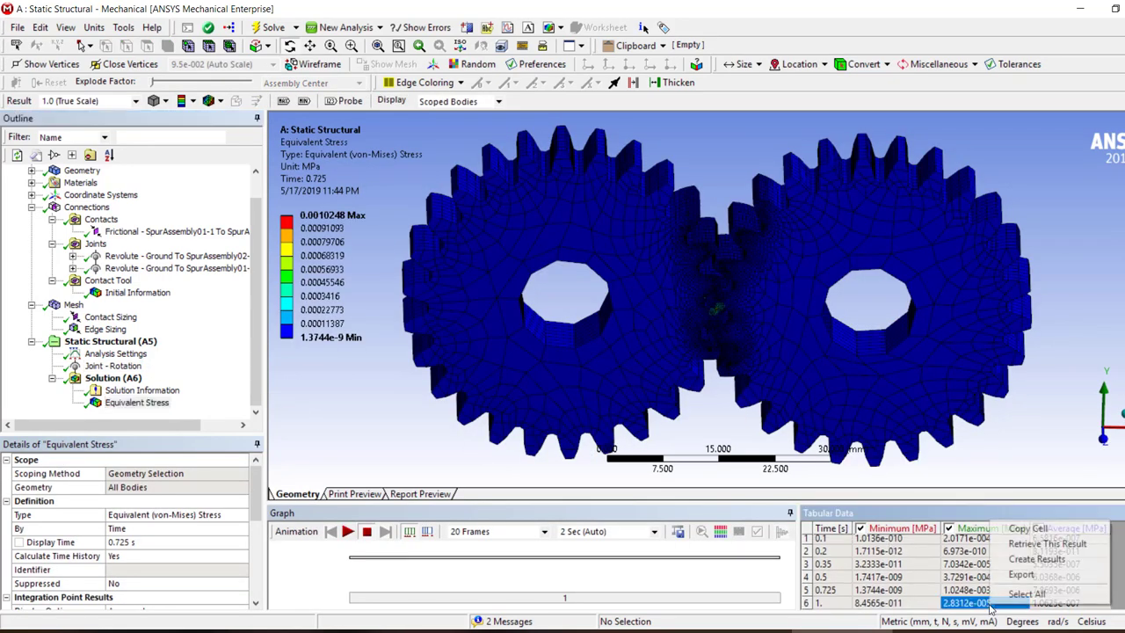
pyautogui.click(1014, 544)
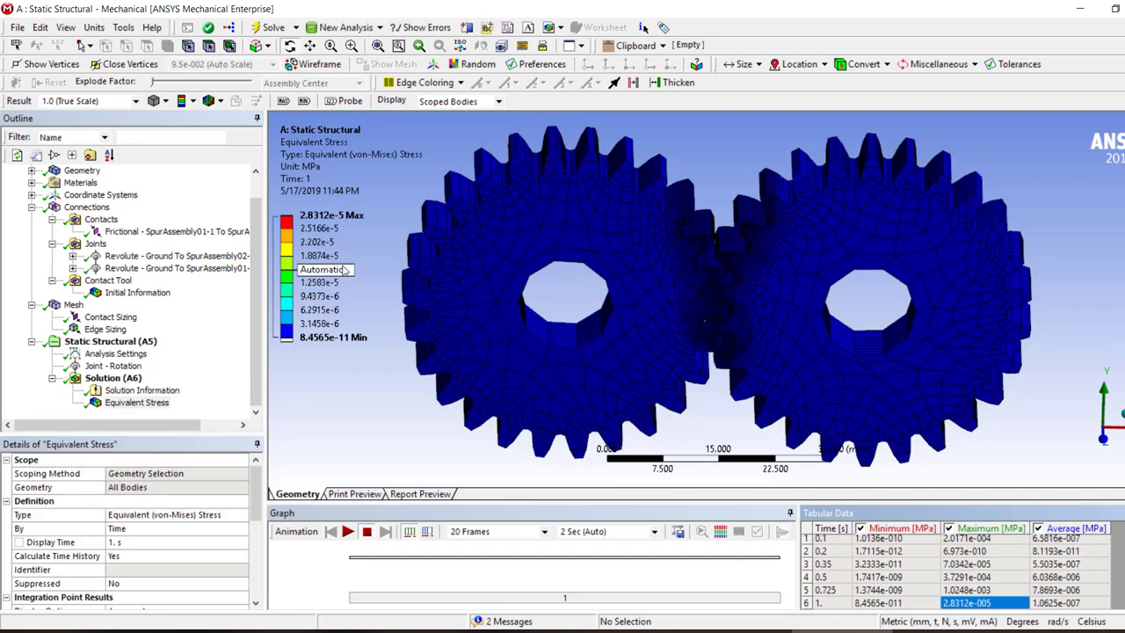
pyautogui.click(176, 231)
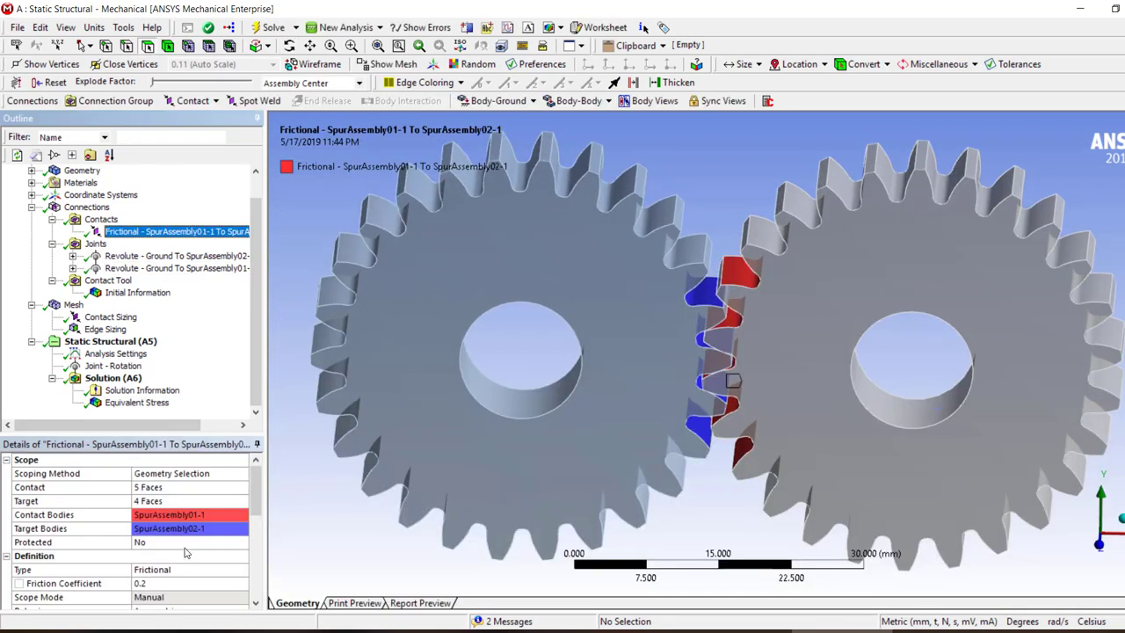
# Set the joint rotation magnitude to -12° and solve the analysis again.
pyautogui.click(112, 365)
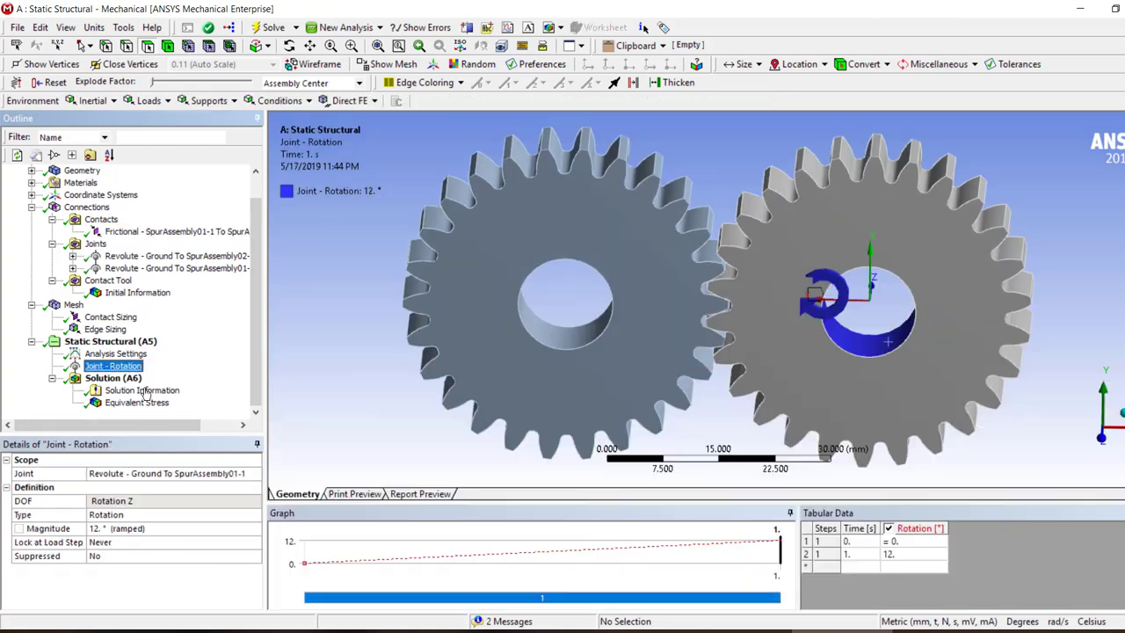
pyautogui.click(96, 529)
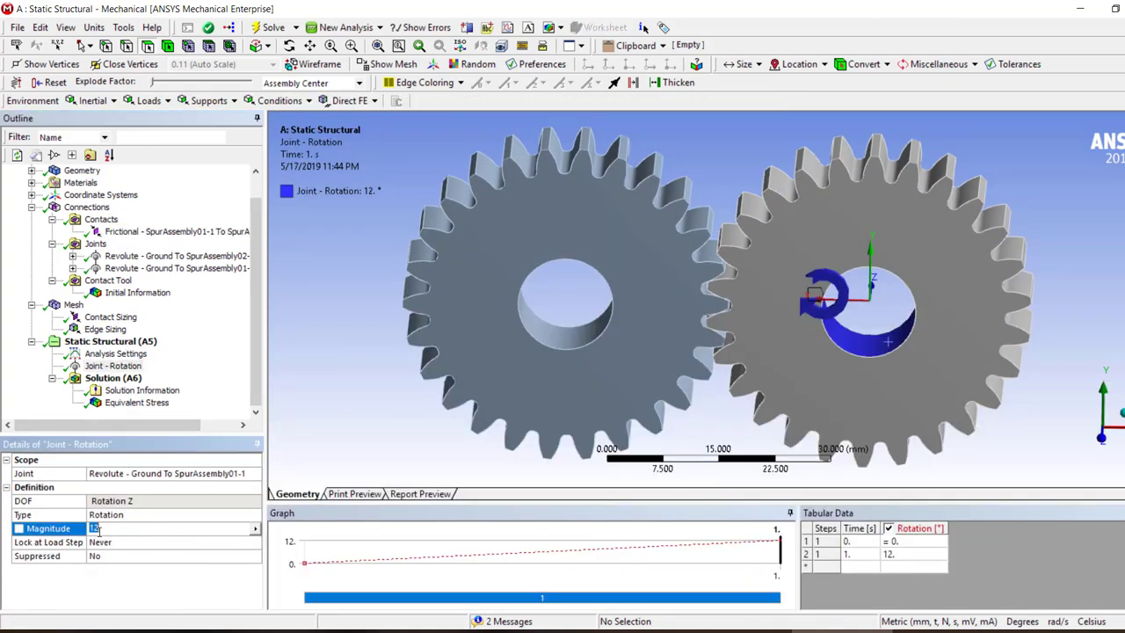
pyautogui.write('-')
pyautogui.press('Return')
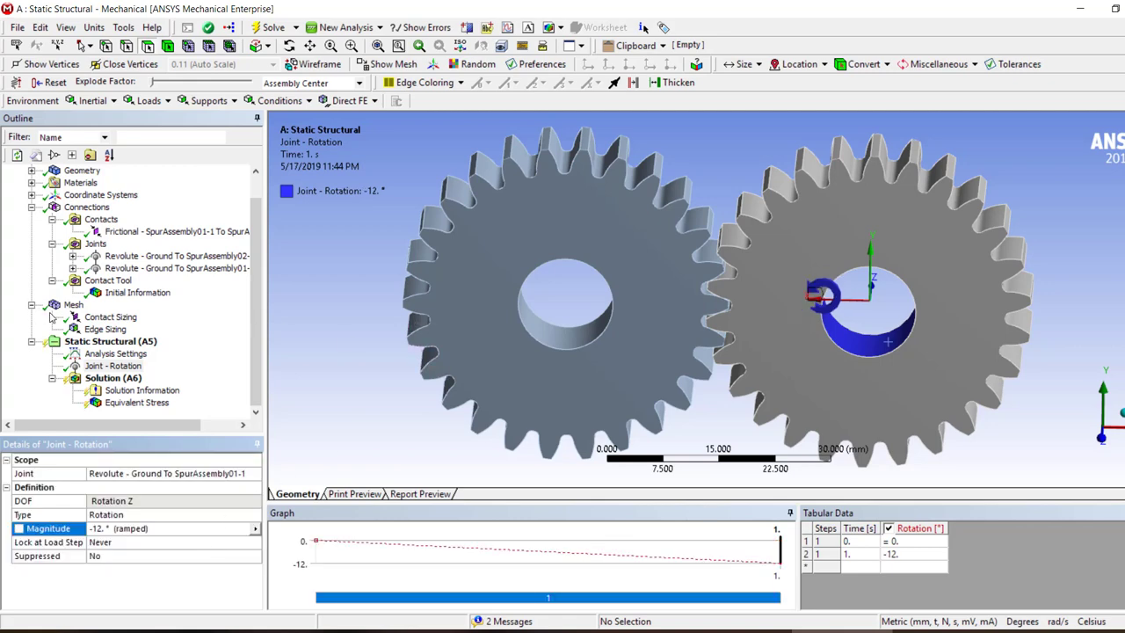
pyautogui.rightClick(116, 379)
pyautogui.click(181, 416)
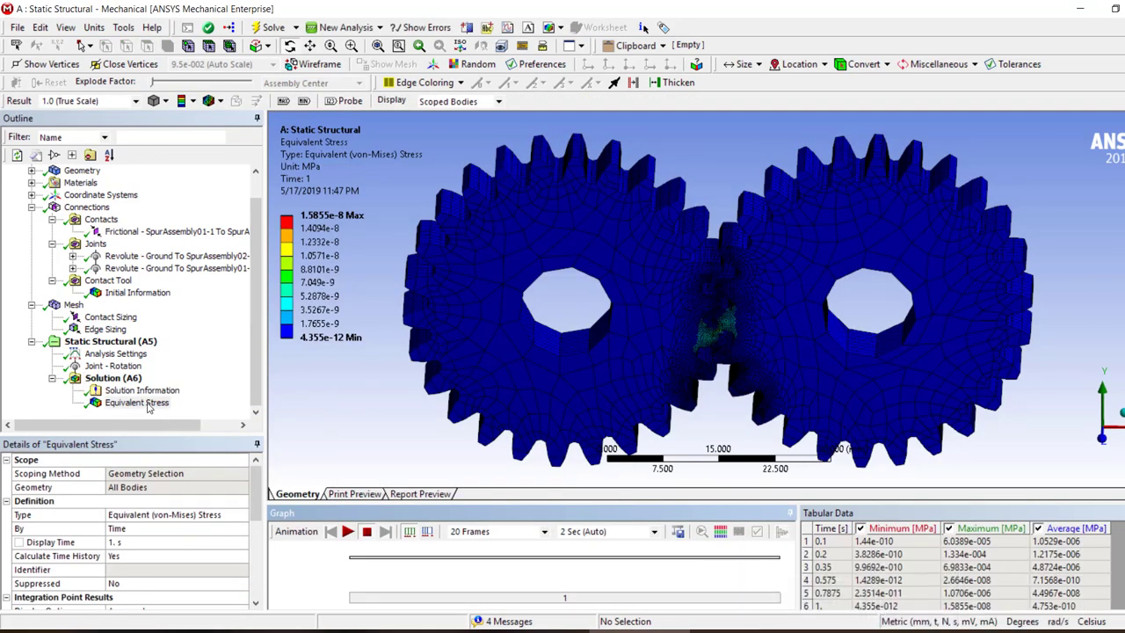
# Retrieve the equivalent stress result of the new solution at 1 s and examine the stress at the tooth contact.
pyautogui.click(147, 404)
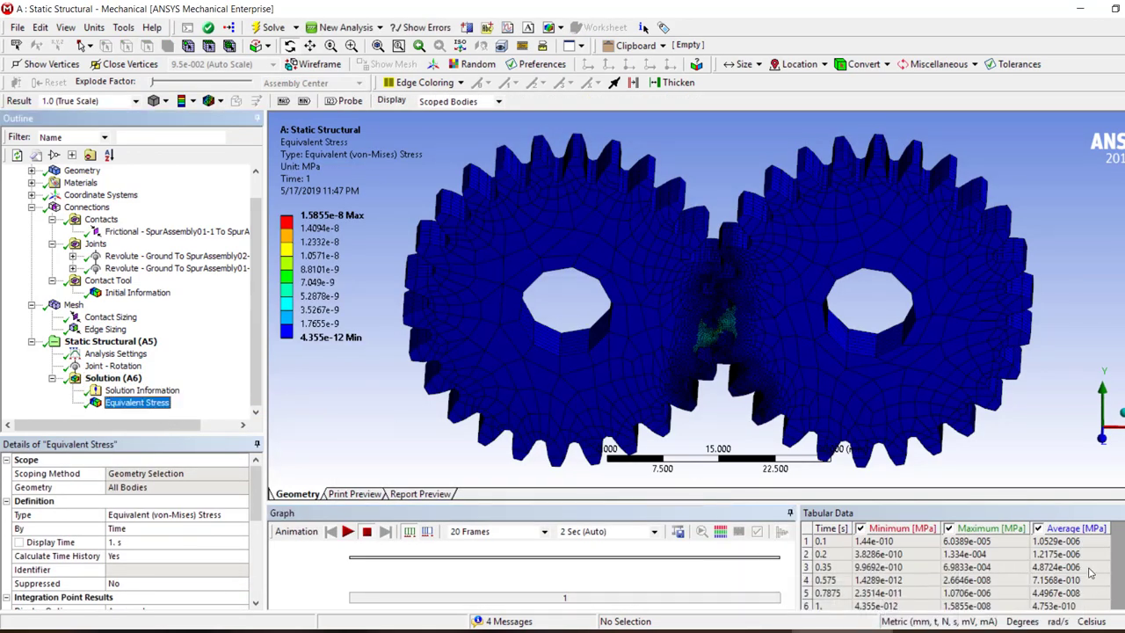
pyautogui.click(982, 603)
pyautogui.rightClick(992, 601)
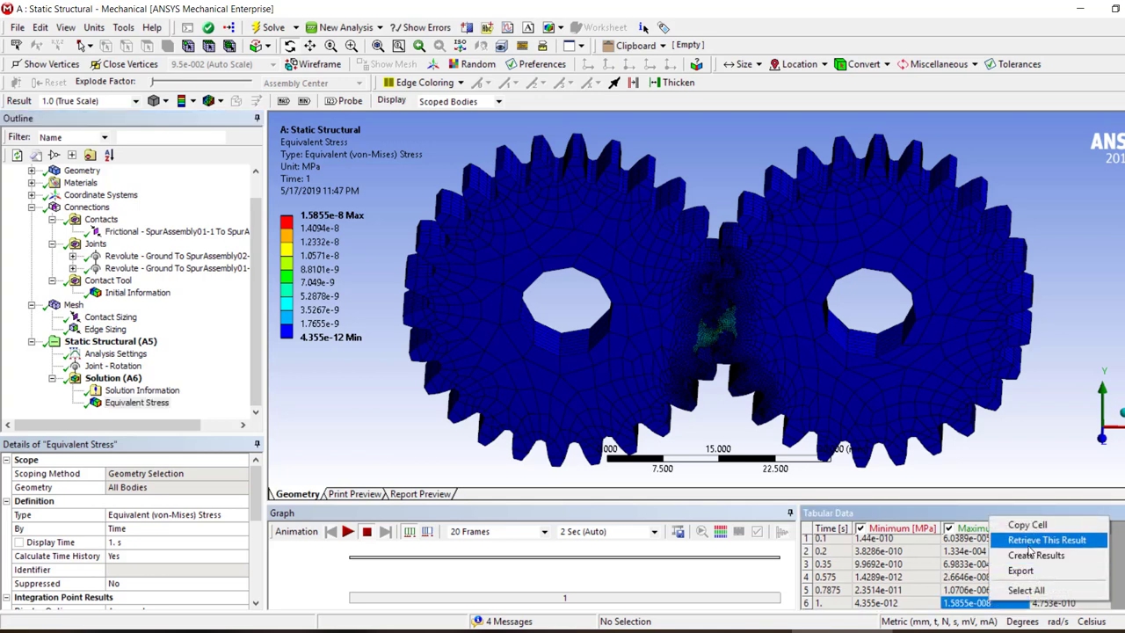
pyautogui.click(1030, 541)
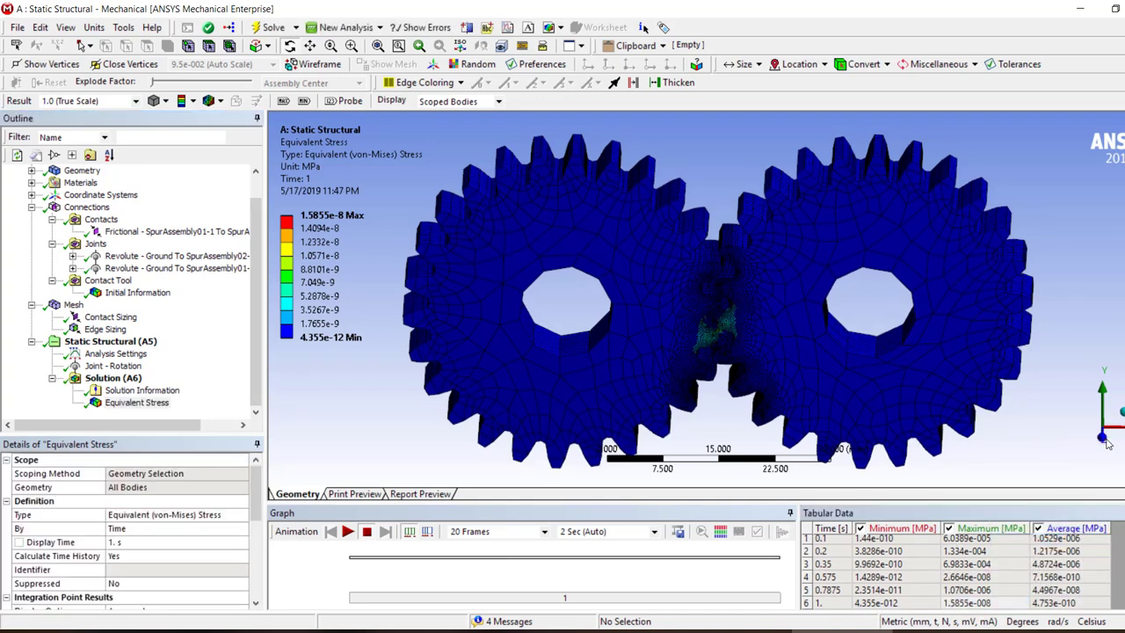
pyautogui.moveTo(799, 301); pyautogui.dragTo(682, 357, button='right')
pyautogui.scroll(5, 556, 324)
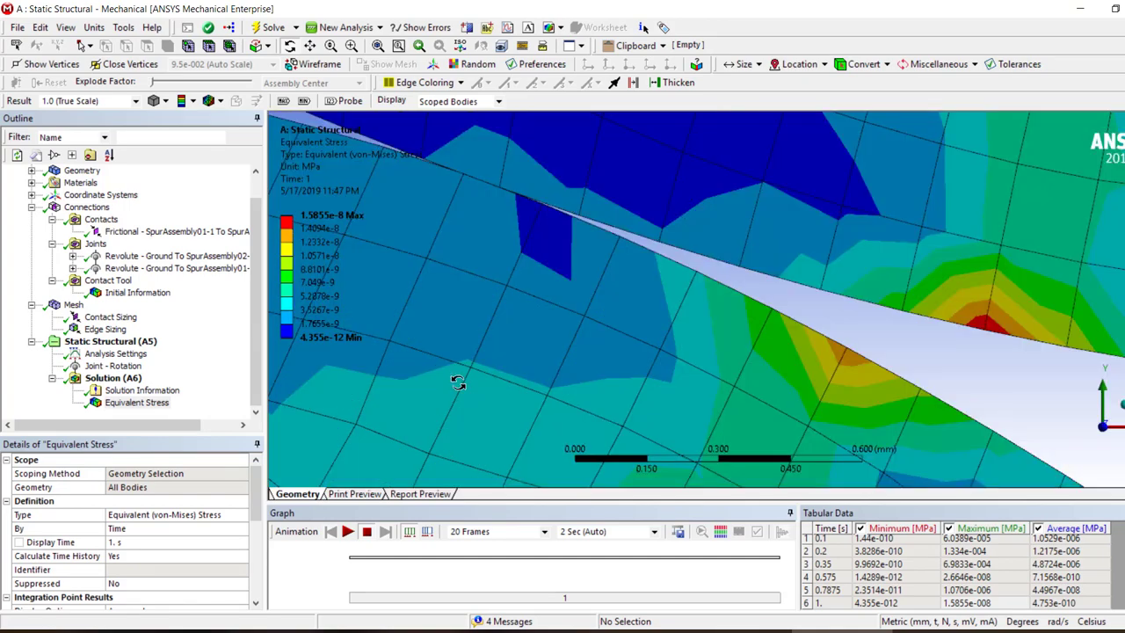
pyautogui.scroll(-3, 761, 349)
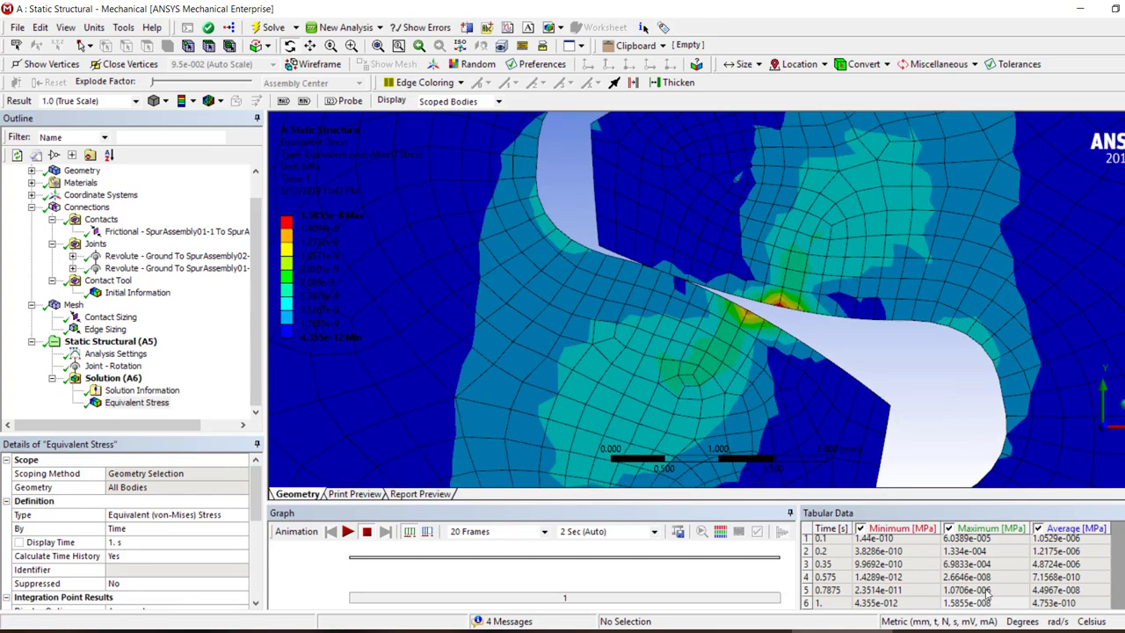
# Retrieve the equivalent stress result at 0.7875 s for the contacting teeth.
pyautogui.rightClick(978, 590)
pyautogui.click(1011, 530)
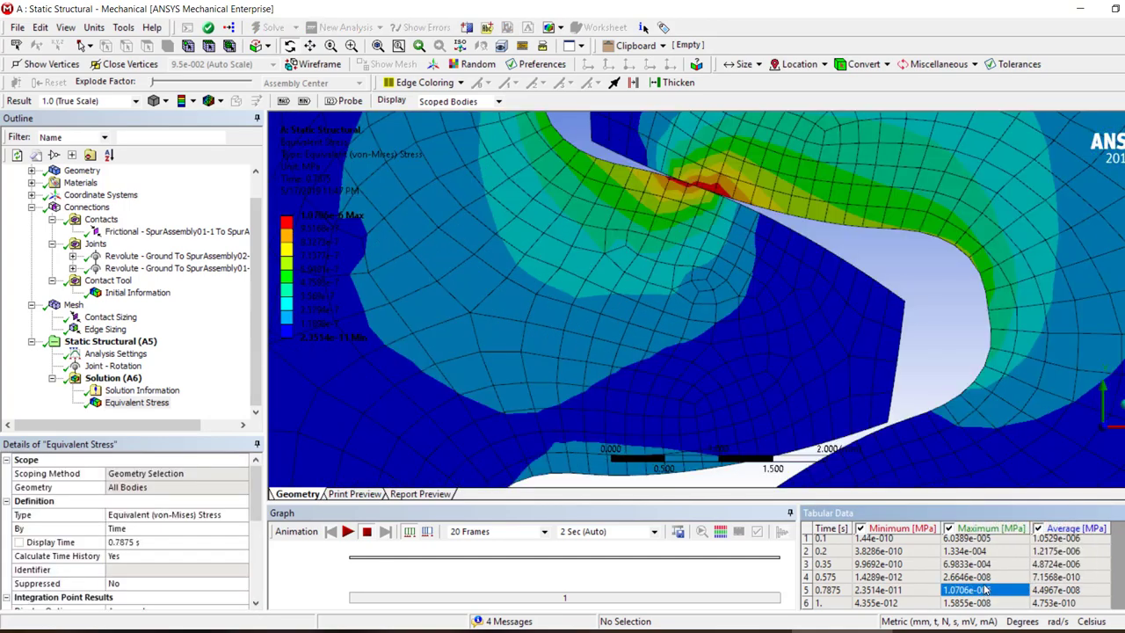
pyautogui.rightClick(984, 576)
pyautogui.click(961, 580)
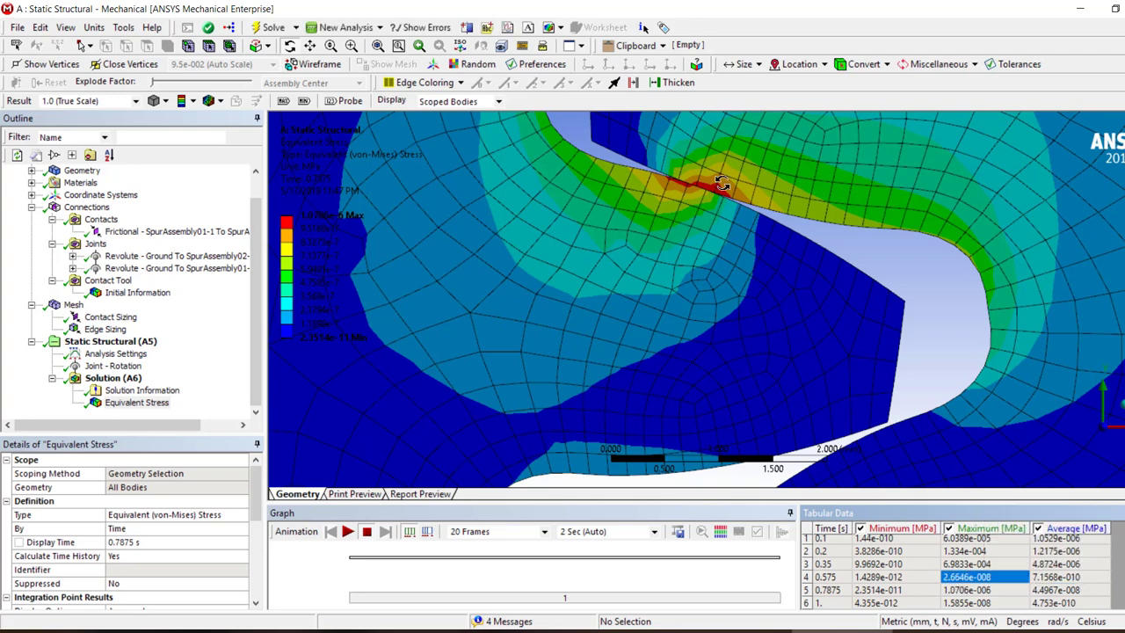
# Retrieve the equivalent stress result at 0.35 s and inspect the contact stress between the meshing teeth.
pyautogui.rightClick(967, 564)
pyautogui.click(1010, 501)
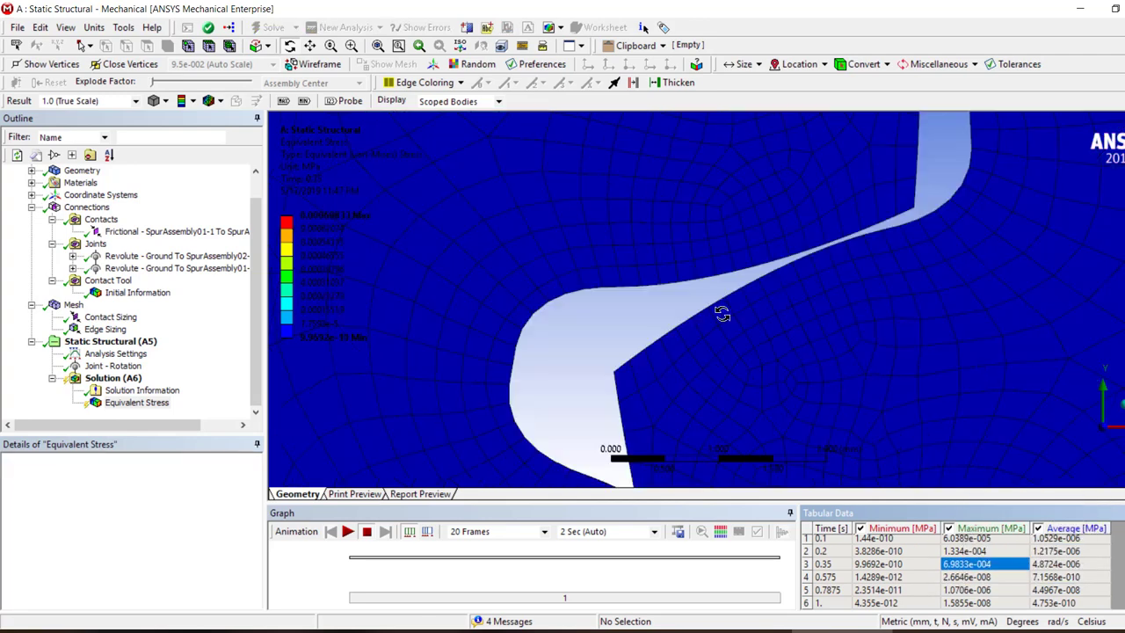
pyautogui.scroll(-5, 756, 255)
pyautogui.scroll(5, 716, 299)
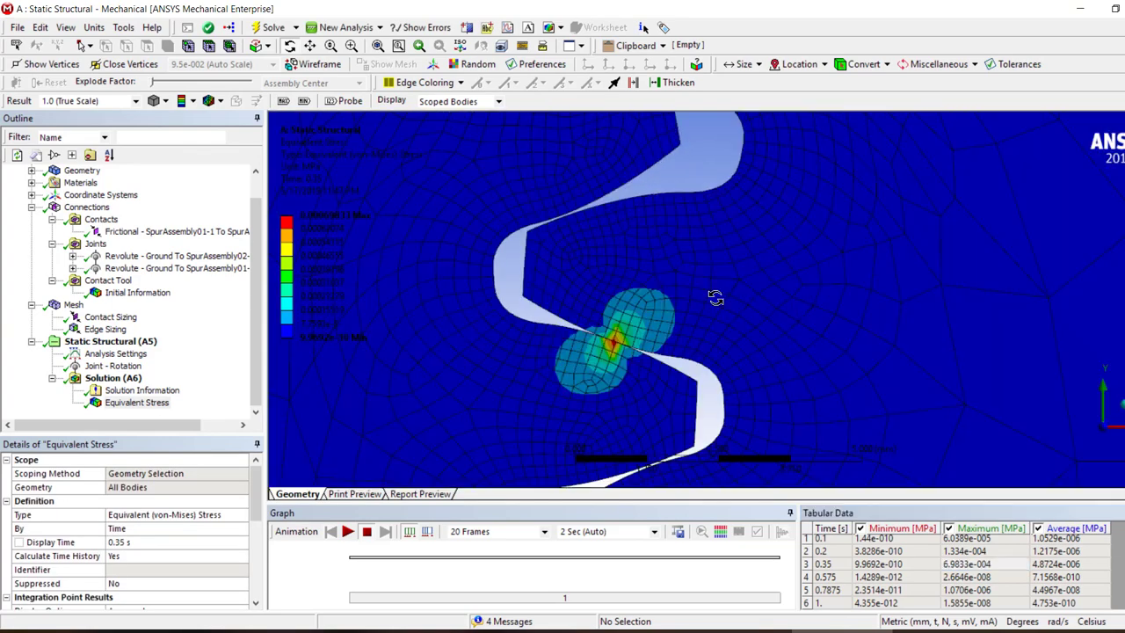
pyautogui.scroll(4, 588, 356)
pyautogui.scroll(-2, 683, 334)
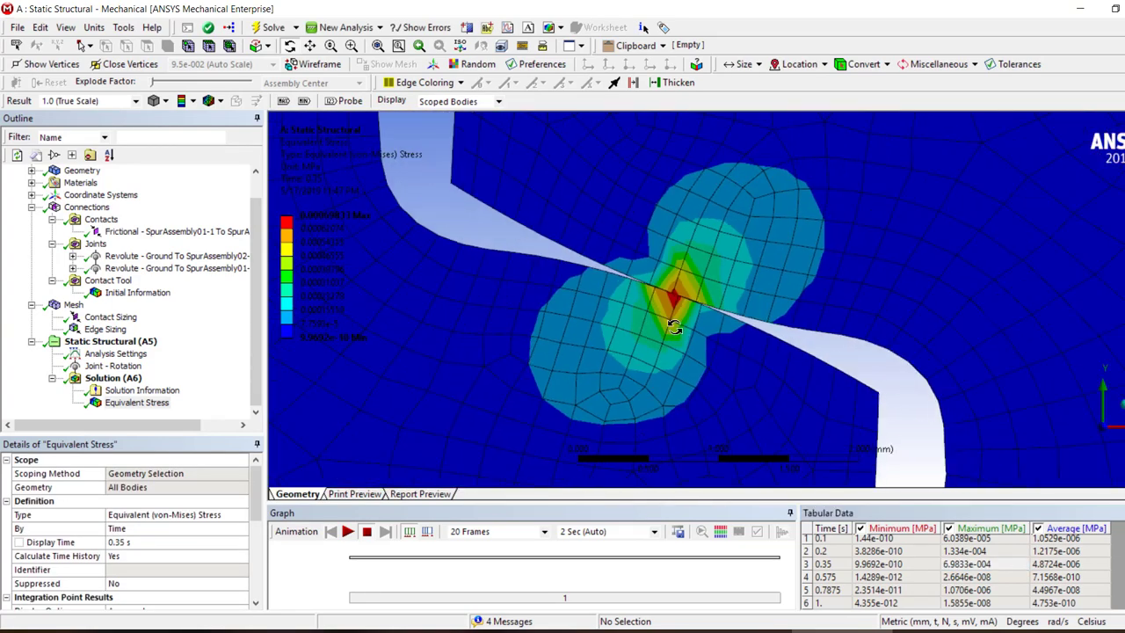
pyautogui.scroll(-2, 674, 326)
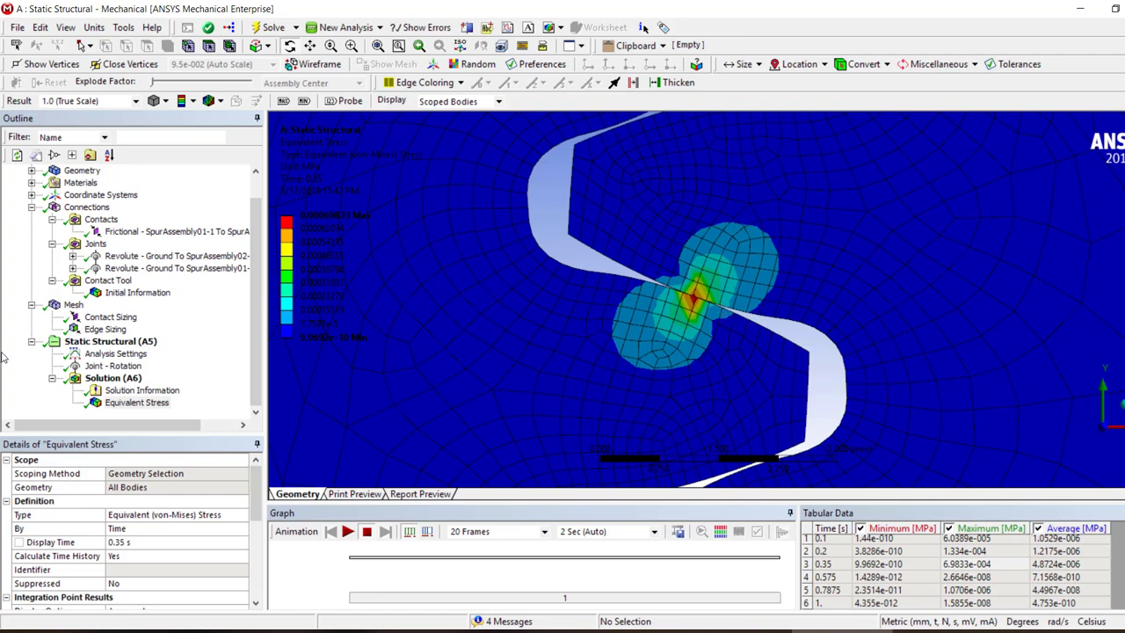
# Review the initial time step in the analysis settings and the ground revolute joint of the SpurAssembly01-1 gear.
pyautogui.click(115, 354)
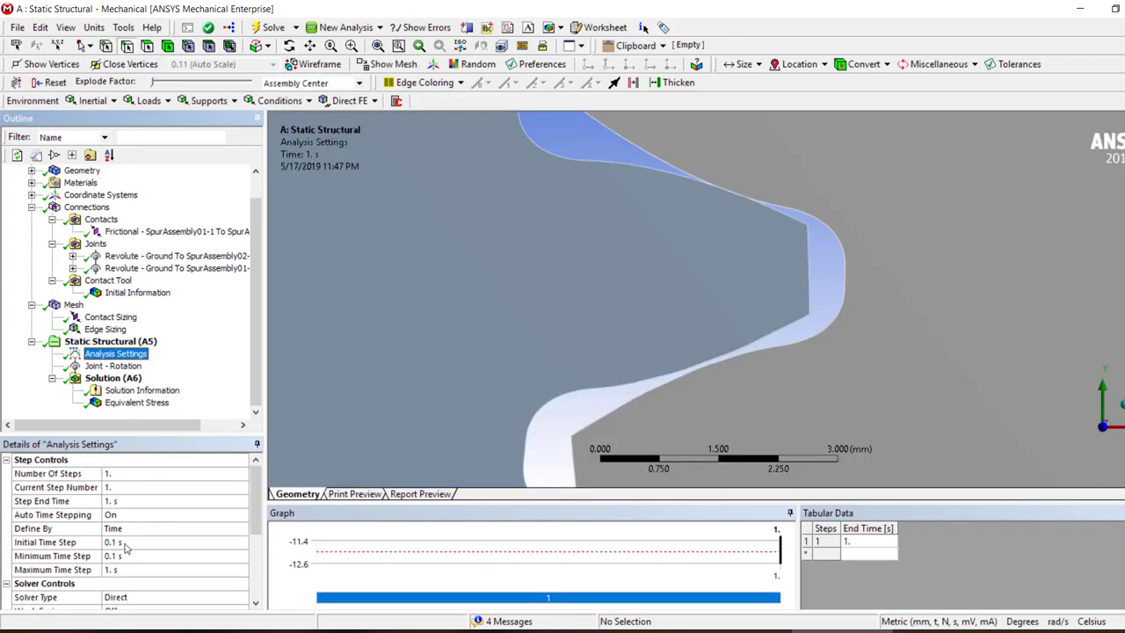
pyautogui.click(125, 543)
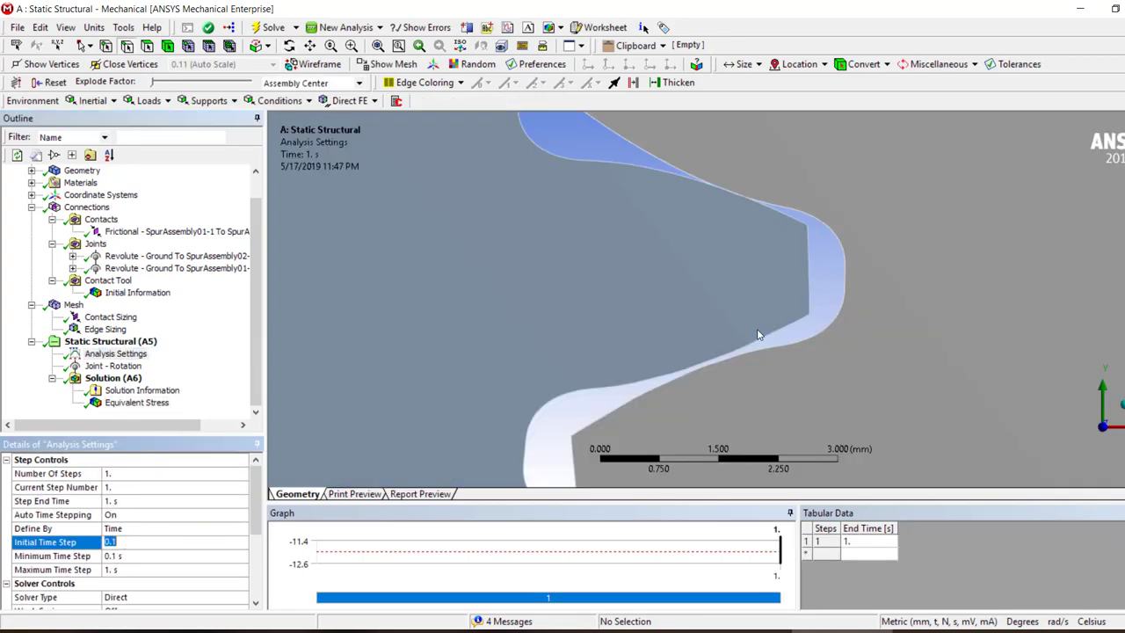
pyautogui.click(694, 187)
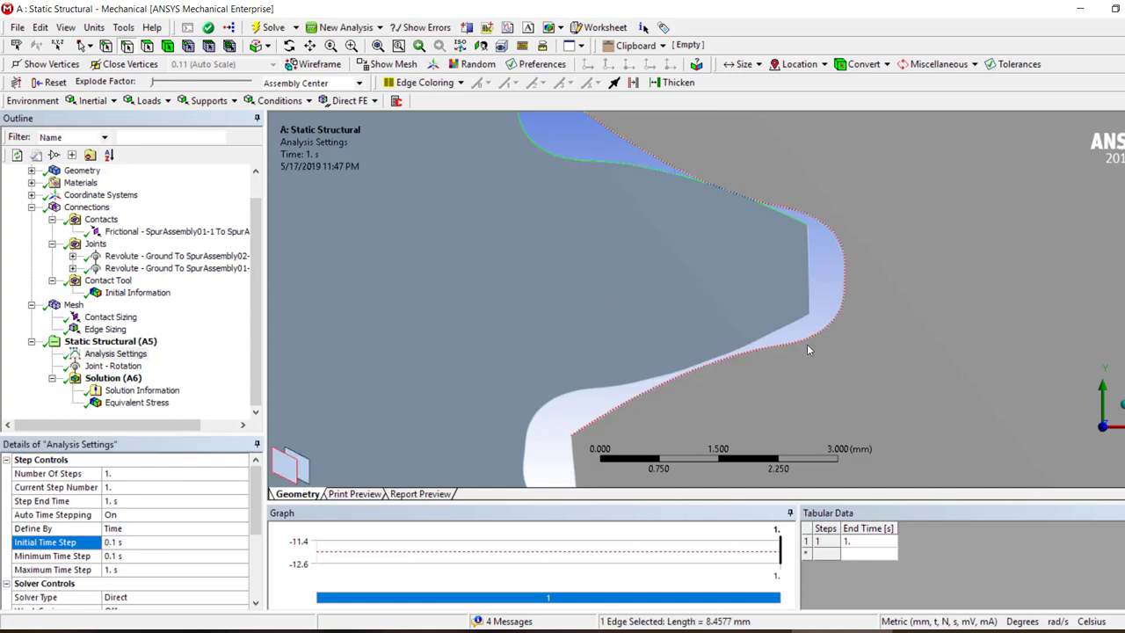
pyautogui.click(149, 268)
pyautogui.moveTo(929, 332); pyautogui.dragTo(909, 344, button='middle')
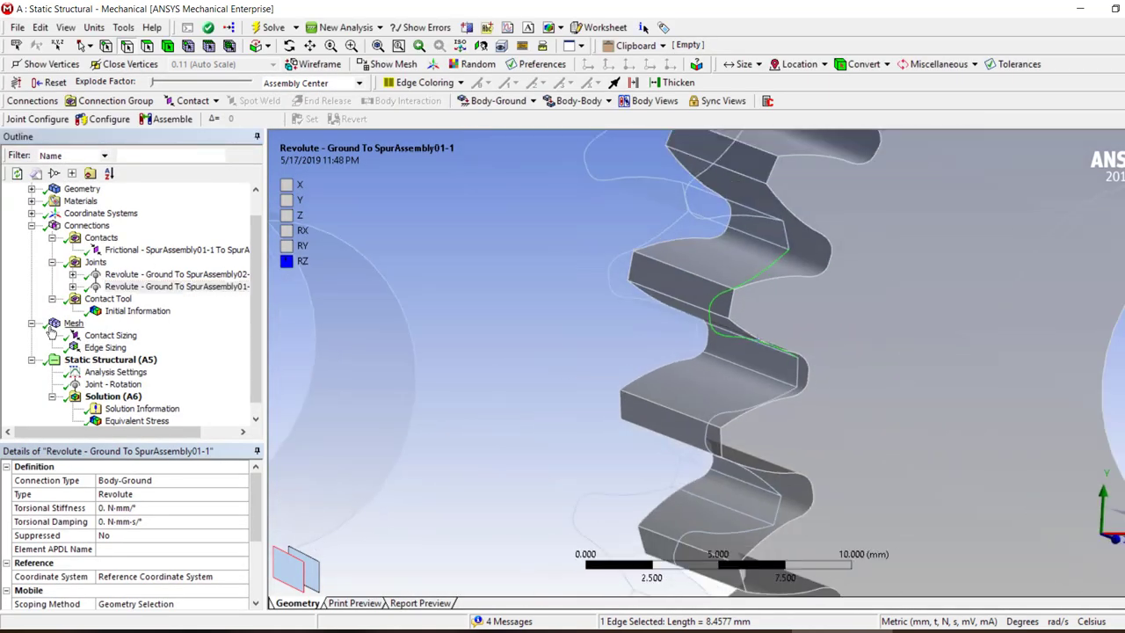
# Insert a remote displacement on the selected tooth edge, then select the SpurAssembly02-1 bore face and check the displacement components.
pyautogui.click(110, 360)
pyautogui.click(208, 101)
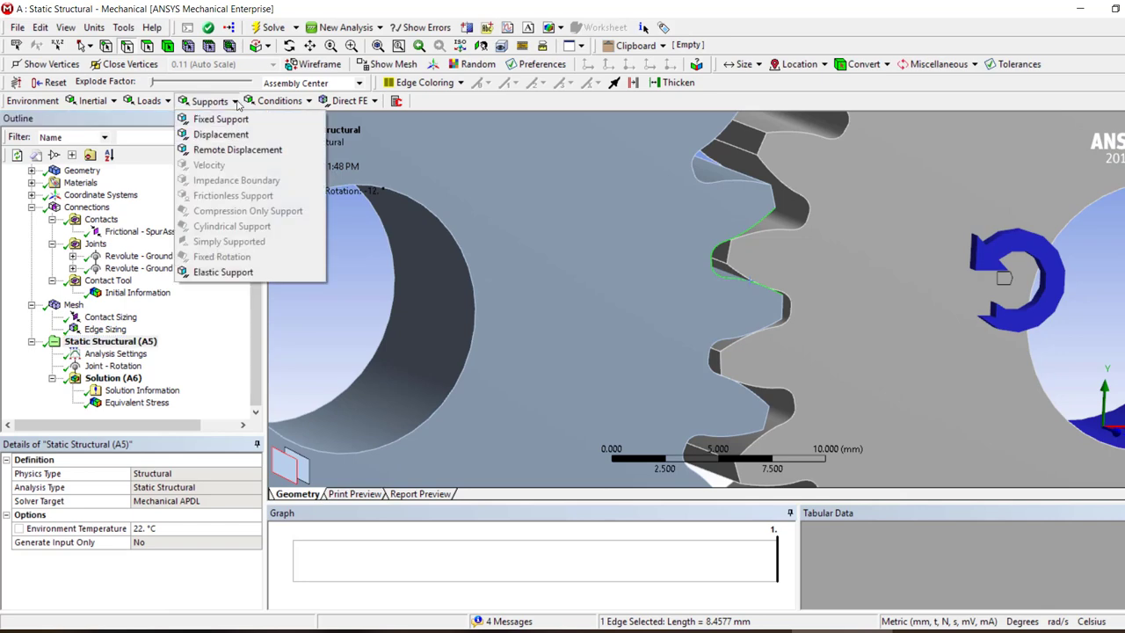
pyautogui.click(236, 150)
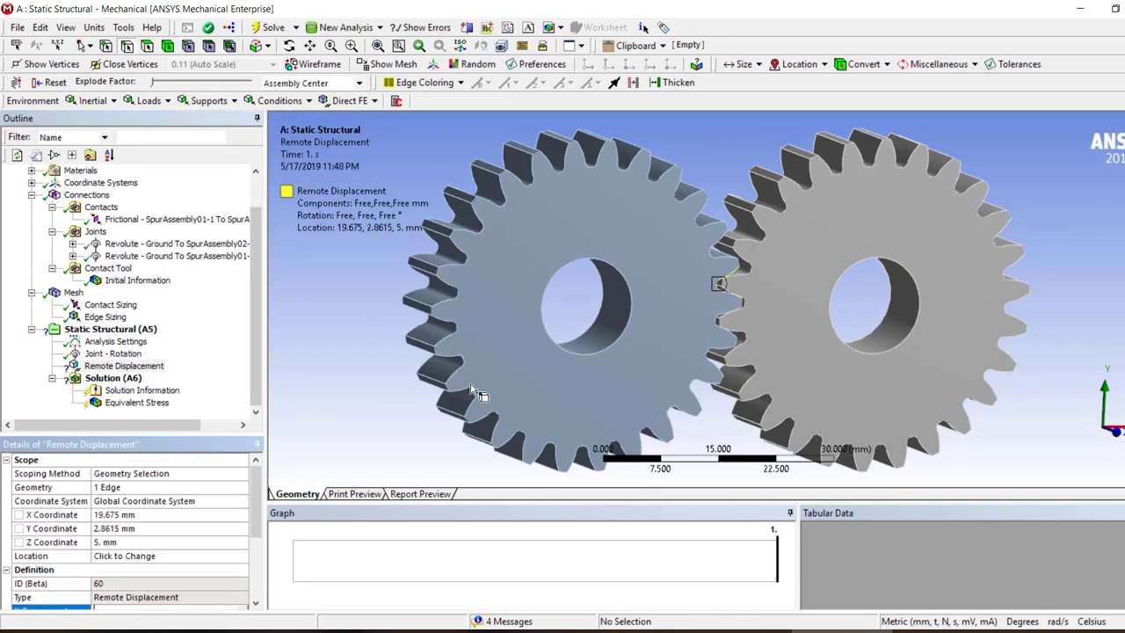
pyautogui.click(182, 48)
pyautogui.click(617, 327)
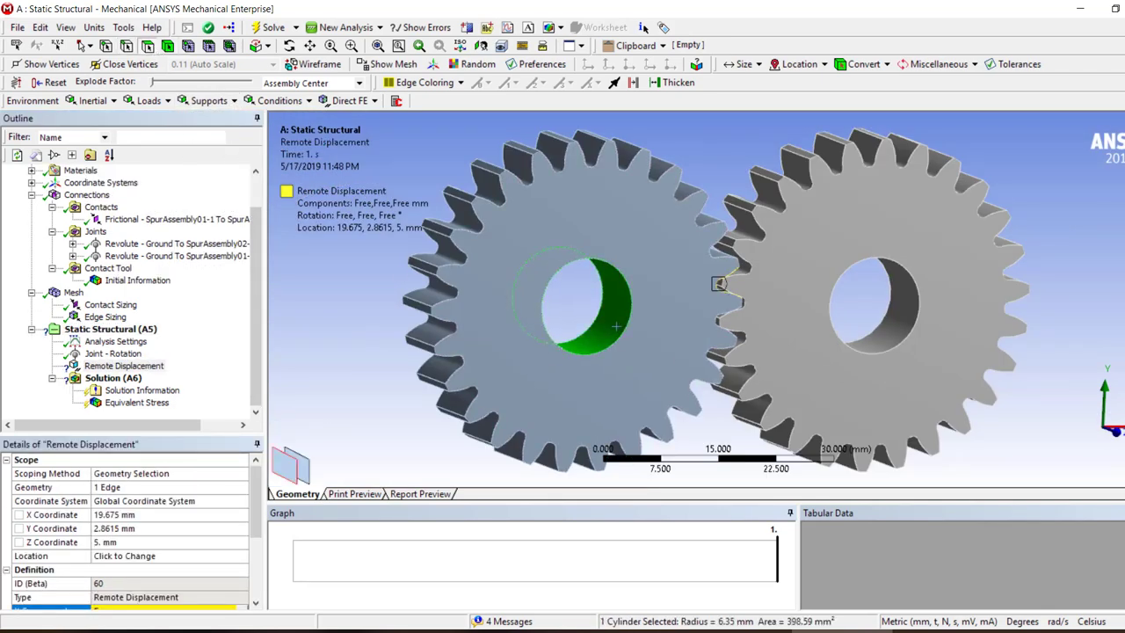
pyautogui.scroll(-3, 127, 562)
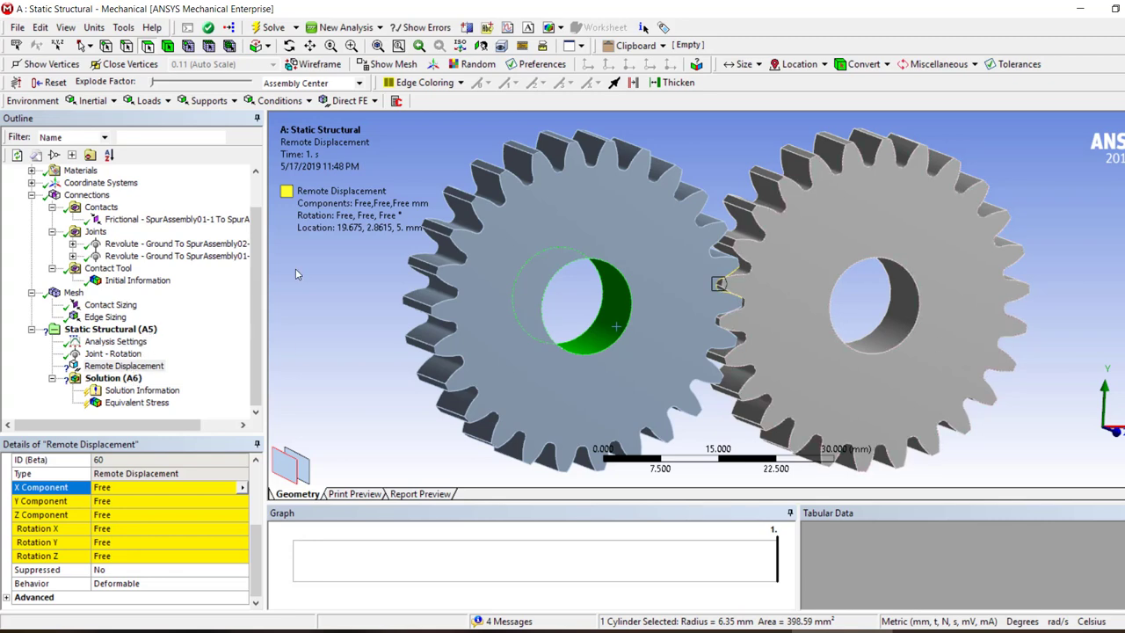
# Suppress both ground revolute joints of the gears.
pyautogui.click(138, 256)
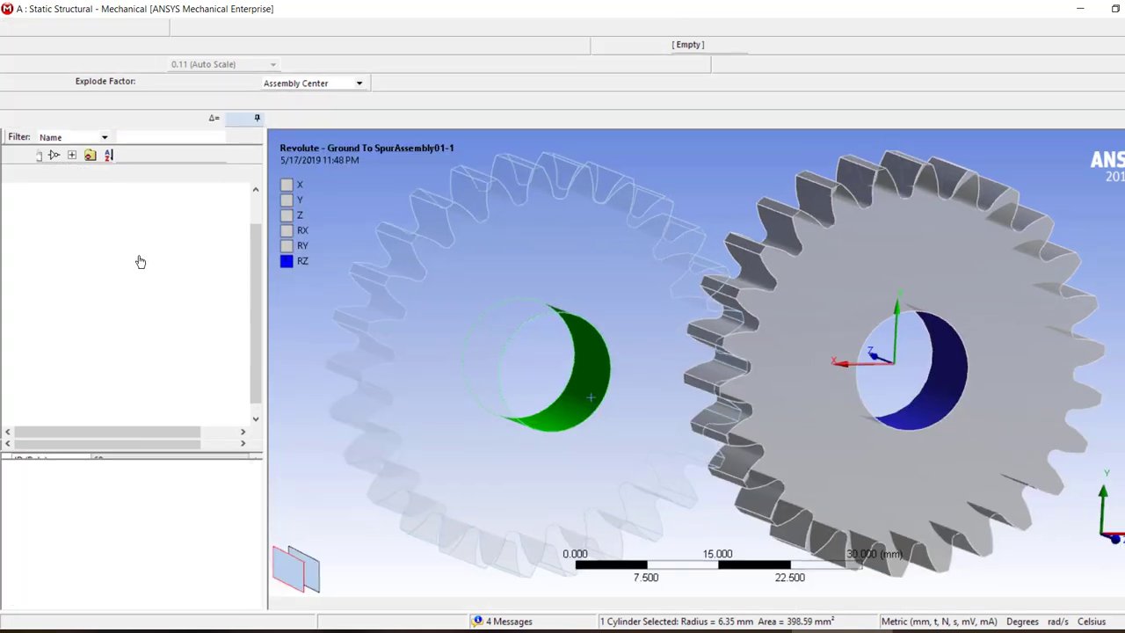
pyautogui.keyDown('ctrl'); pyautogui.click(136, 262); pyautogui.keyUp('ctrl')
pyautogui.rightClick(136, 264)
pyautogui.click(169, 274)
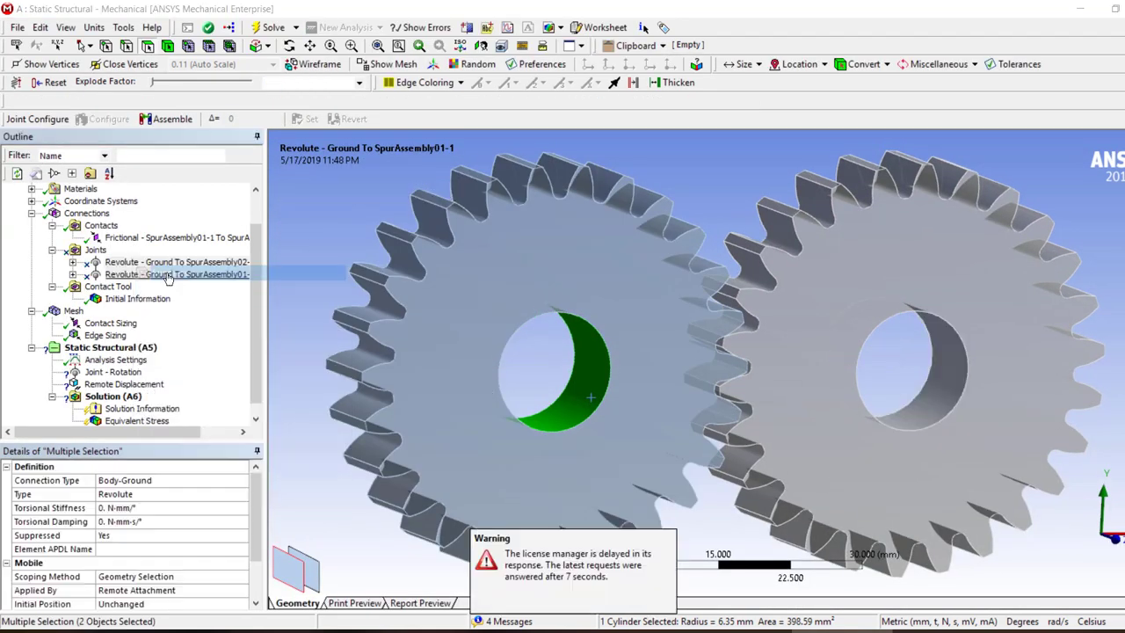
# Suppress the joint rotation load in the static structural analysis.
pyautogui.click(117, 376)
pyautogui.rightClick(117, 378)
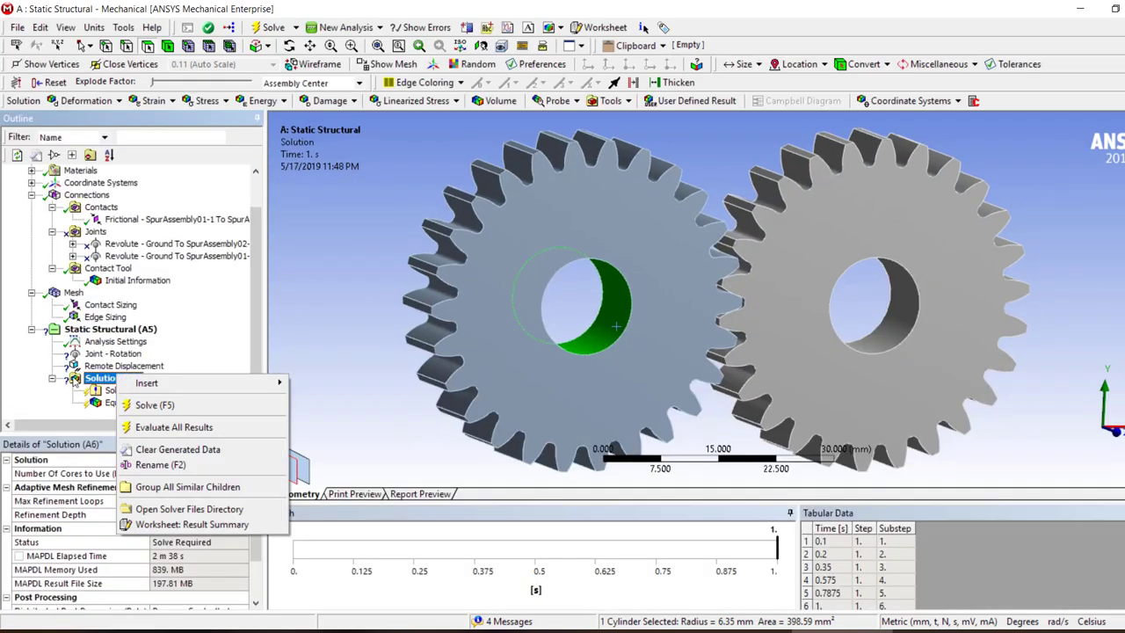
pyautogui.click(112, 356)
pyautogui.rightClick(113, 356)
pyautogui.click(145, 387)
# Delete the remote displacement that is scoped to the tooth edge.
pyautogui.click(123, 365)
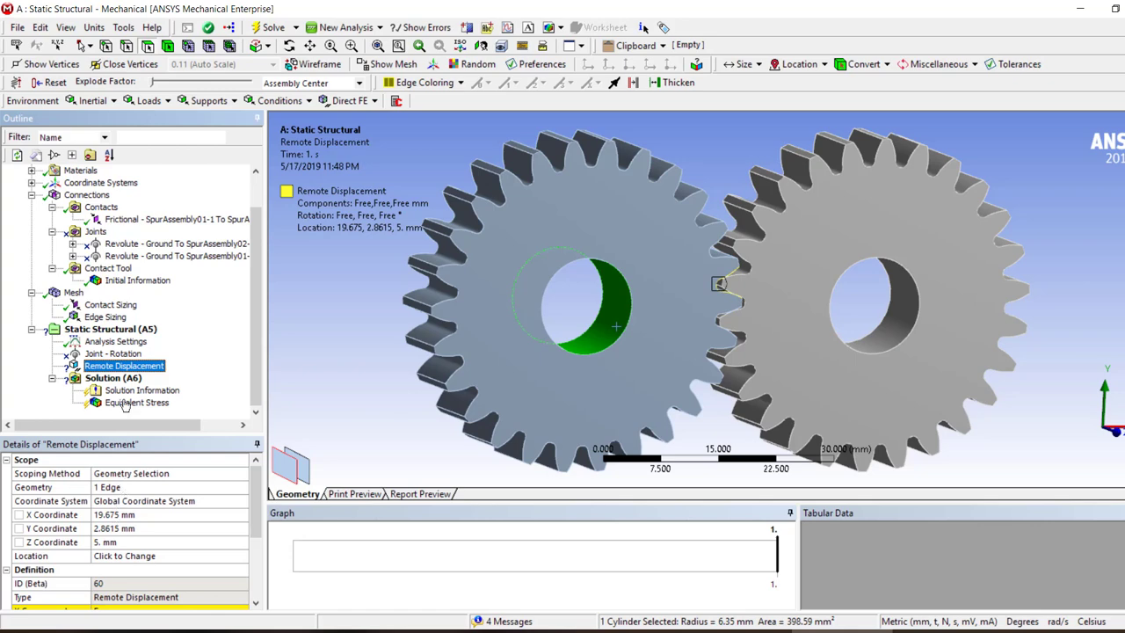
pyautogui.rightClick(124, 366)
pyautogui.click(193, 533)
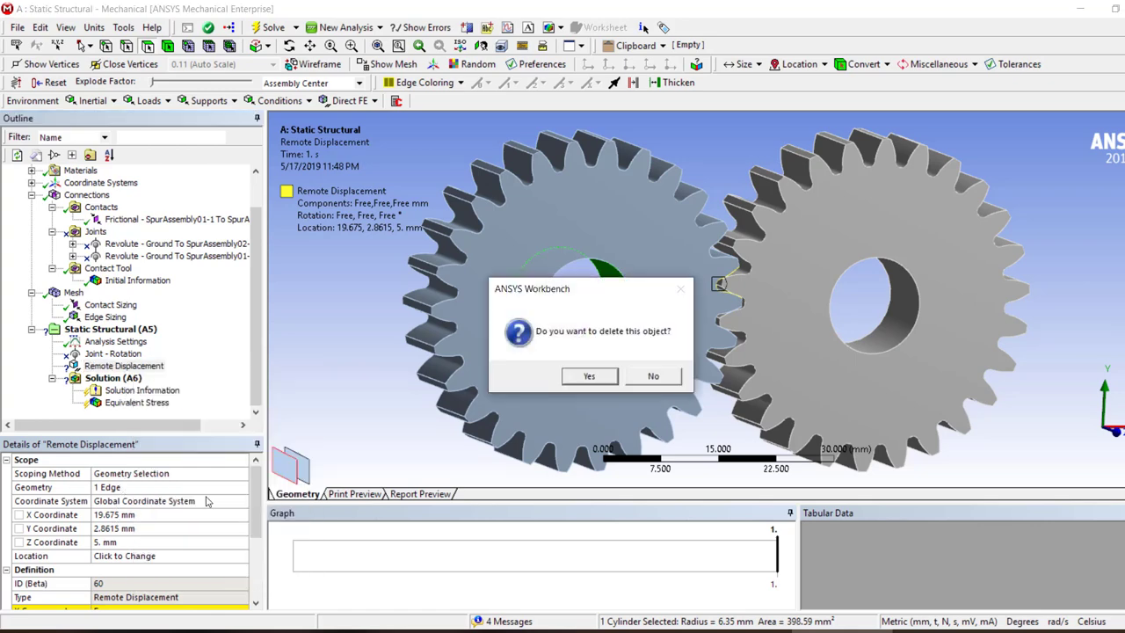
pyautogui.click(586, 376)
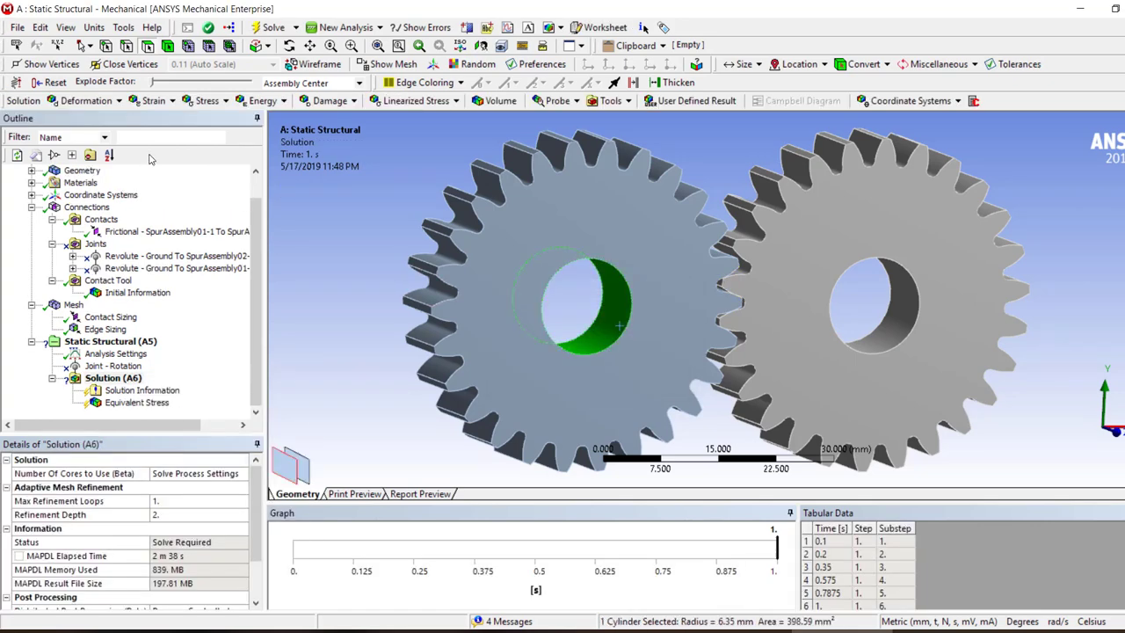
# Add a separate remote displacement to the cylindrical bore face of each gear.
pyautogui.click(107, 341)
pyautogui.click(210, 100)
pyautogui.click(222, 151)
pyautogui.click(900, 332)
pyautogui.click(209, 100)
pyautogui.click(216, 151)
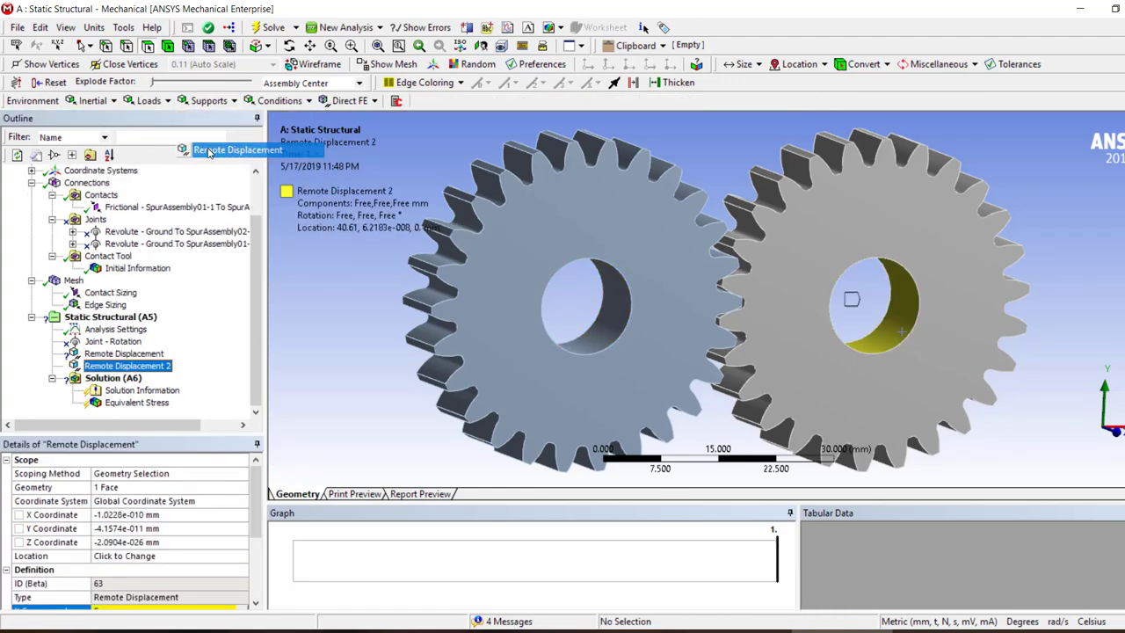
# Set the X, Y and Z components and the X, Y and Z rotations of both remote displacements to 0.
pyautogui.click(124, 354)
pyautogui.keyDown('ctrl'); pyautogui.click(128, 366); pyautogui.keyUp('ctrl')
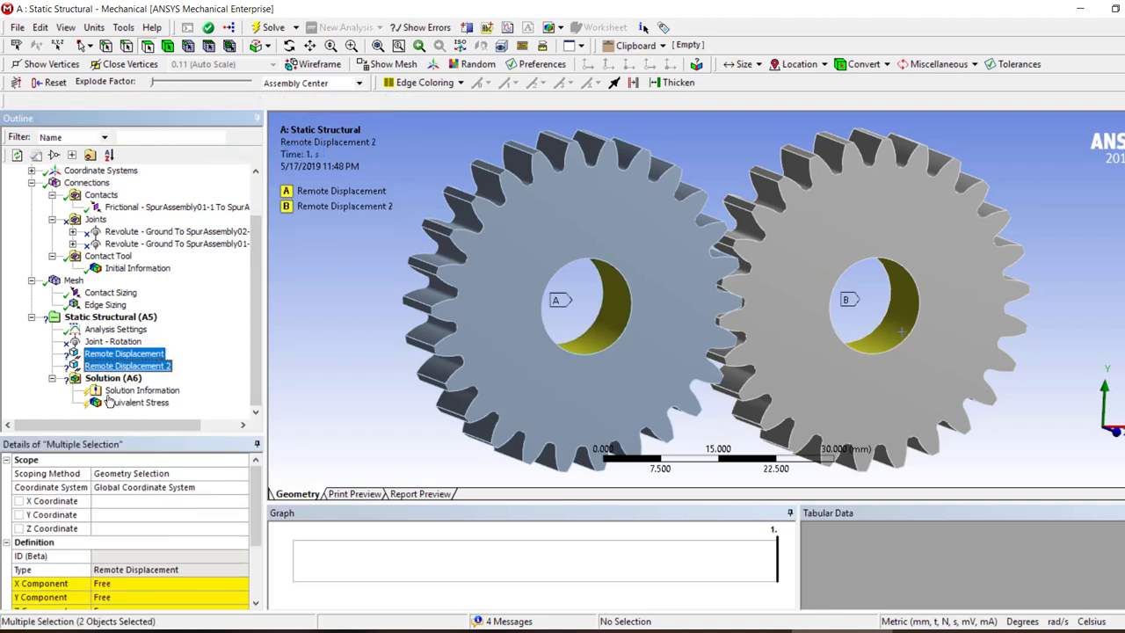
pyautogui.click(151, 584)
pyautogui.scroll(-2, 151, 586)
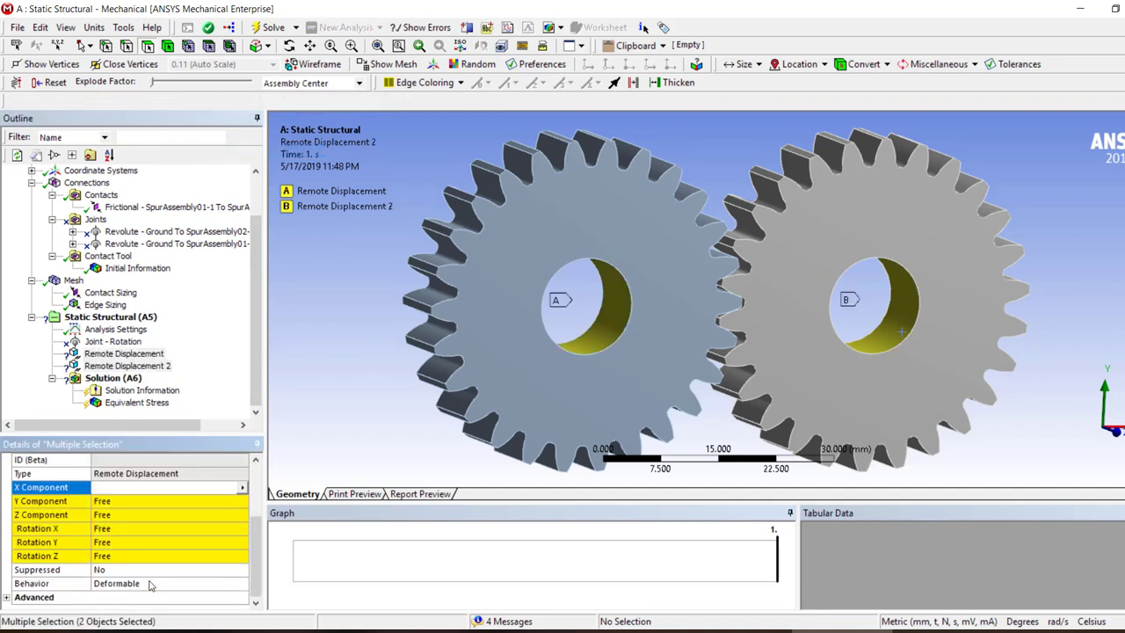
pyautogui.click(118, 555)
pyautogui.press('Return')
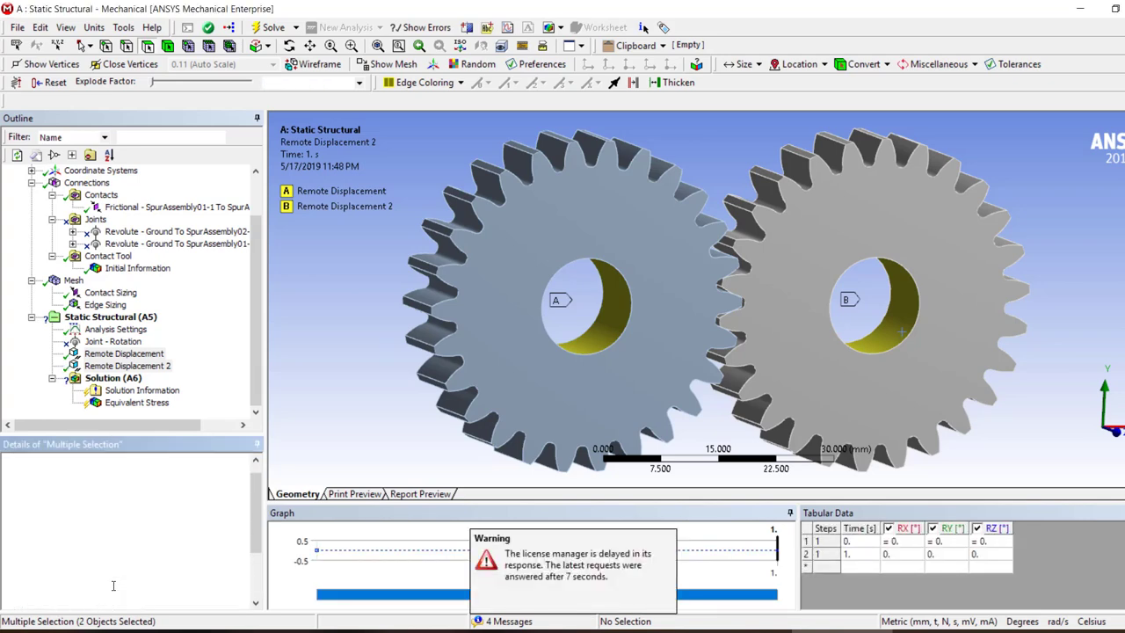
pyautogui.click(108, 584)
pyautogui.write('0')
pyautogui.press('Return')
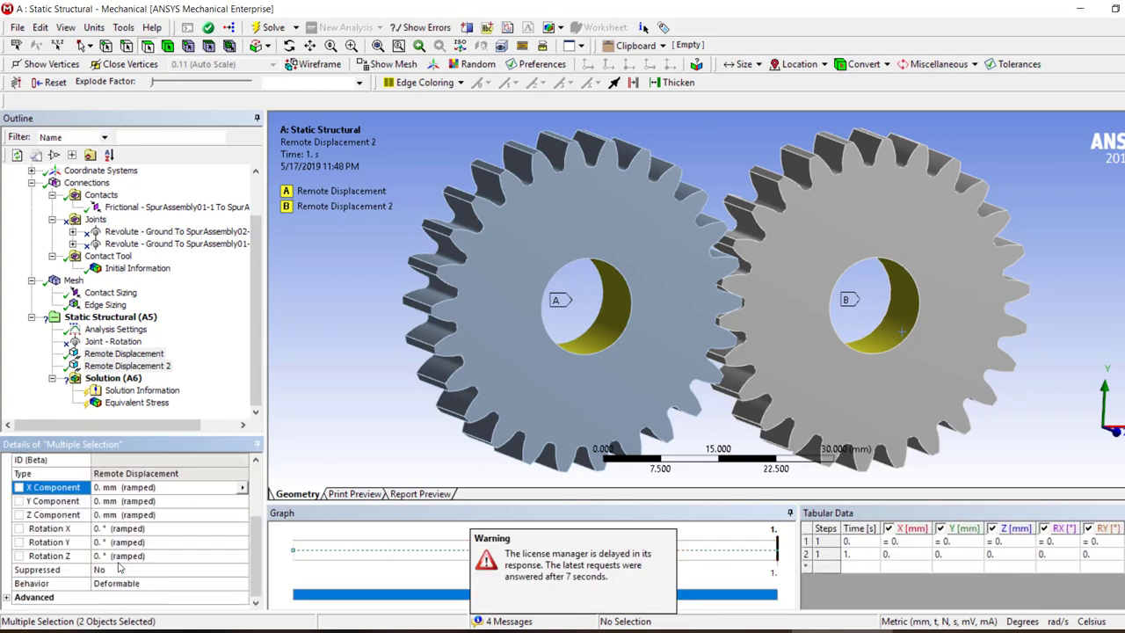
# Set Rotation Z of both remote displacements to Free.
pyautogui.click(229, 555)
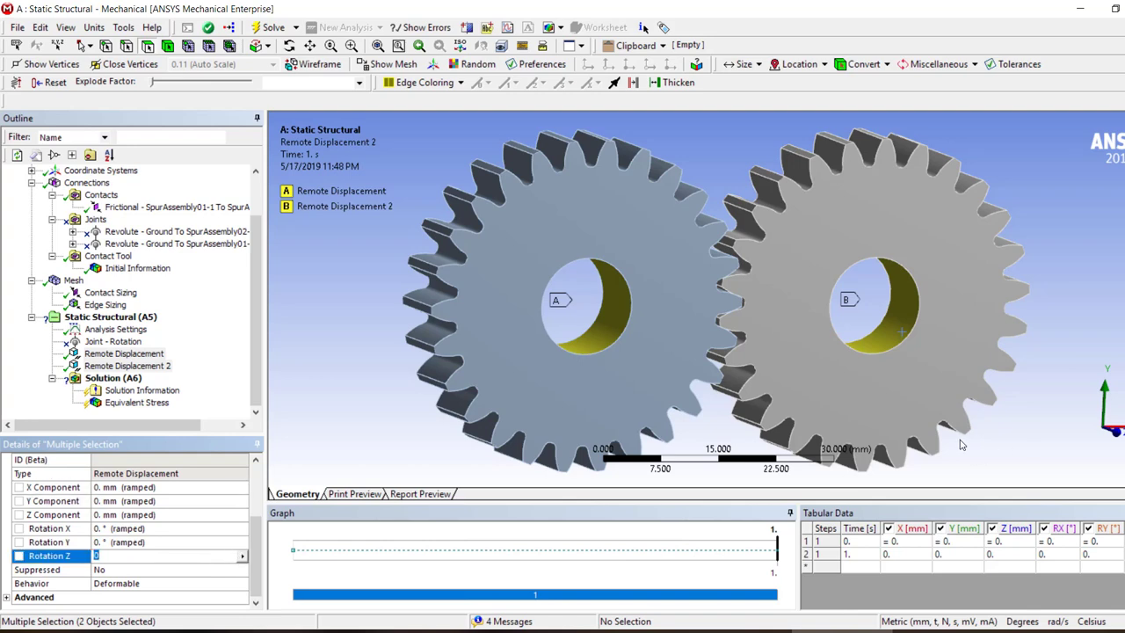
pyautogui.click(243, 555)
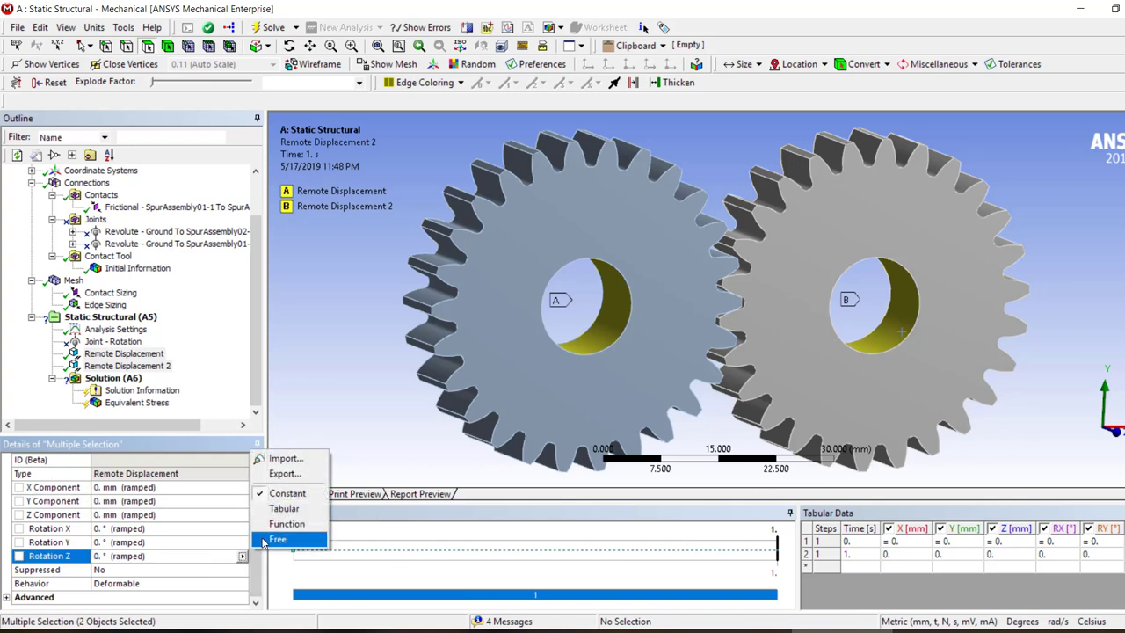
pyautogui.click(263, 539)
# Define Rotation Z of Remote Displacement 2, on the second gear's bore, as a constant value.
pyautogui.click(124, 353)
pyautogui.click(127, 365)
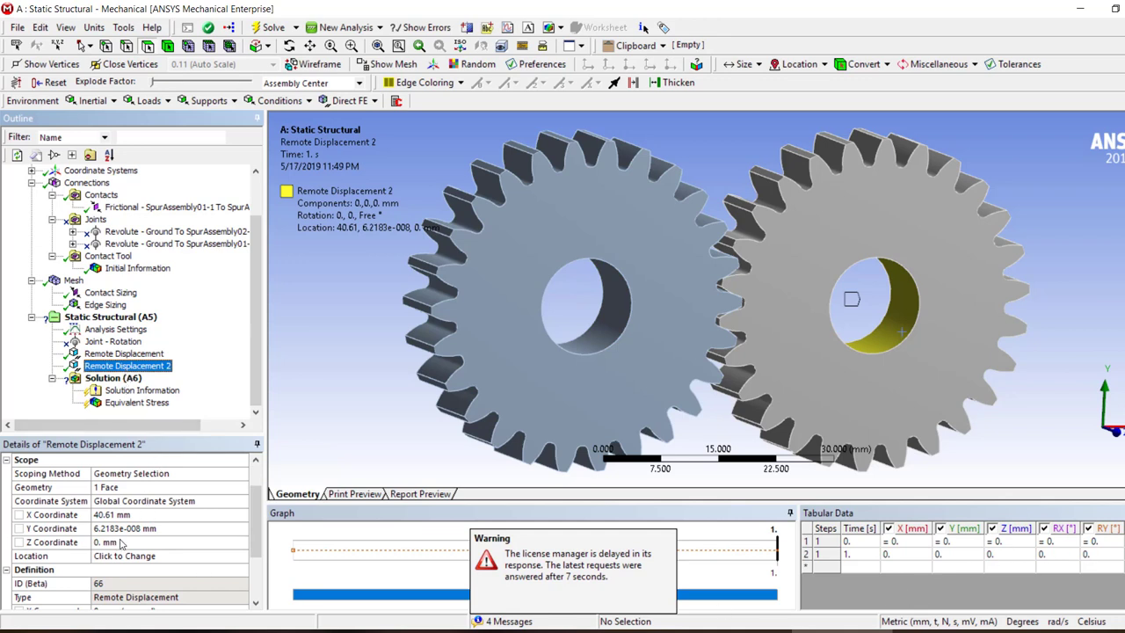
pyautogui.scroll(-3, 127, 542)
pyautogui.click(220, 556)
pyautogui.click(243, 555)
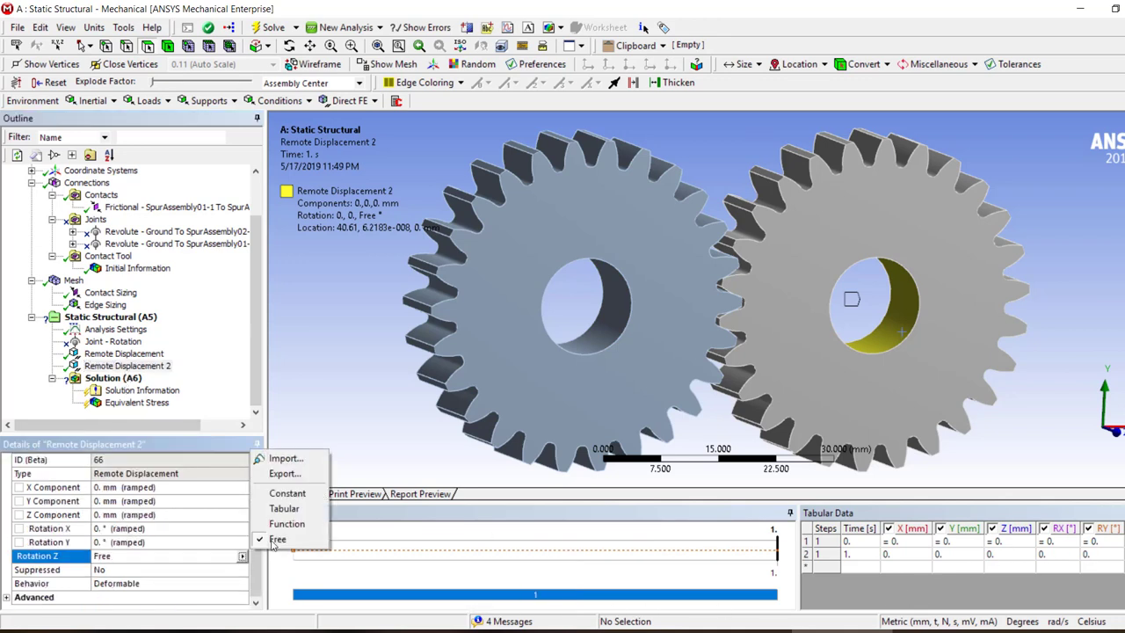
pyautogui.click(285, 509)
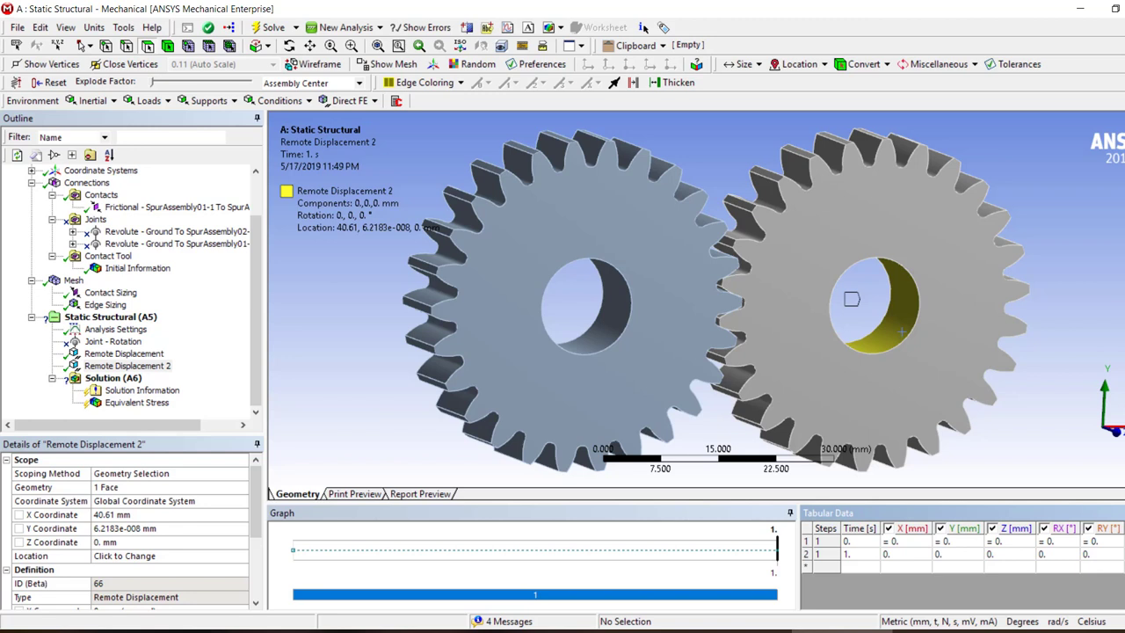
# Set the initial and minimum time steps in the analysis settings to 0.01 s.
pyautogui.click(115, 329)
pyautogui.click(161, 546)
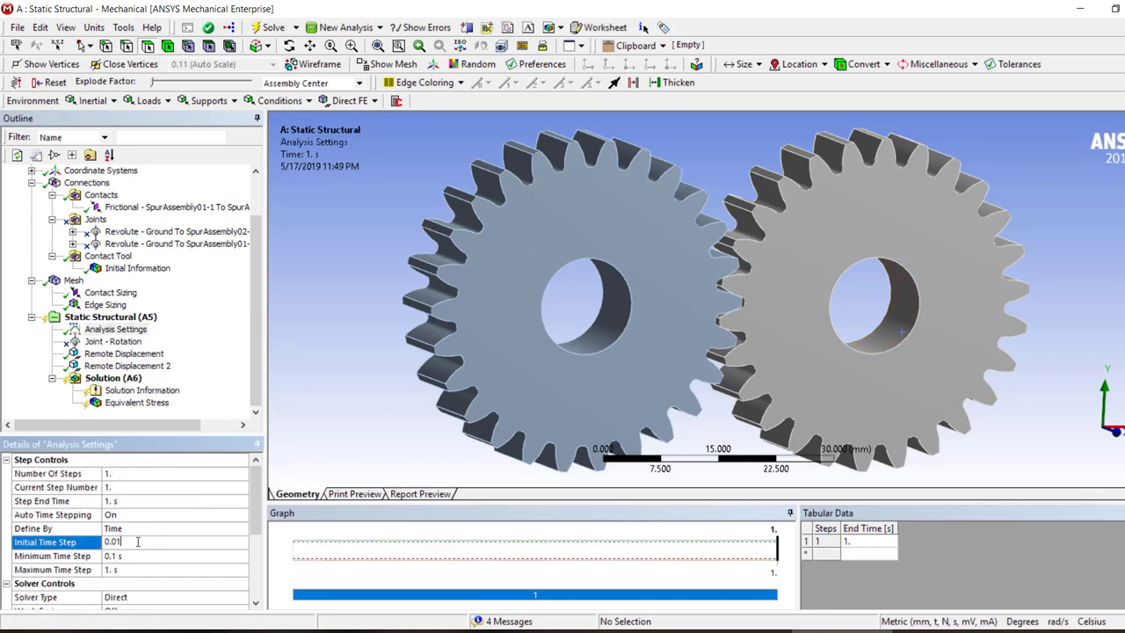
pyautogui.click(124, 557)
pyautogui.write('0.01')
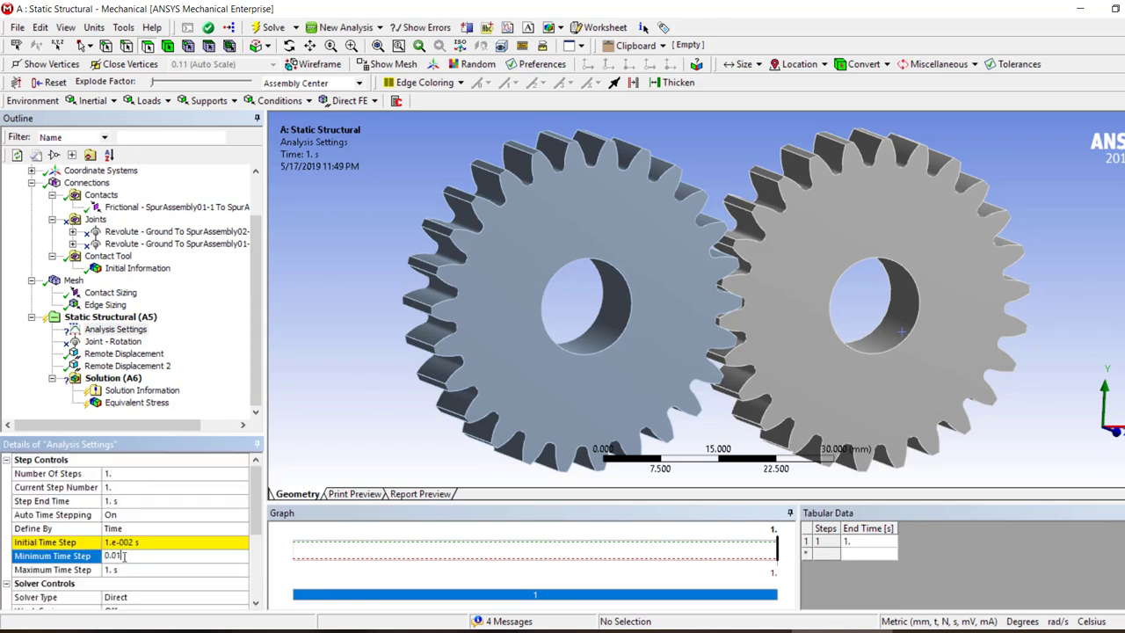
pyautogui.press('Return')
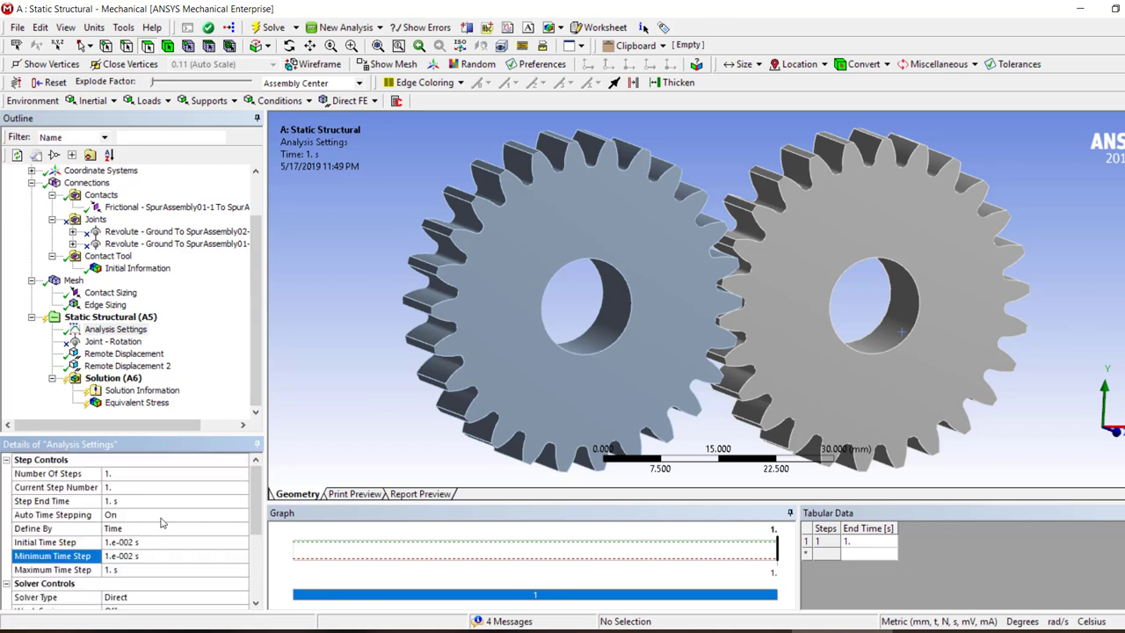
# Check the first gear's remote displacement and set Rotation Z of Remote Displacement 2 to 12°.
pyautogui.rightClick(109, 384)
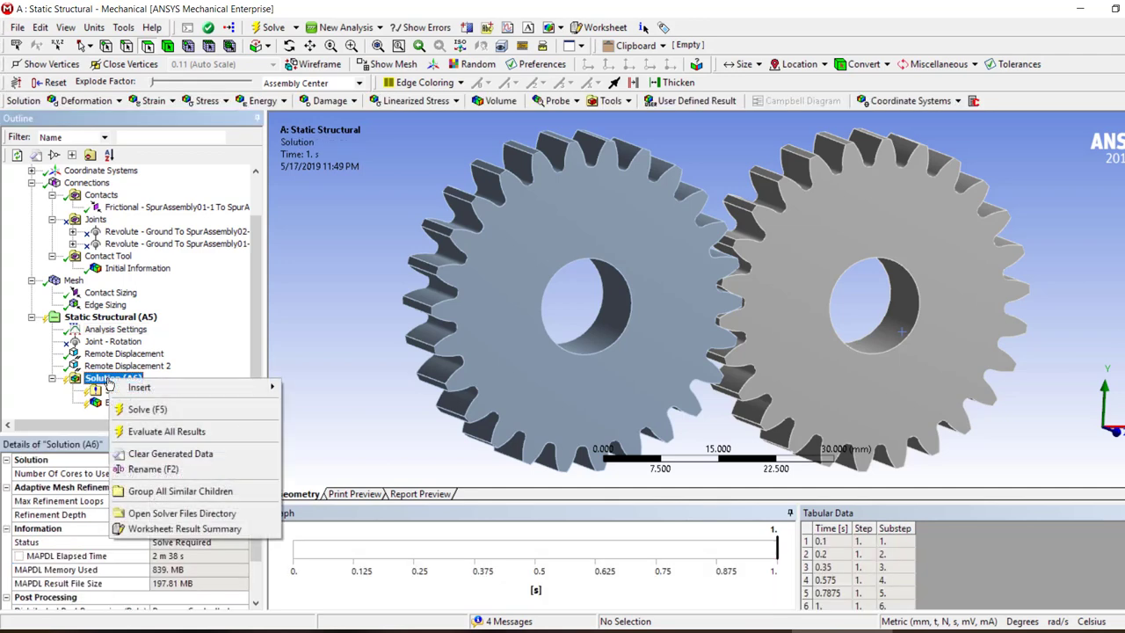
pyautogui.click(119, 353)
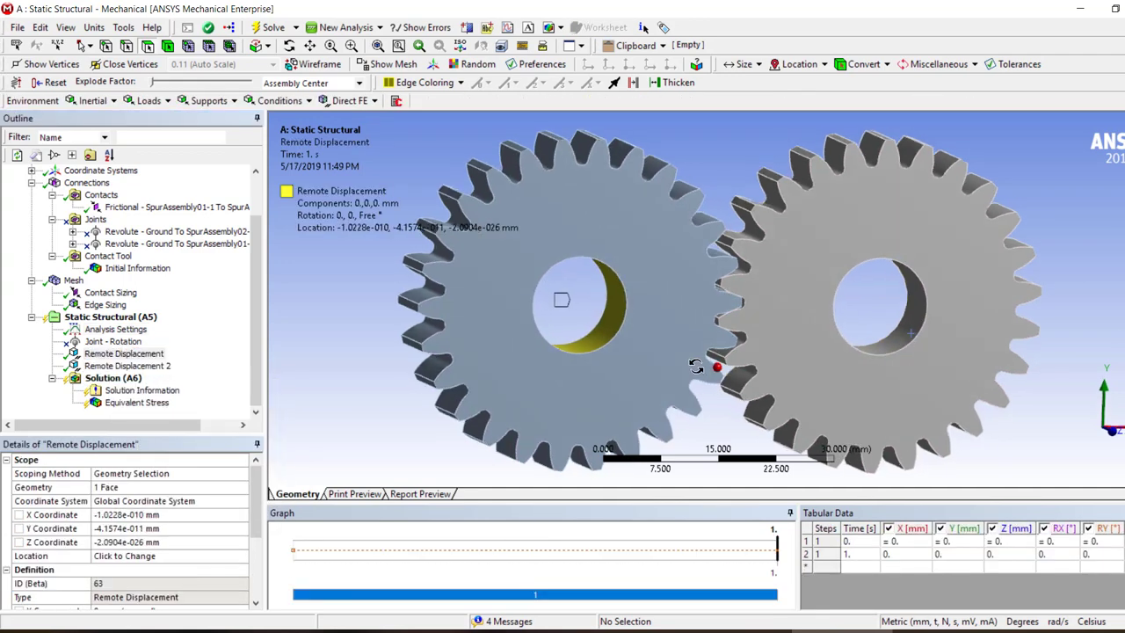
pyautogui.moveTo(715, 380); pyautogui.dragTo(726, 372, button='middle')
pyautogui.scroll(-3, 77, 581)
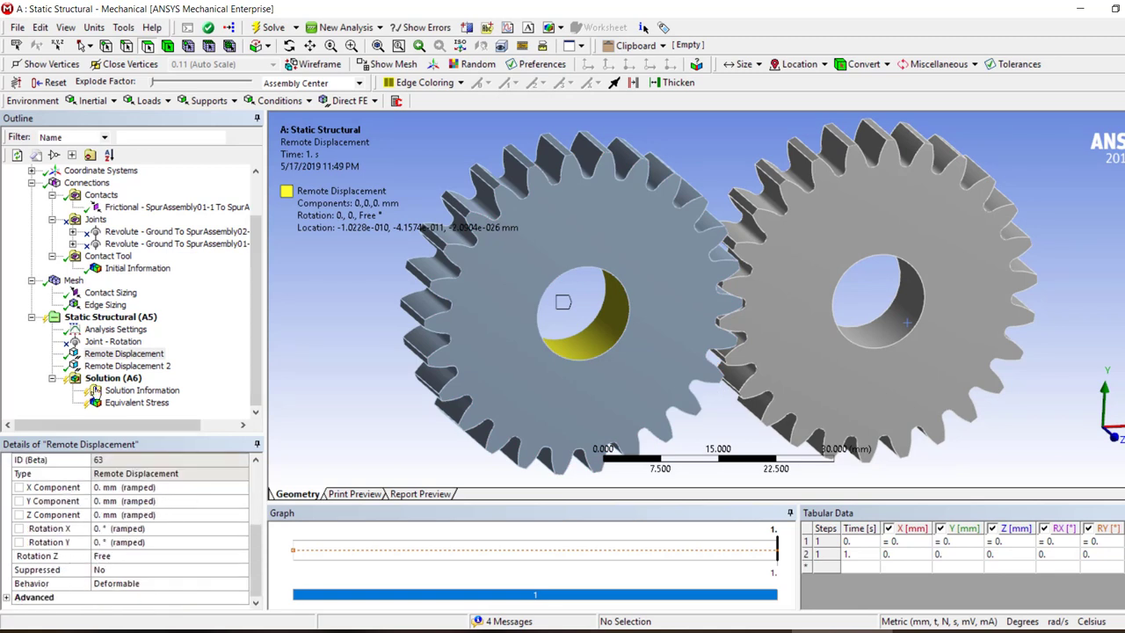
pyautogui.click(128, 365)
pyautogui.scroll(-3, 112, 573)
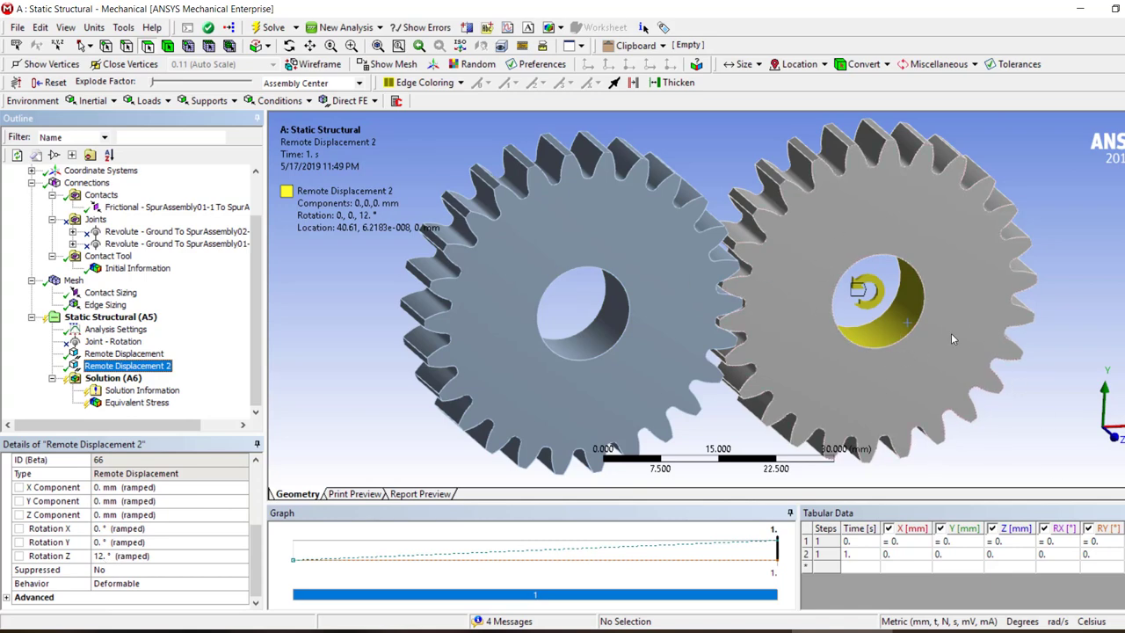
# Solve the static structural analysis and display the Equivalent Stress result.
pyautogui.rightClick(107, 378)
pyautogui.click(136, 406)
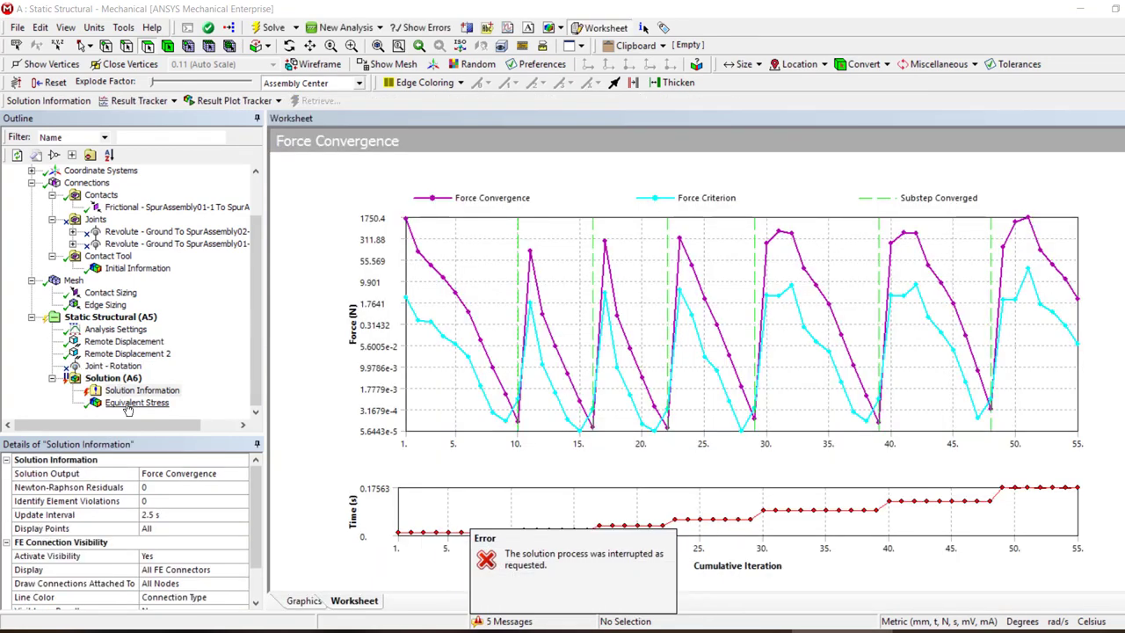
pyautogui.click(132, 402)
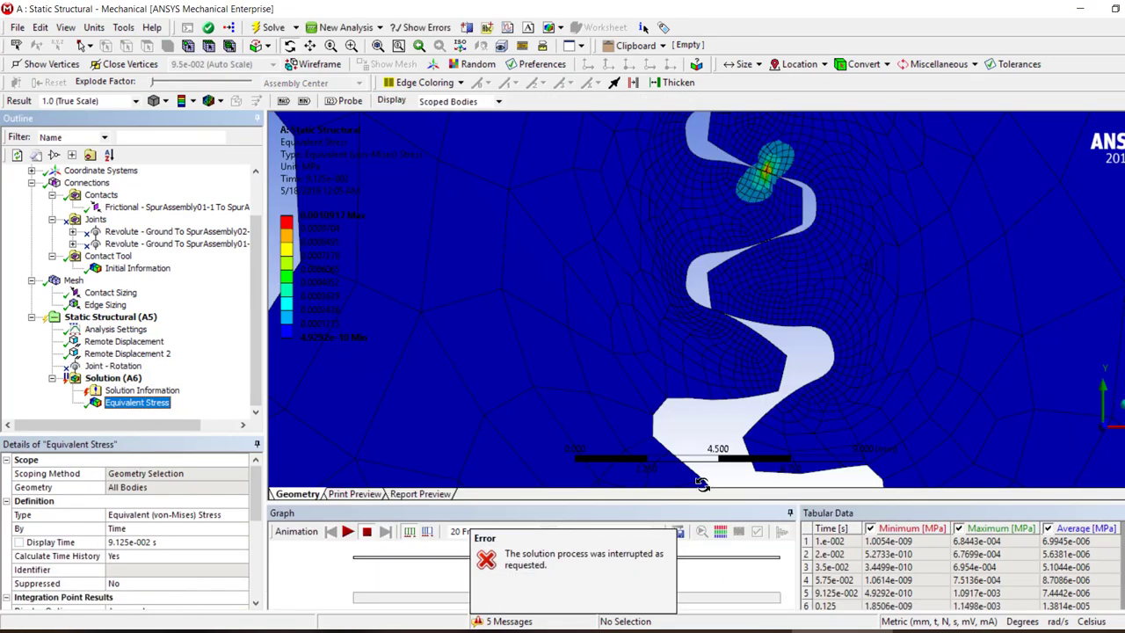
# Retrieve the equivalent stress result at 9.125e-002 s and examine the contact point between the meshing teeth up close.
pyautogui.scroll(-1, 977, 589)
pyautogui.rightClick(996, 580)
pyautogui.click(1050, 521)
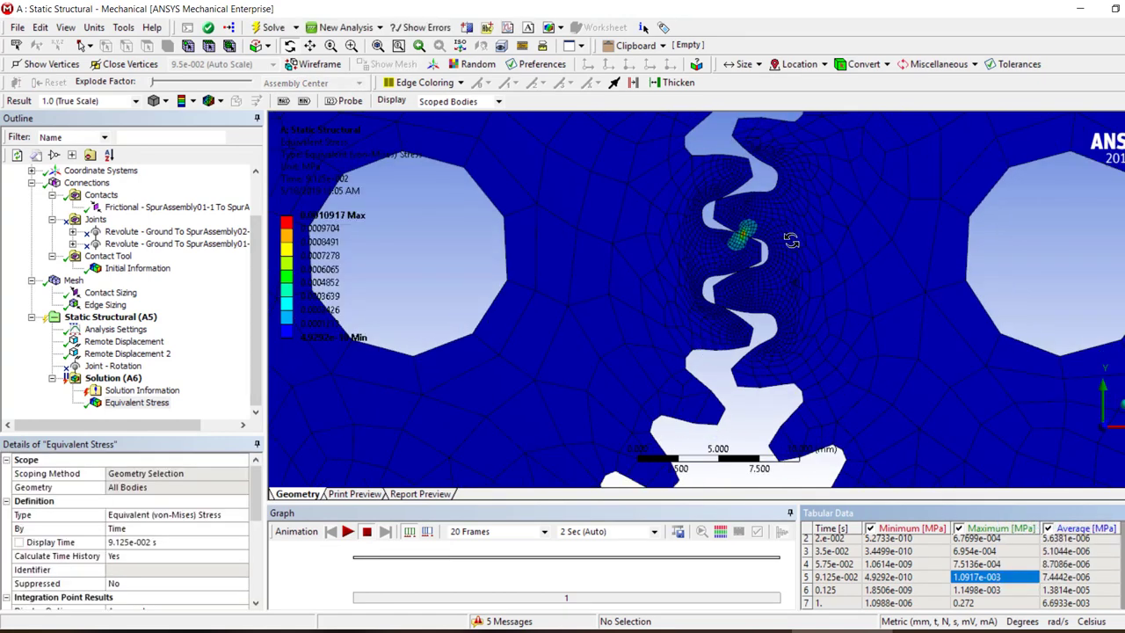
pyautogui.moveTo(780, 211); pyautogui.dragTo(681, 275)
pyautogui.scroll(1, 848, 562)
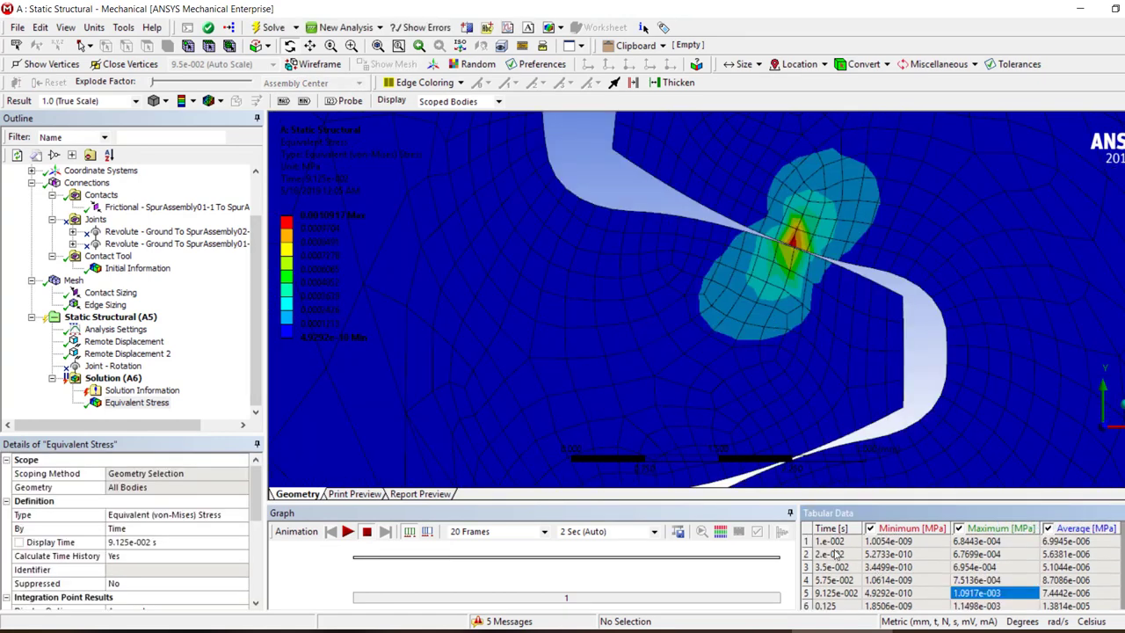
pyautogui.moveTo(833, 542); pyautogui.dragTo(842, 587)
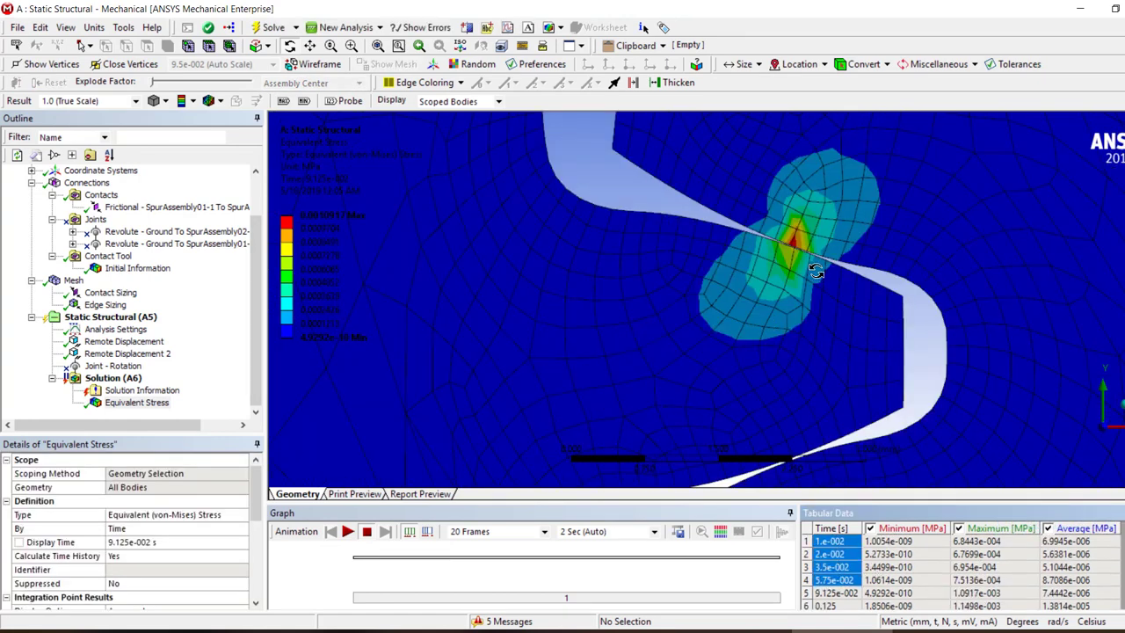
pyautogui.scroll(5, 744, 264)
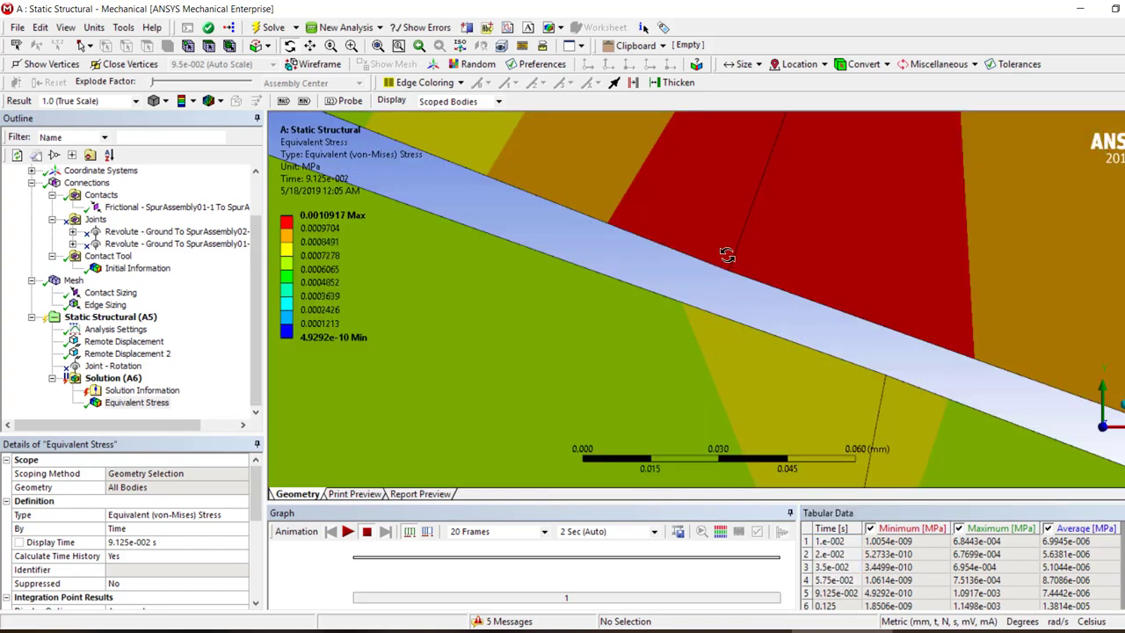
pyautogui.scroll(-3, 692, 379)
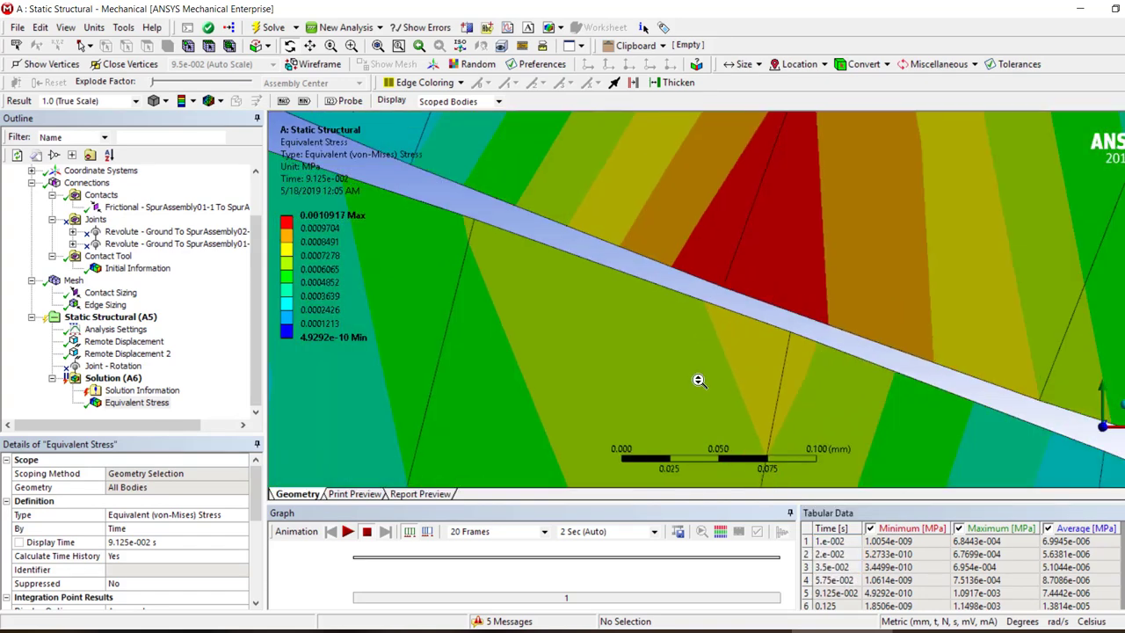
# Retrieve the equivalent stress result at 1.e-002 s and examine the gap at the tooth contact.
pyautogui.click(975, 540)
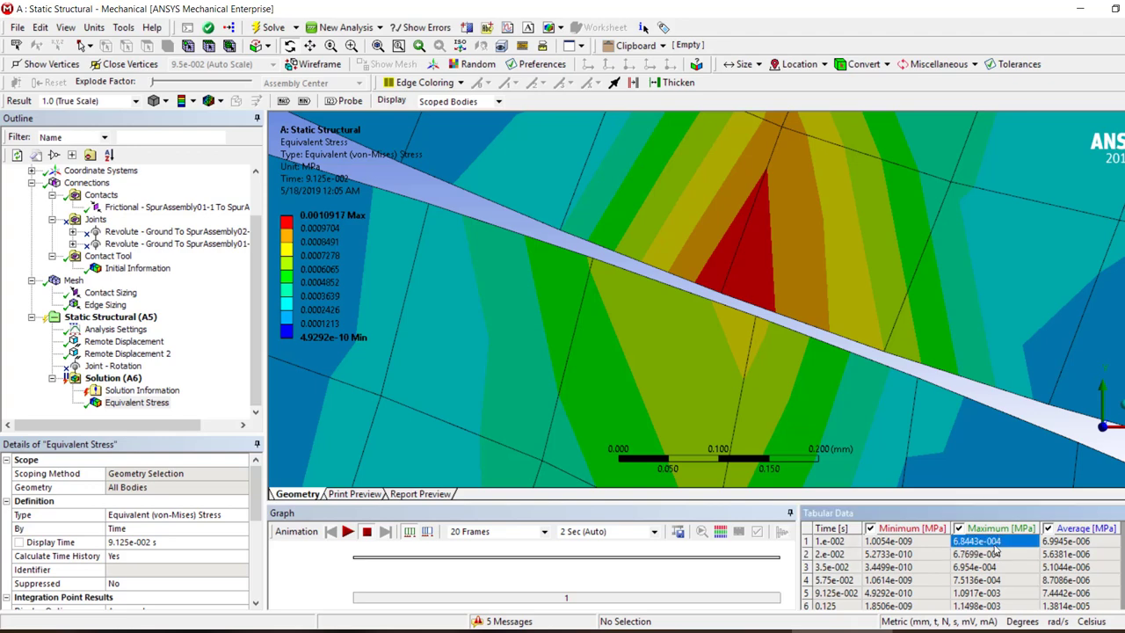
pyautogui.rightClick(985, 540)
pyautogui.click(1032, 484)
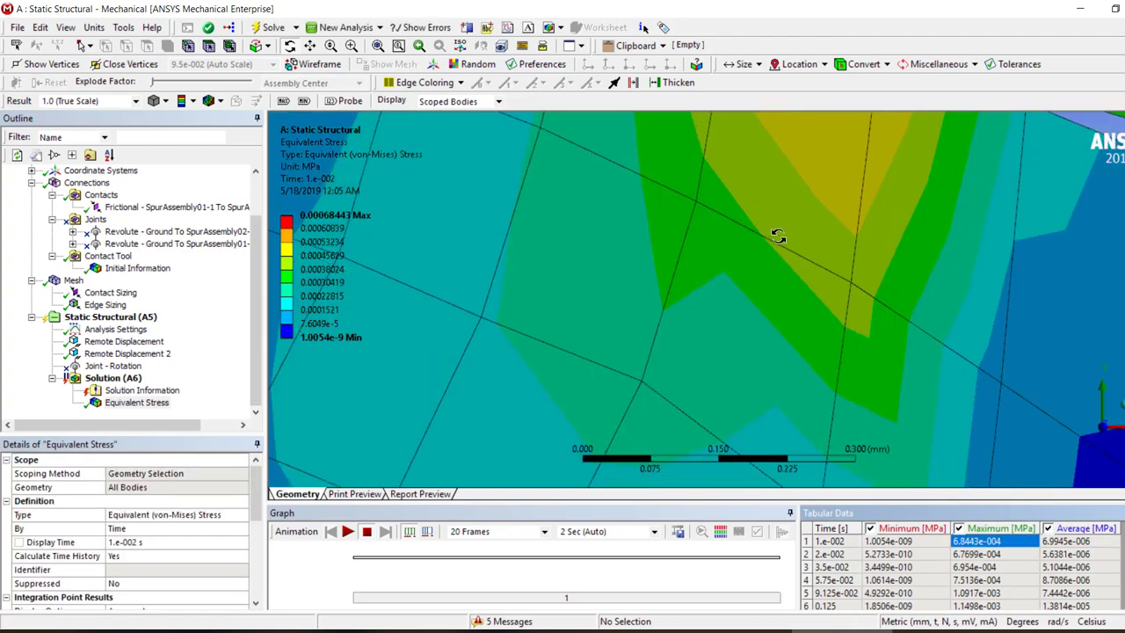
pyautogui.scroll(-3, 761, 263)
pyautogui.scroll(5, 717, 337)
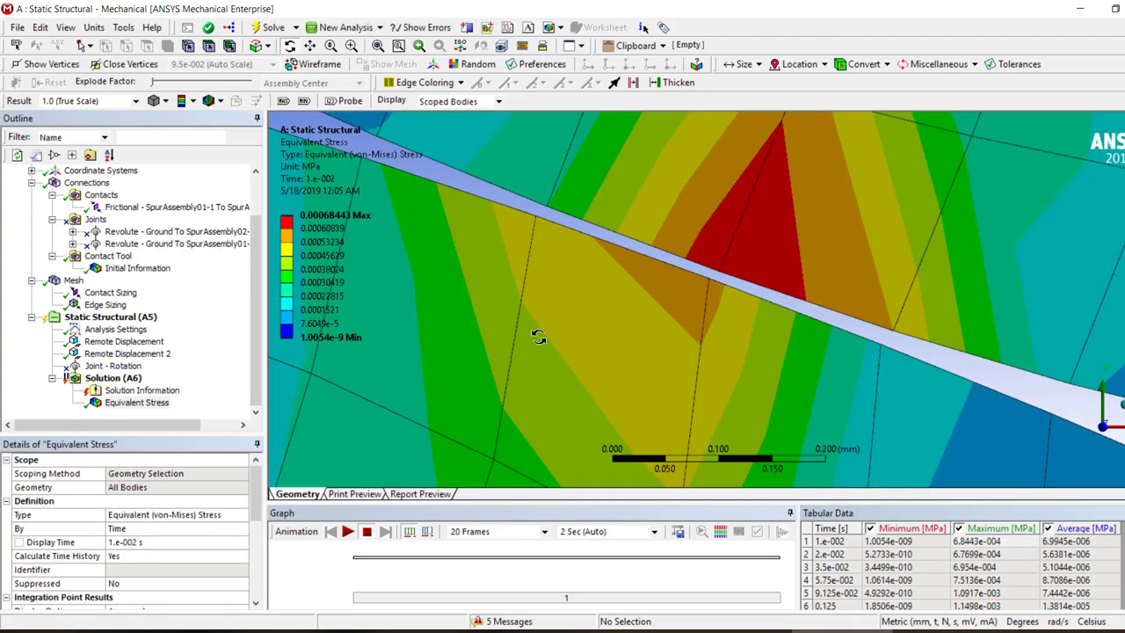
pyautogui.scroll(-3, 683, 369)
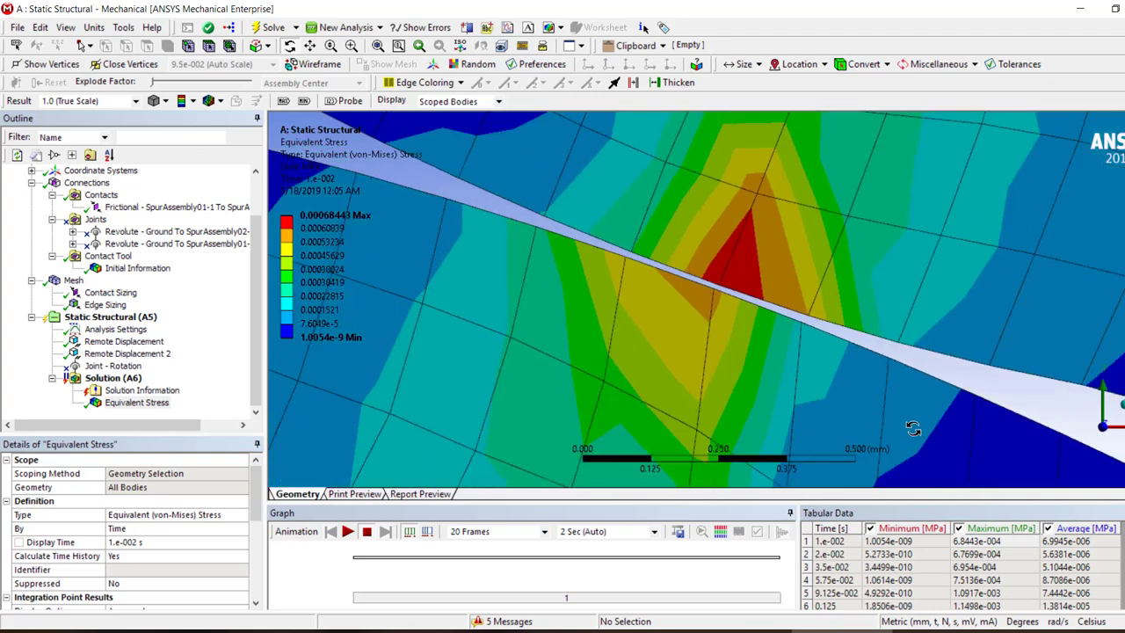
# Retrieve the equivalent stress results at 2.e-002 s and 3.5e-002 s and examine the gap between the teeth.
pyautogui.click(980, 553)
pyautogui.rightClick(983, 554)
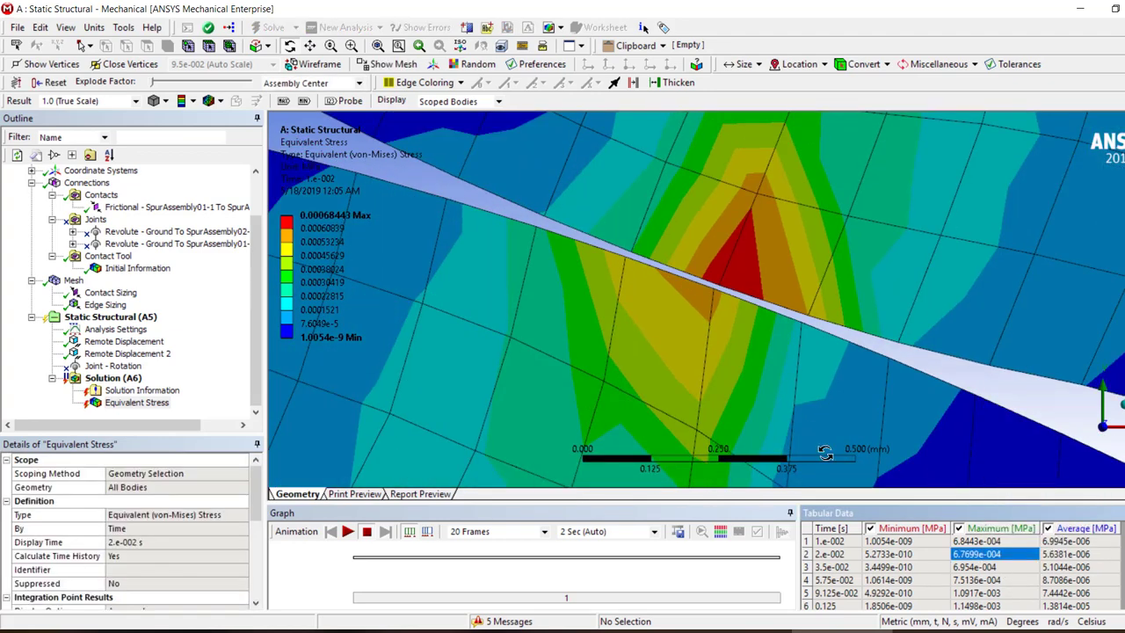
pyautogui.click(1028, 497)
pyautogui.click(986, 566)
pyautogui.rightClick(987, 567)
pyautogui.click(1029, 512)
pyautogui.scroll(5, 637, 372)
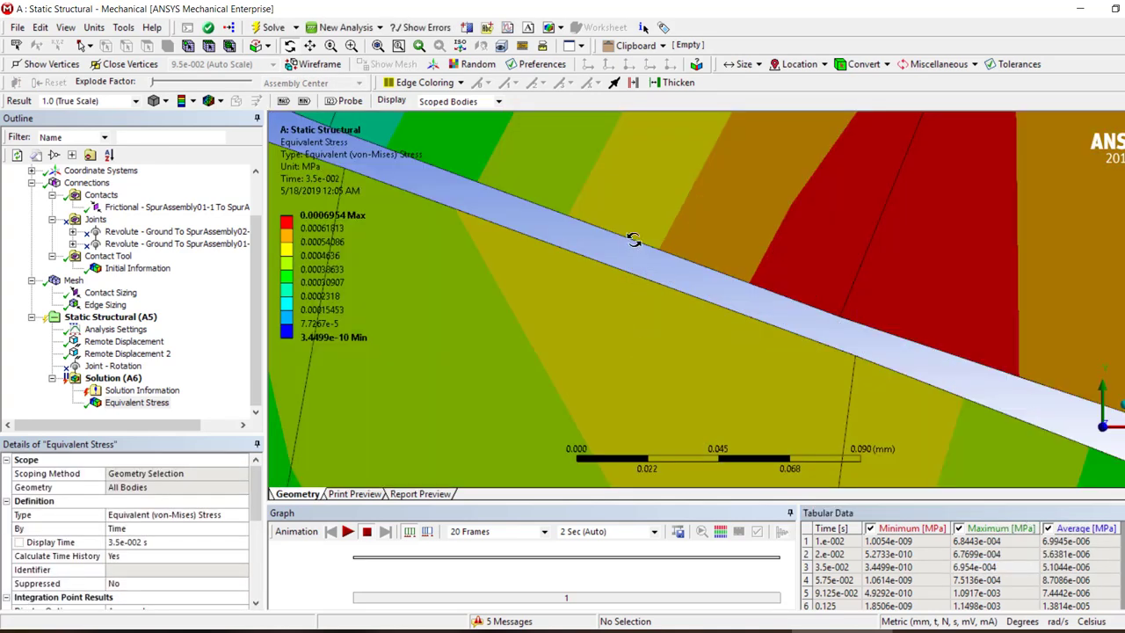
# Set the frictional contact's Interface Treatment to Adjust to Touch and solve the analysis again.
pyautogui.click(176, 207)
pyautogui.scroll(-6, 164, 576)
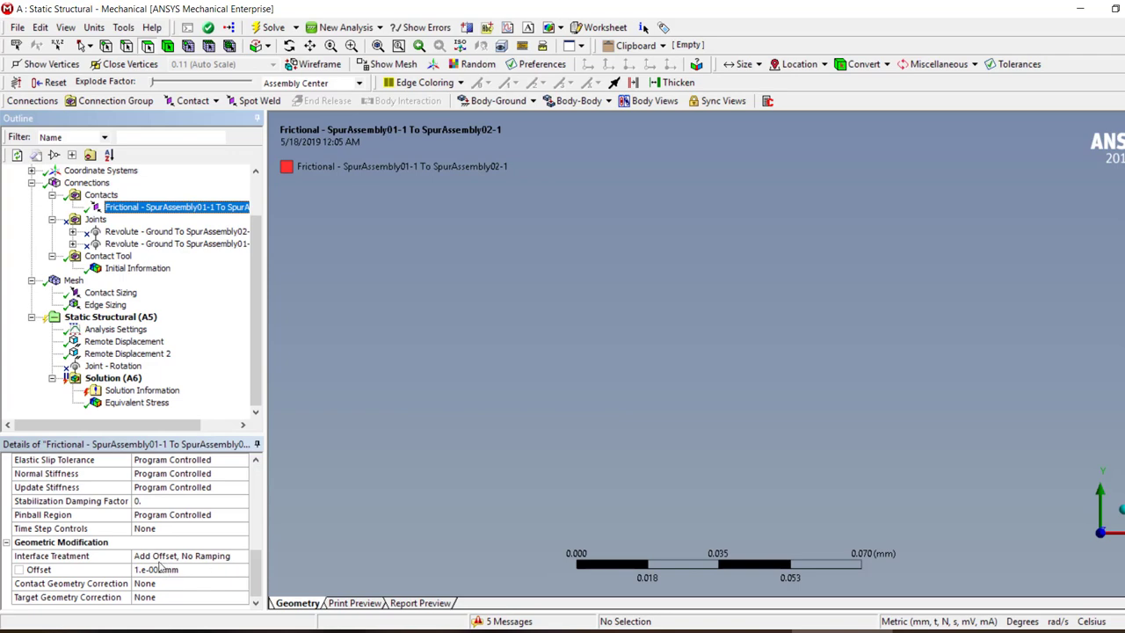
pyautogui.click(233, 556)
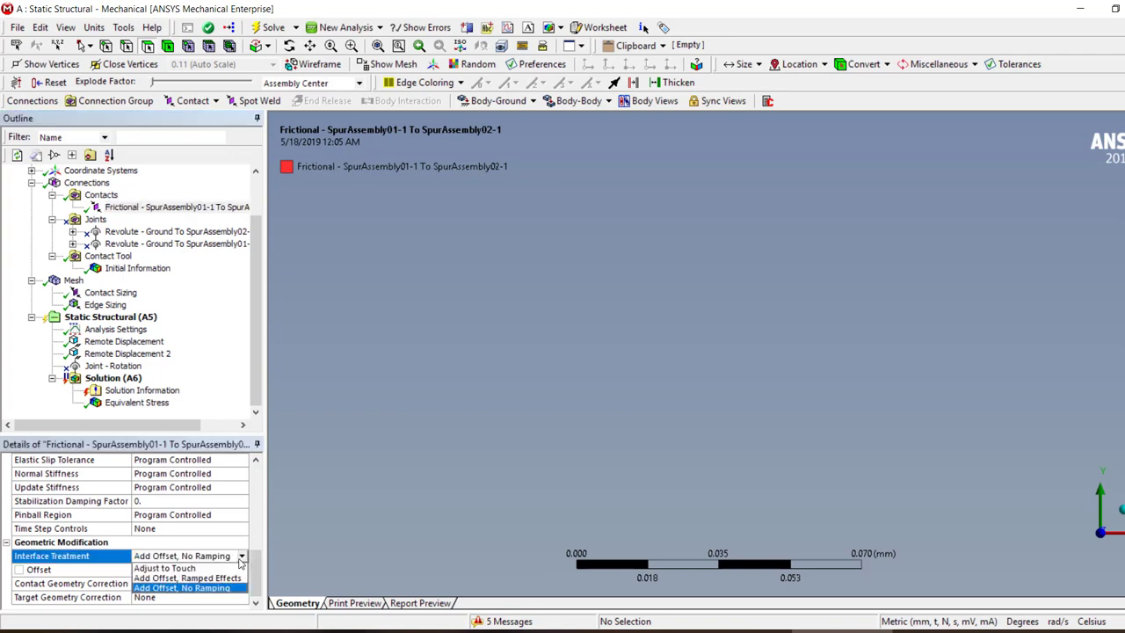
pyautogui.click(163, 568)
pyautogui.click(112, 378)
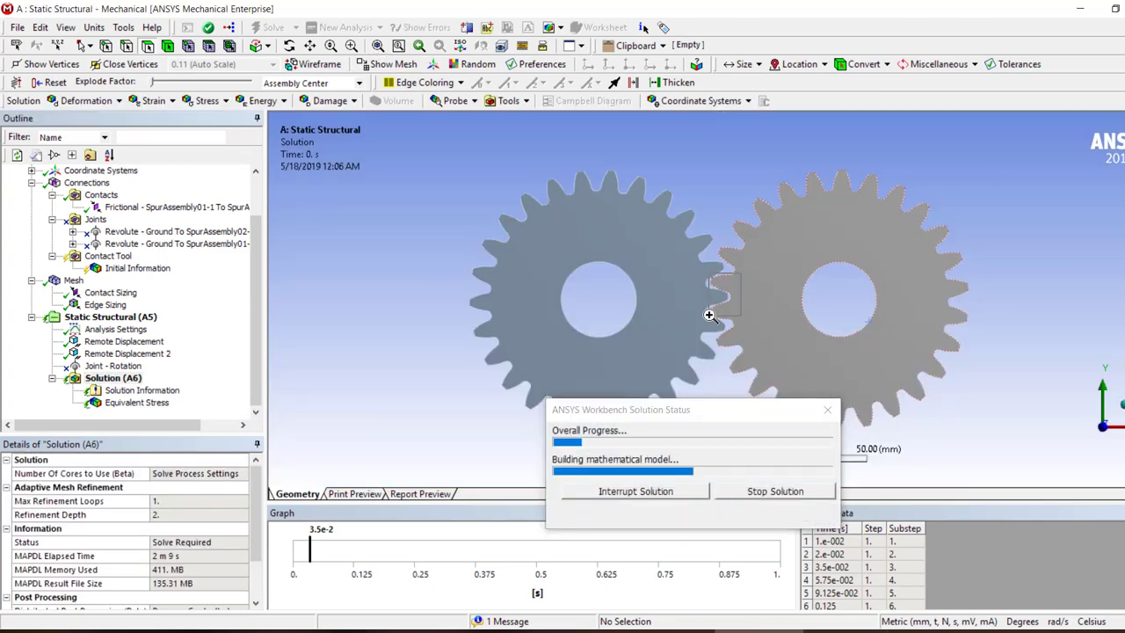
pyautogui.scroll(5, 695, 328)
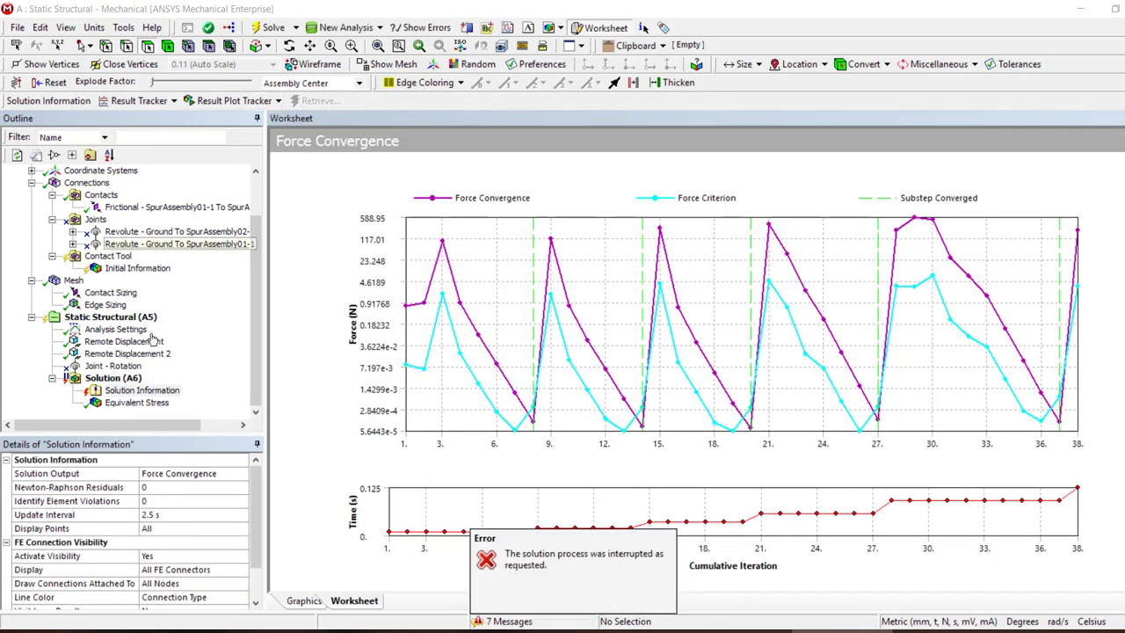
# Display the new Equivalent Stress result and examine the tooth contact area up close.
pyautogui.click(137, 402)
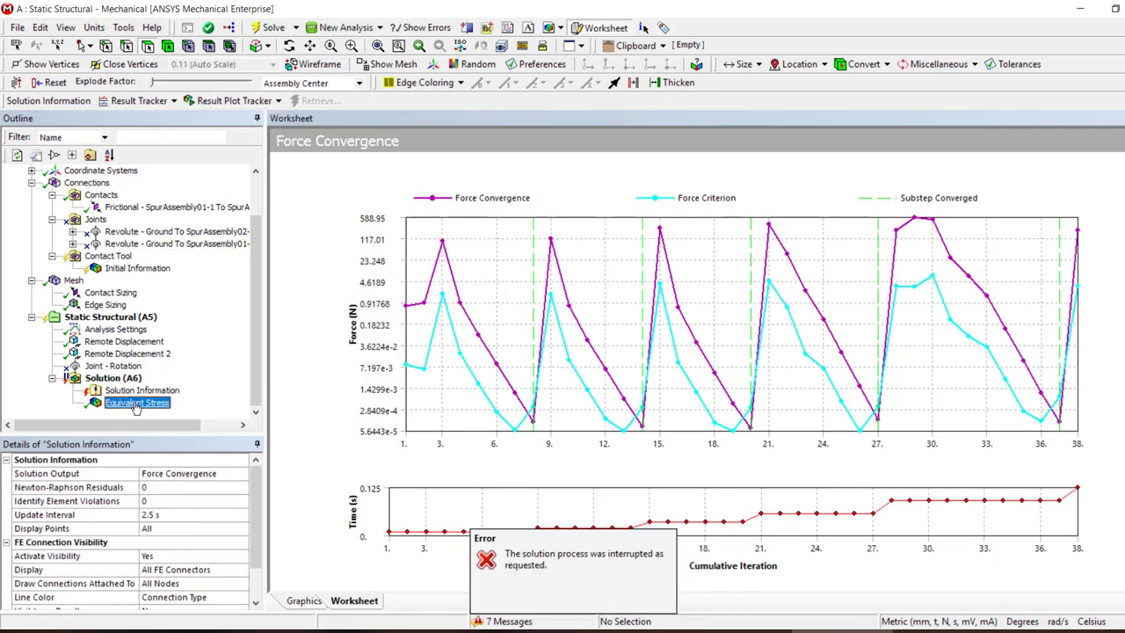
pyautogui.scroll(10, 721, 303)
pyautogui.scroll(-5, 794, 348)
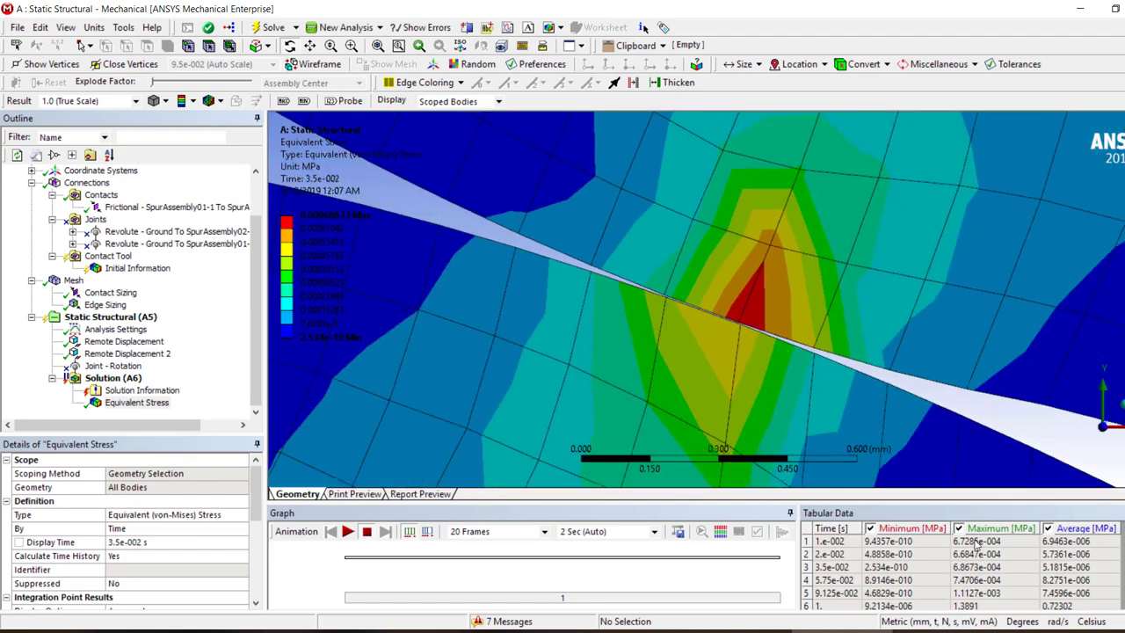
# Retrieve the equivalent stress results at 1.e-002 s and 2.e-002 s and examine the tooth contact gap up close.
pyautogui.click(978, 542)
pyautogui.rightClick(991, 542)
pyautogui.click(1036, 564)
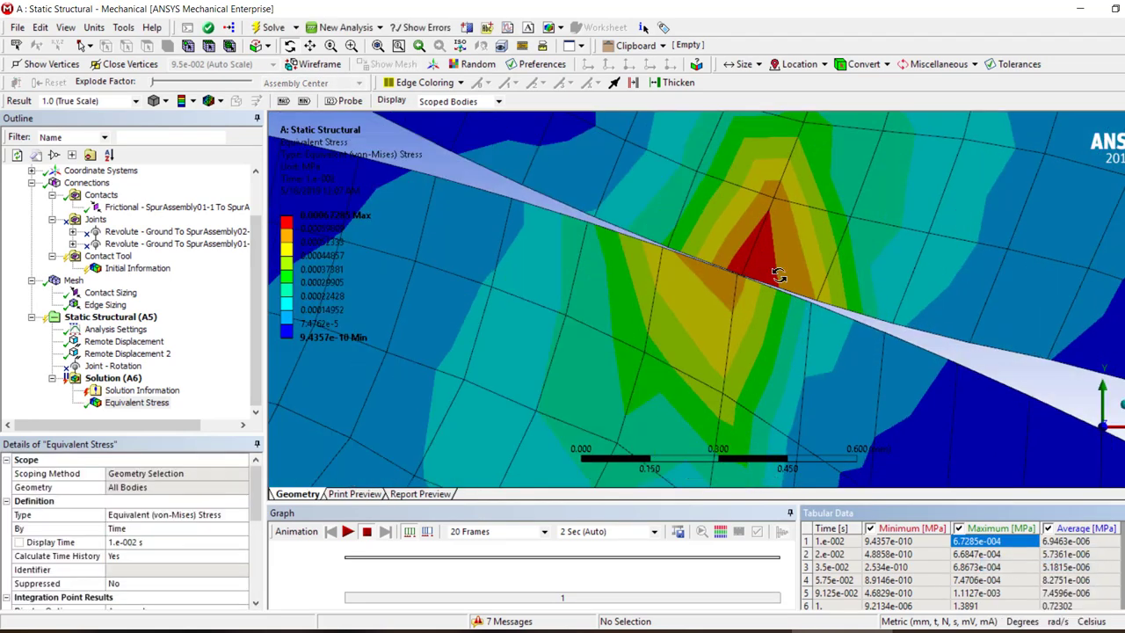
pyautogui.rightClick(998, 555)
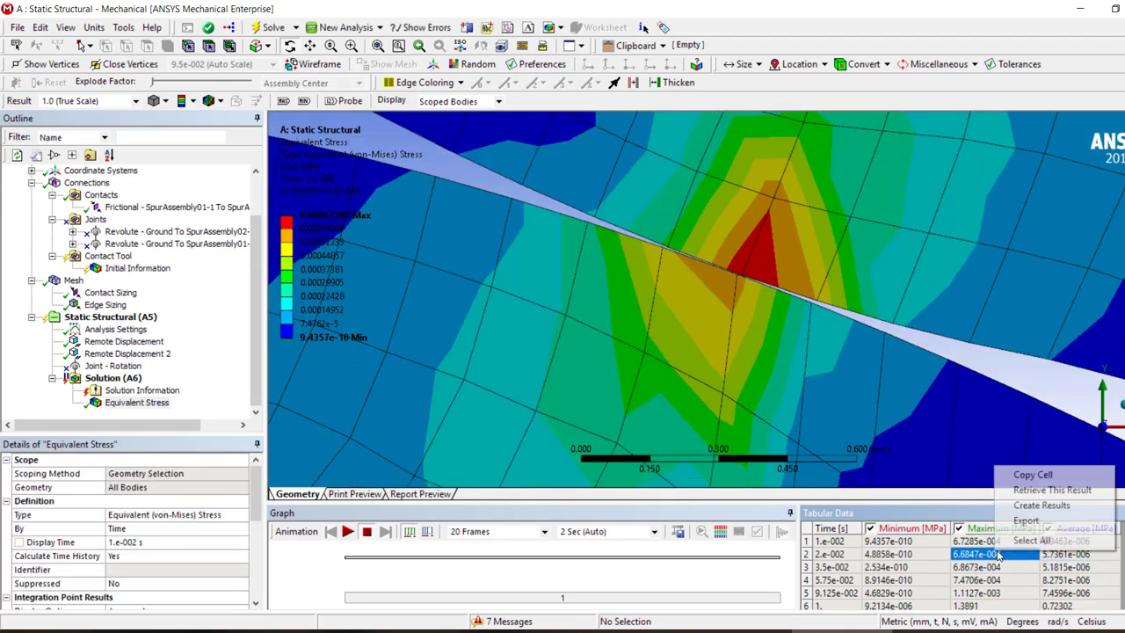
pyautogui.click(1037, 489)
pyautogui.scroll(5, 703, 264)
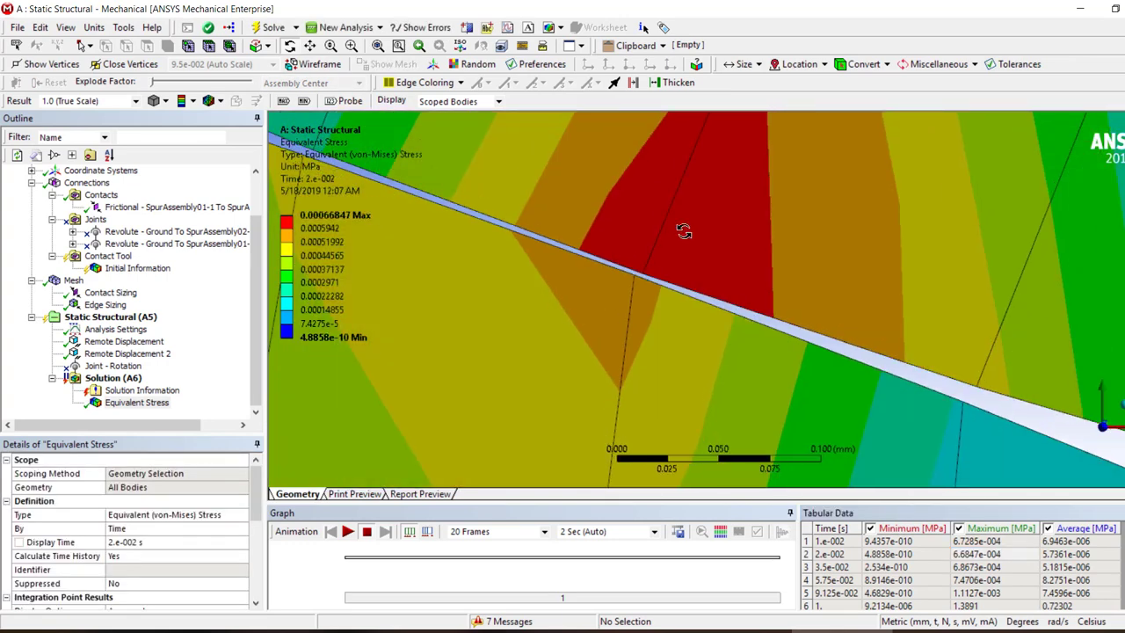
pyautogui.moveTo(616, 268); pyautogui.dragTo(634, 299)
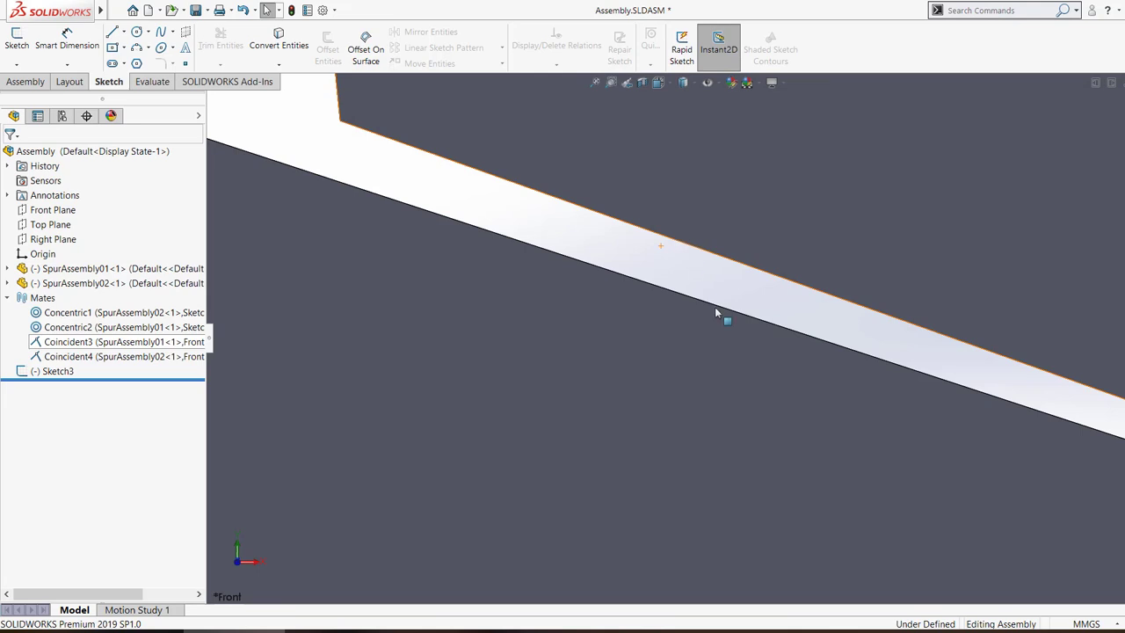
# Switch to the gear assembly in SOLIDWORKS and examine the gap between the faceted tooth flanks near the contact point.
pyautogui.scroll(5, 717, 312)
pyautogui.scroll(-3, 720, 253)
pyautogui.scroll(-3, 706, 351)
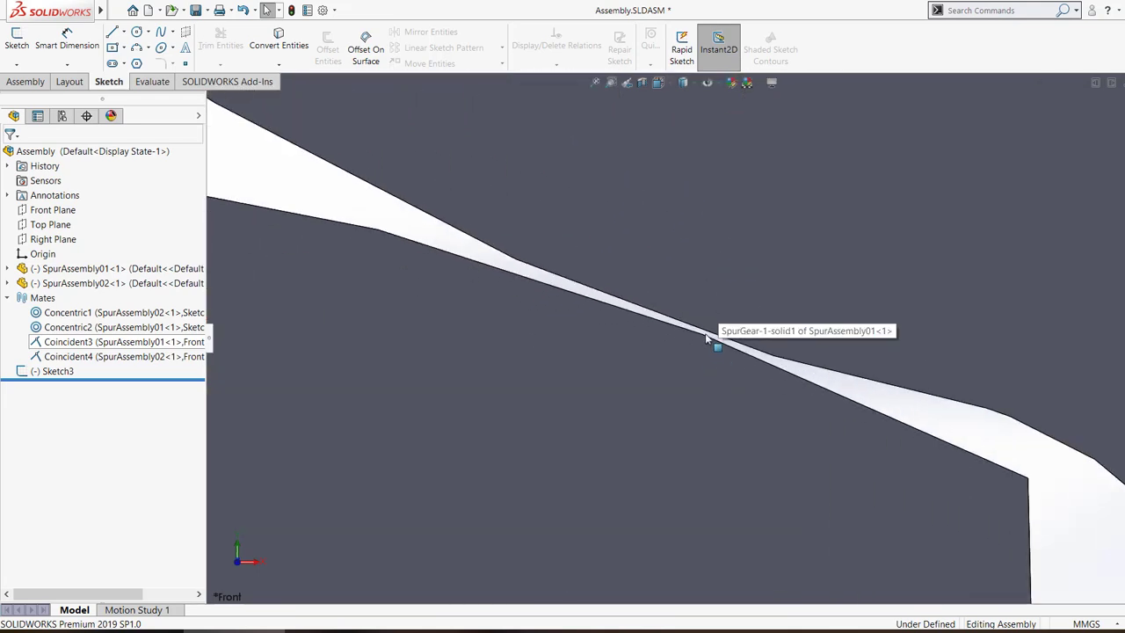
pyautogui.scroll(-3, 704, 333)
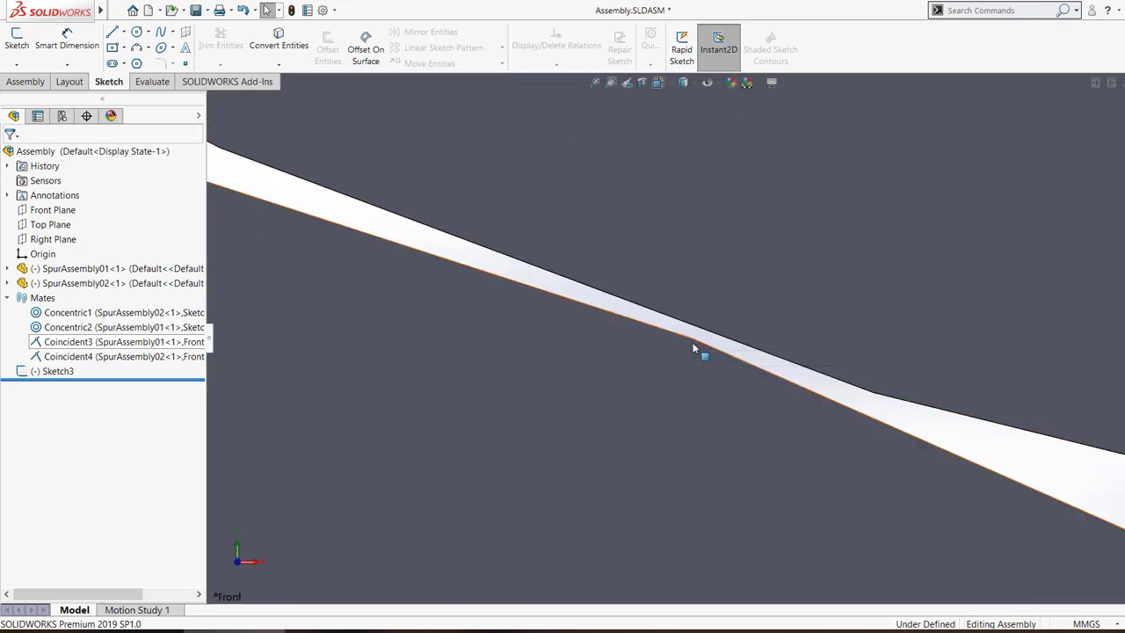
pyautogui.click(695, 349)
pyautogui.click(728, 314)
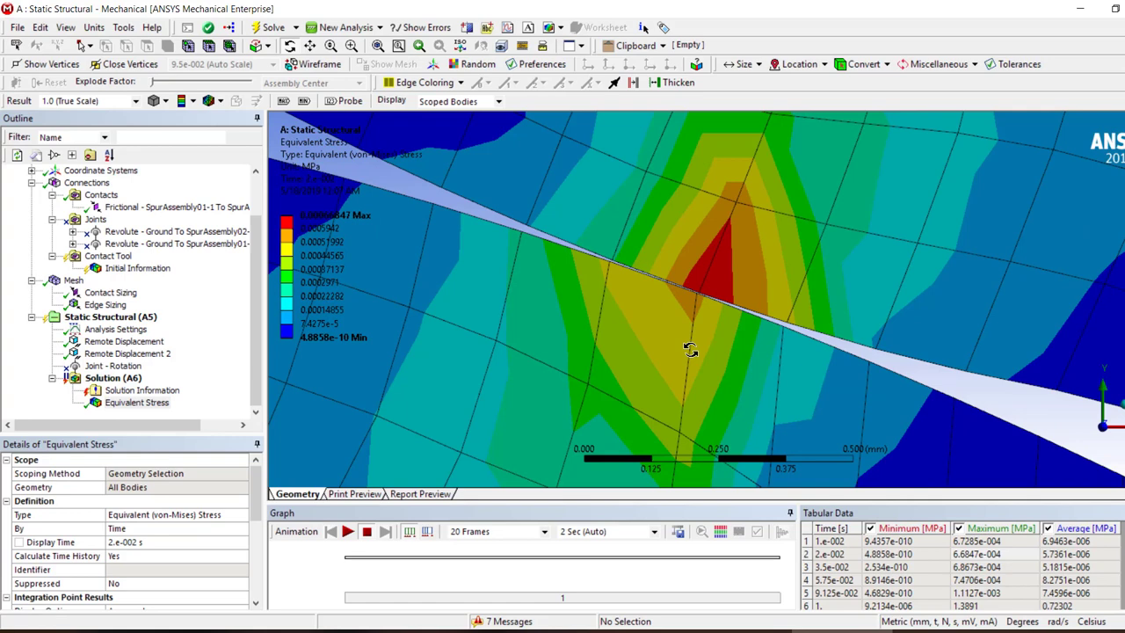
# Return to ANSYS Mechanical and retrieve the equivalent stress result at 3.5e-002 s for the tooth contact area.
pyautogui.scroll(-2, 690, 349)
pyautogui.click(982, 547)
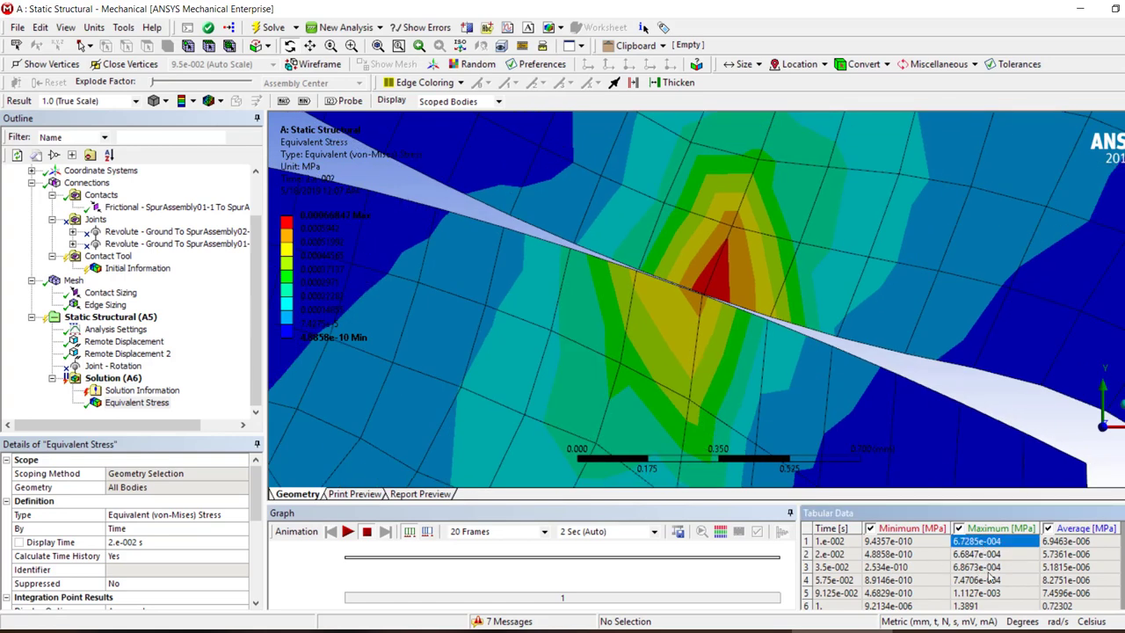
pyautogui.click(988, 568)
pyautogui.rightClick(989, 570)
pyautogui.click(1027, 509)
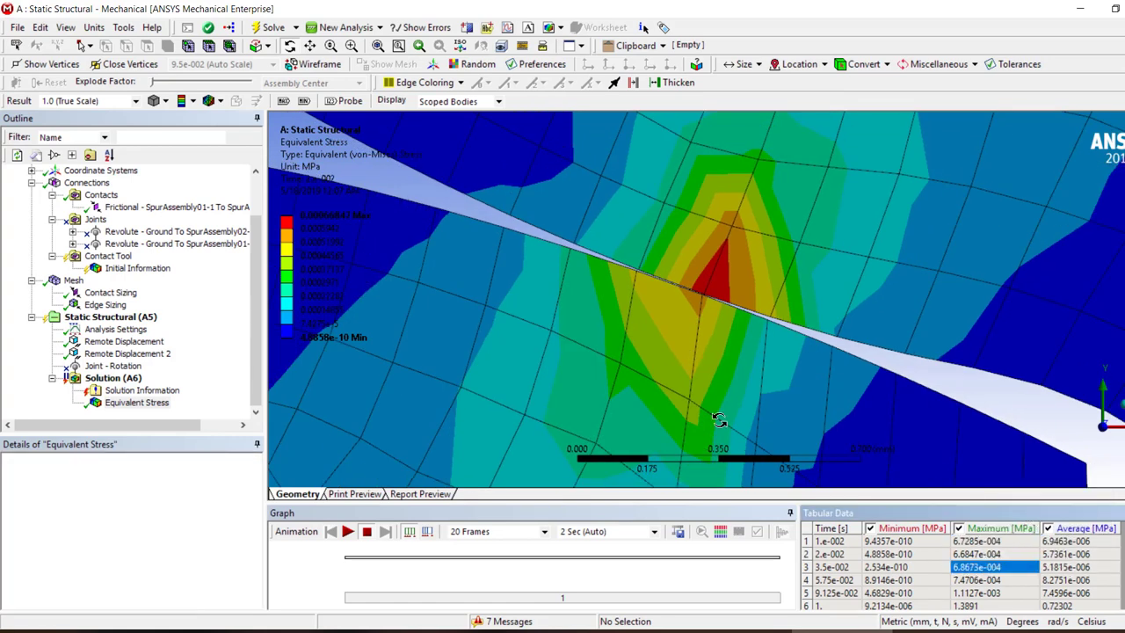